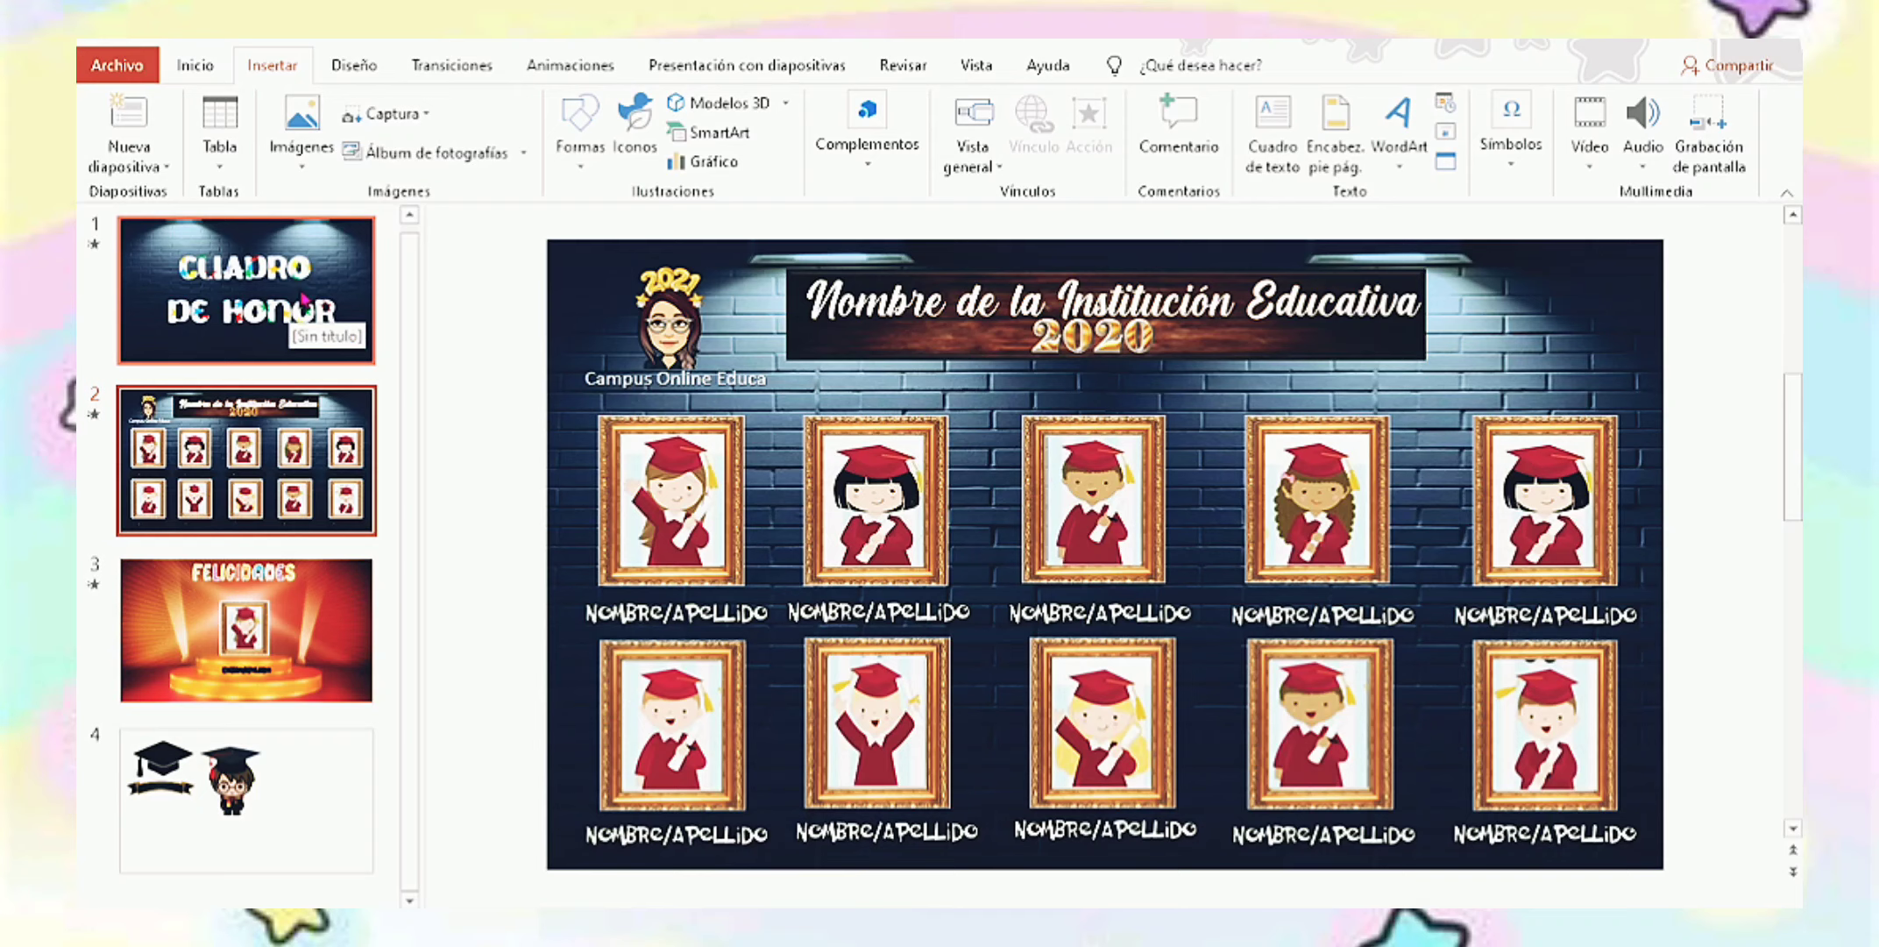
Show the CUADRO DE HONOR title slide and shift its brick-wall background slightly right.
{"action": "left_click", "coordinate": [302, 298]}
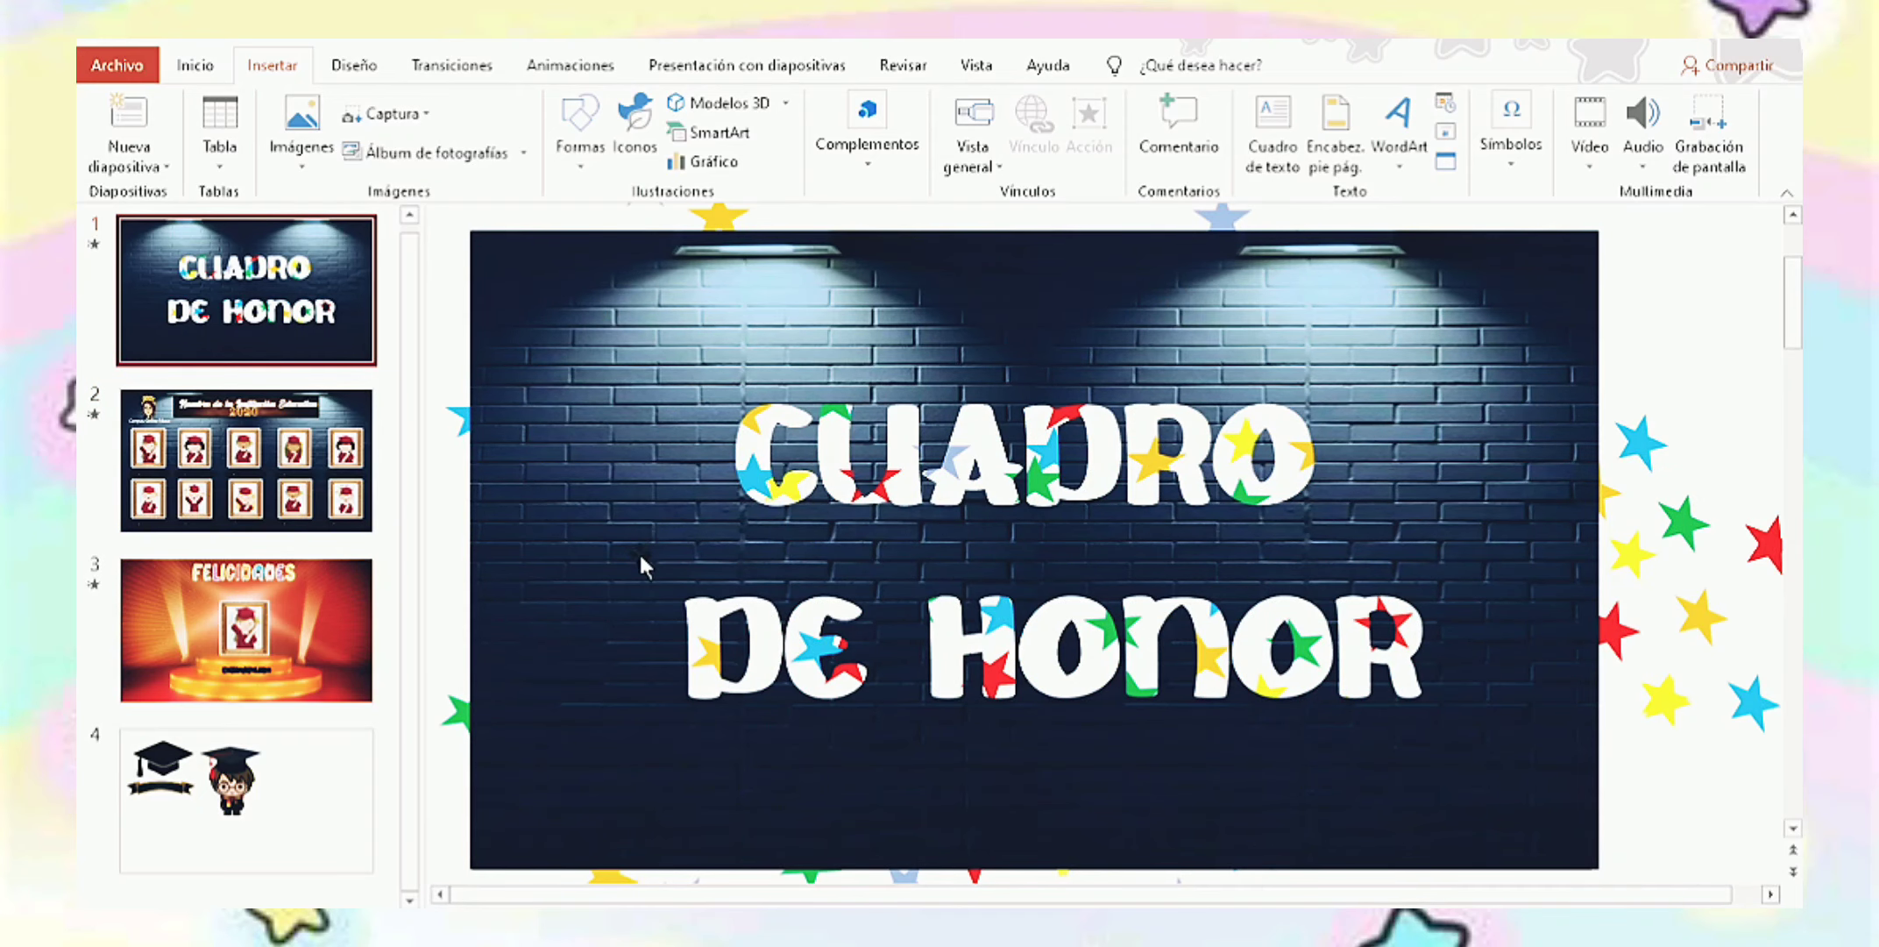
{"action": "mouse_move", "coordinate": [631, 455]}
{"action": "left_mouse_down"}
{"action": "mouse_move", "coordinate": [916, 467]}
{"action": "mouse_move", "coordinate": [601, 480]}
{"action": "left_mouse_up"}
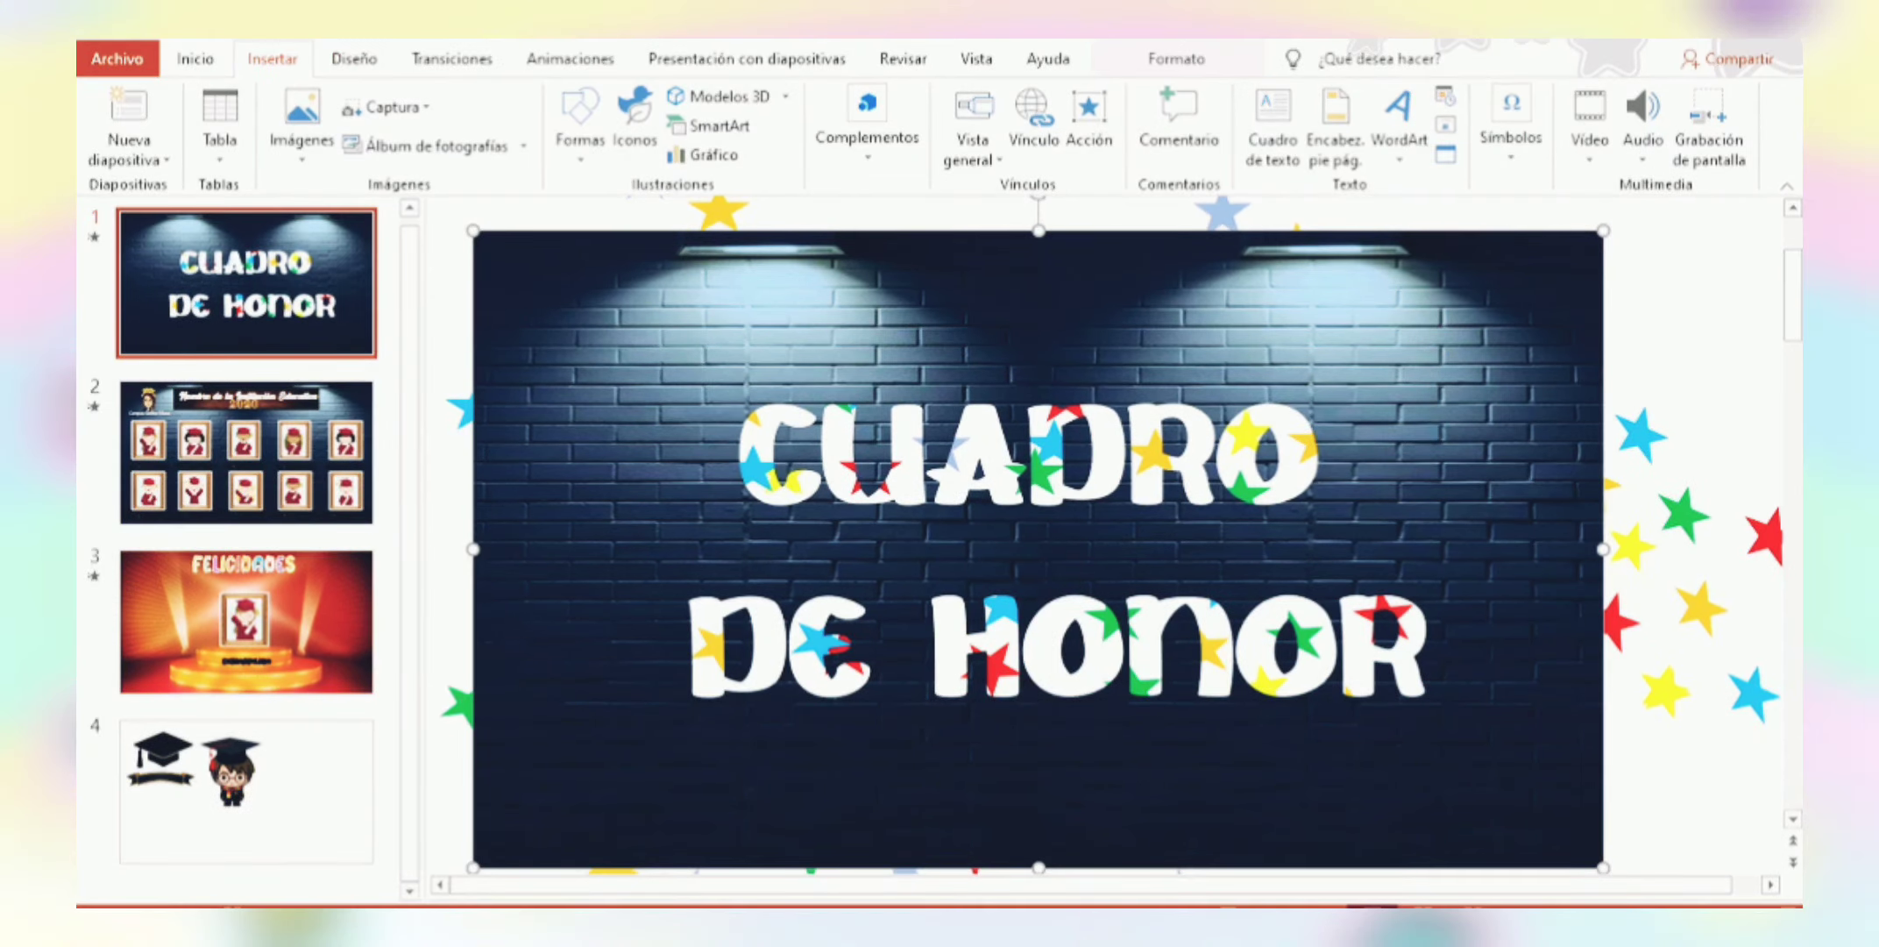
Add a blank slide 5 after slide 4 with both placeholders deleted, and copy the Pinterest rainbow image.
{"action": "right_click", "coordinate": [263, 771]}
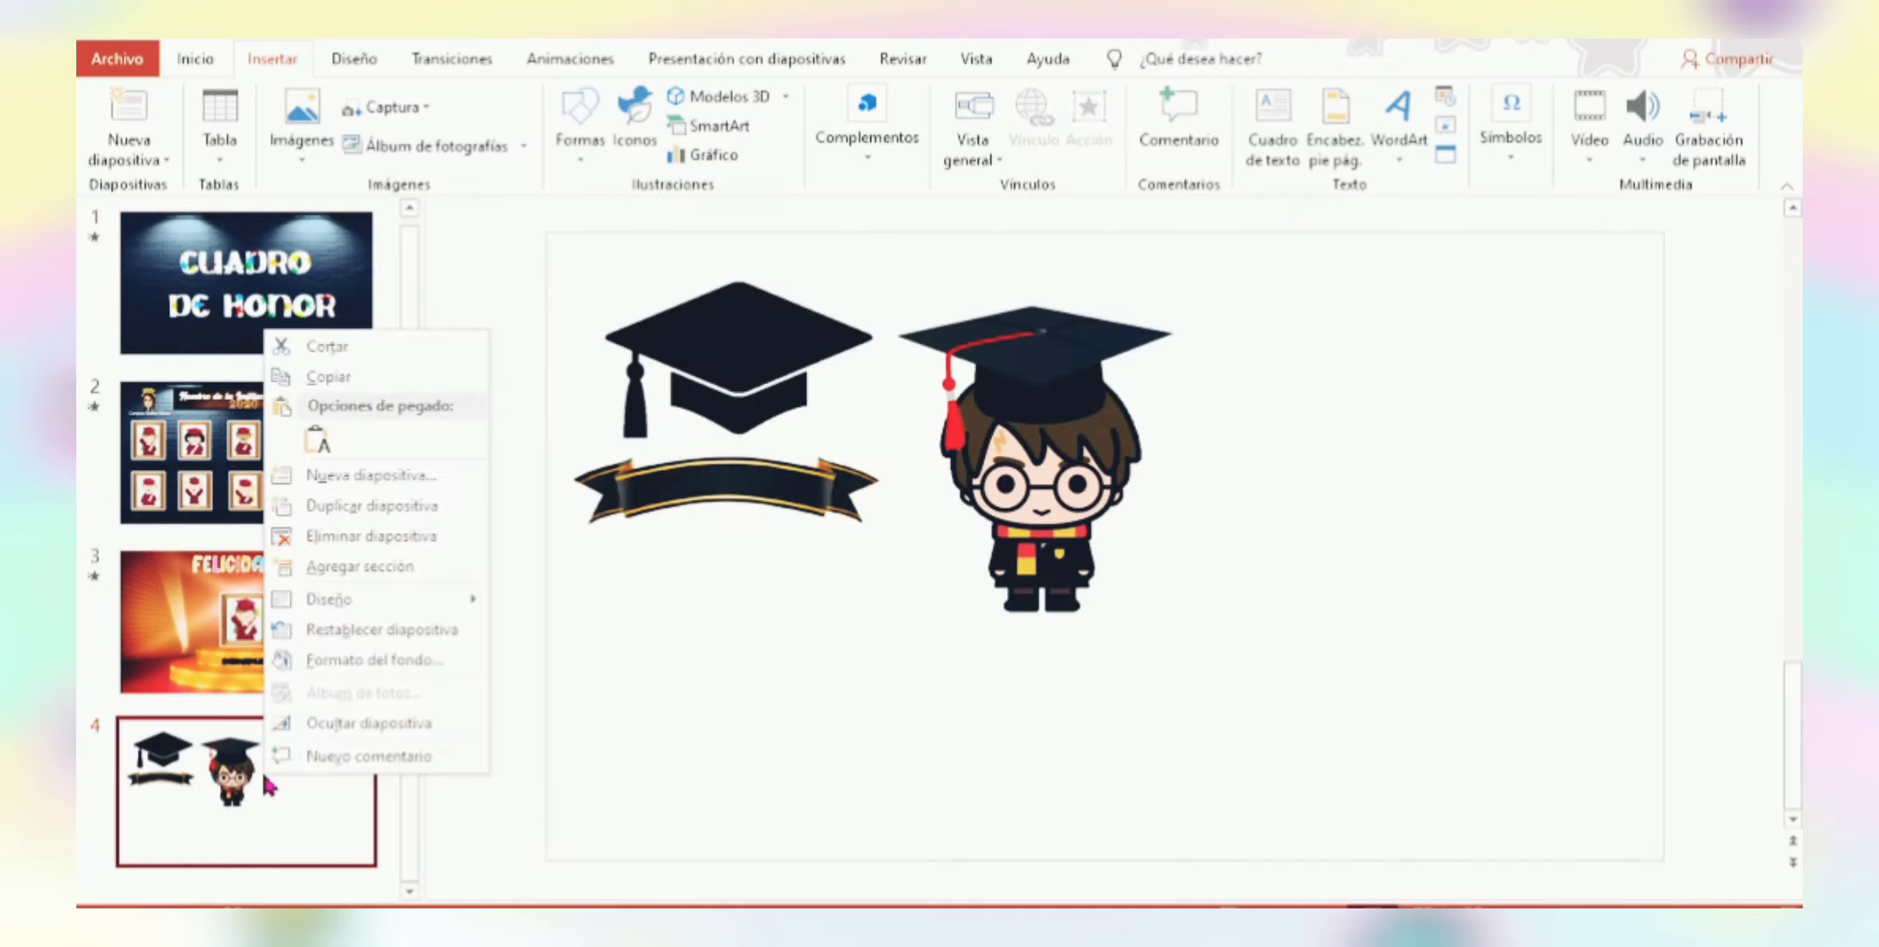
{"action": "left_click", "coordinate": [390, 475]}
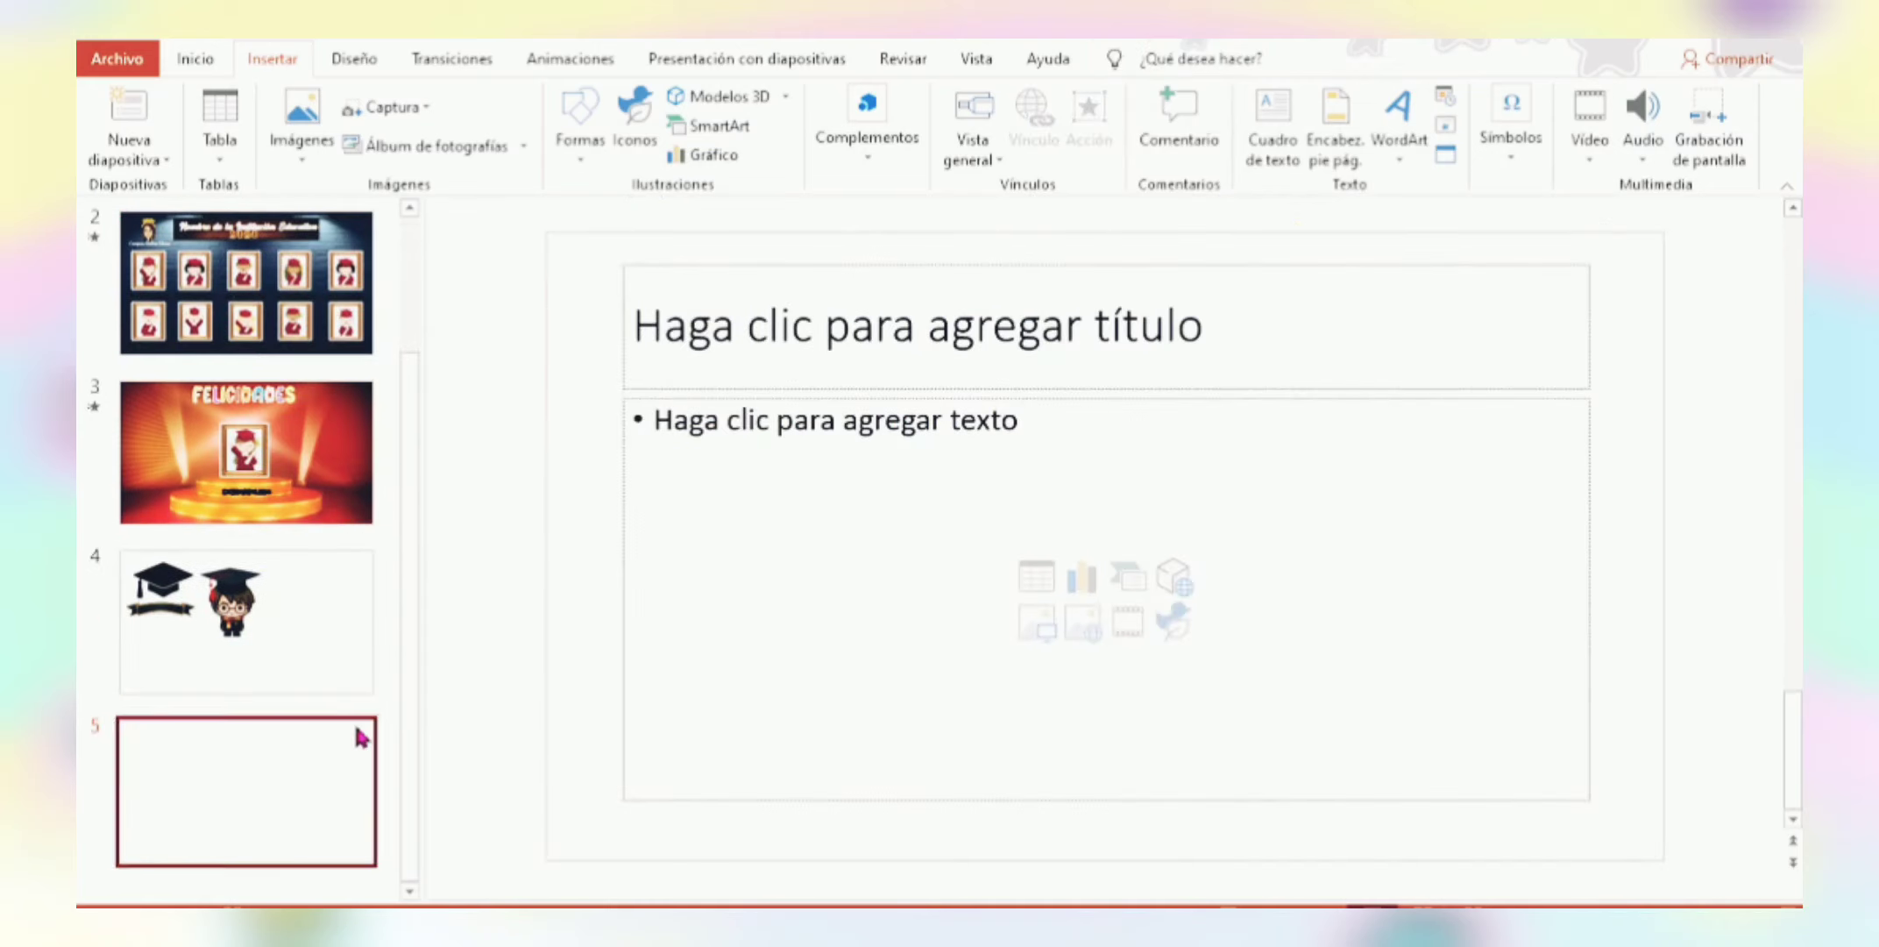
{"action": "left_click", "coordinate": [890, 384]}
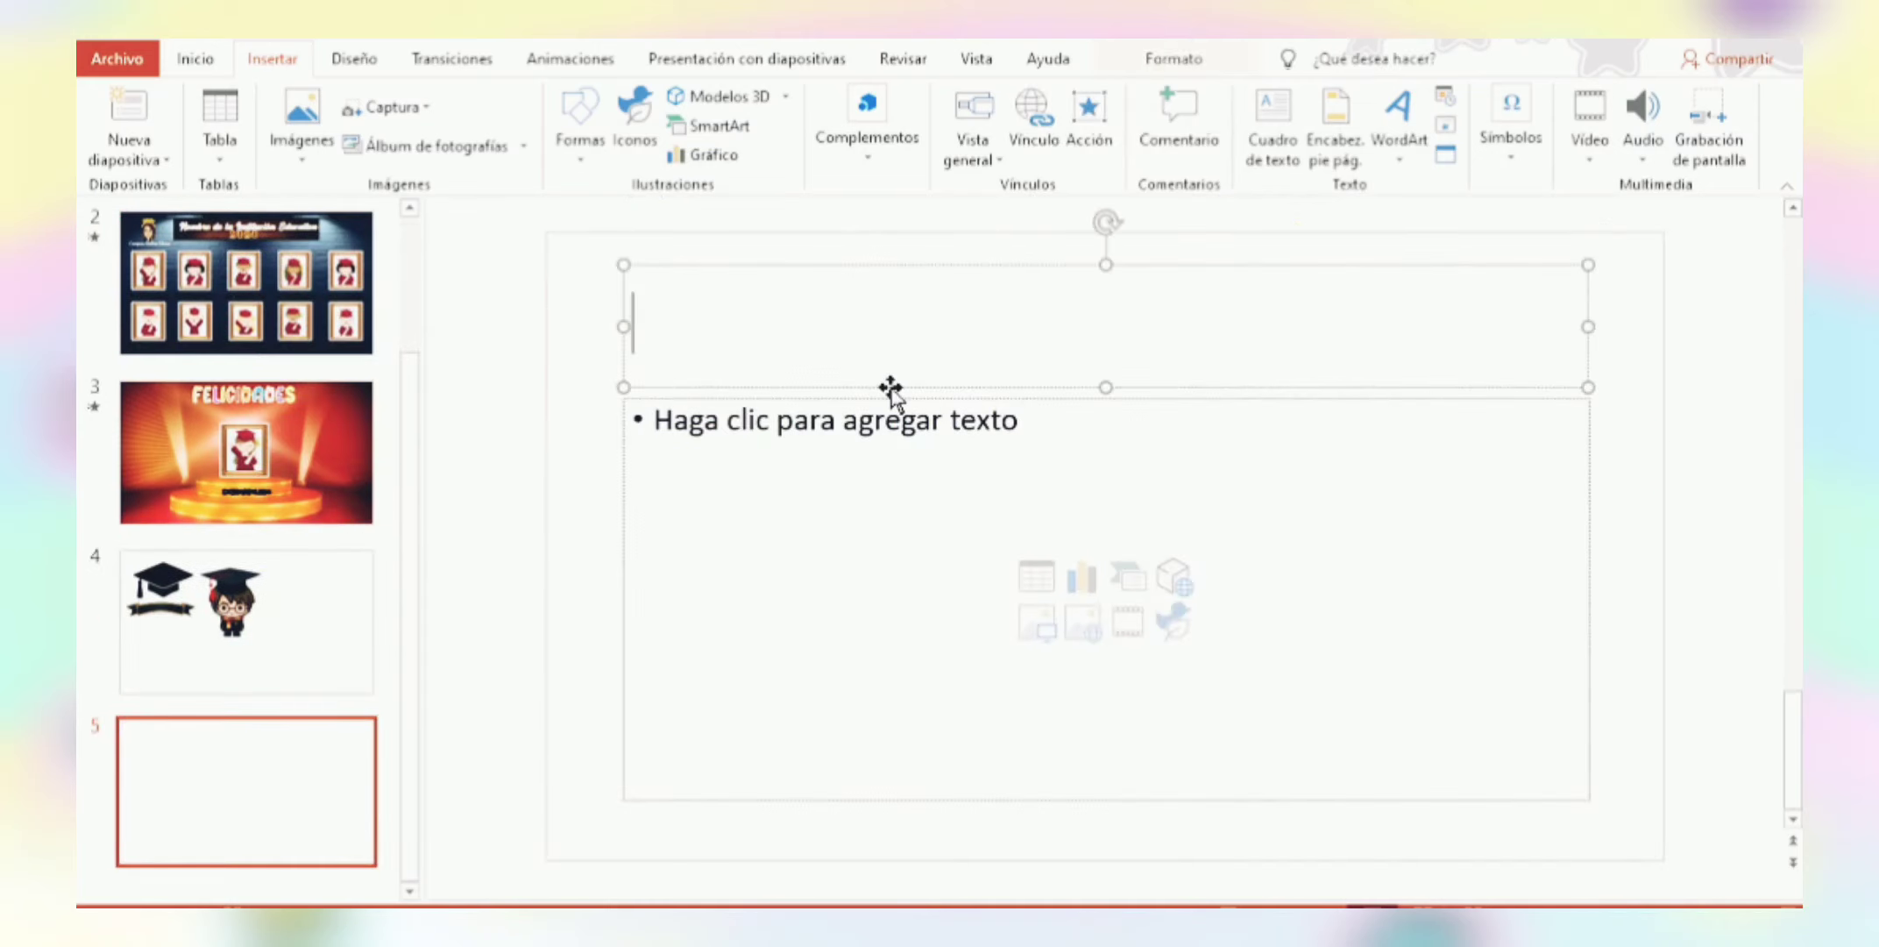
{"action": "left_click", "coordinate": [893, 399]}
{"action": "key", "text": "Delete"}
{"action": "left_click", "coordinate": [908, 388]}
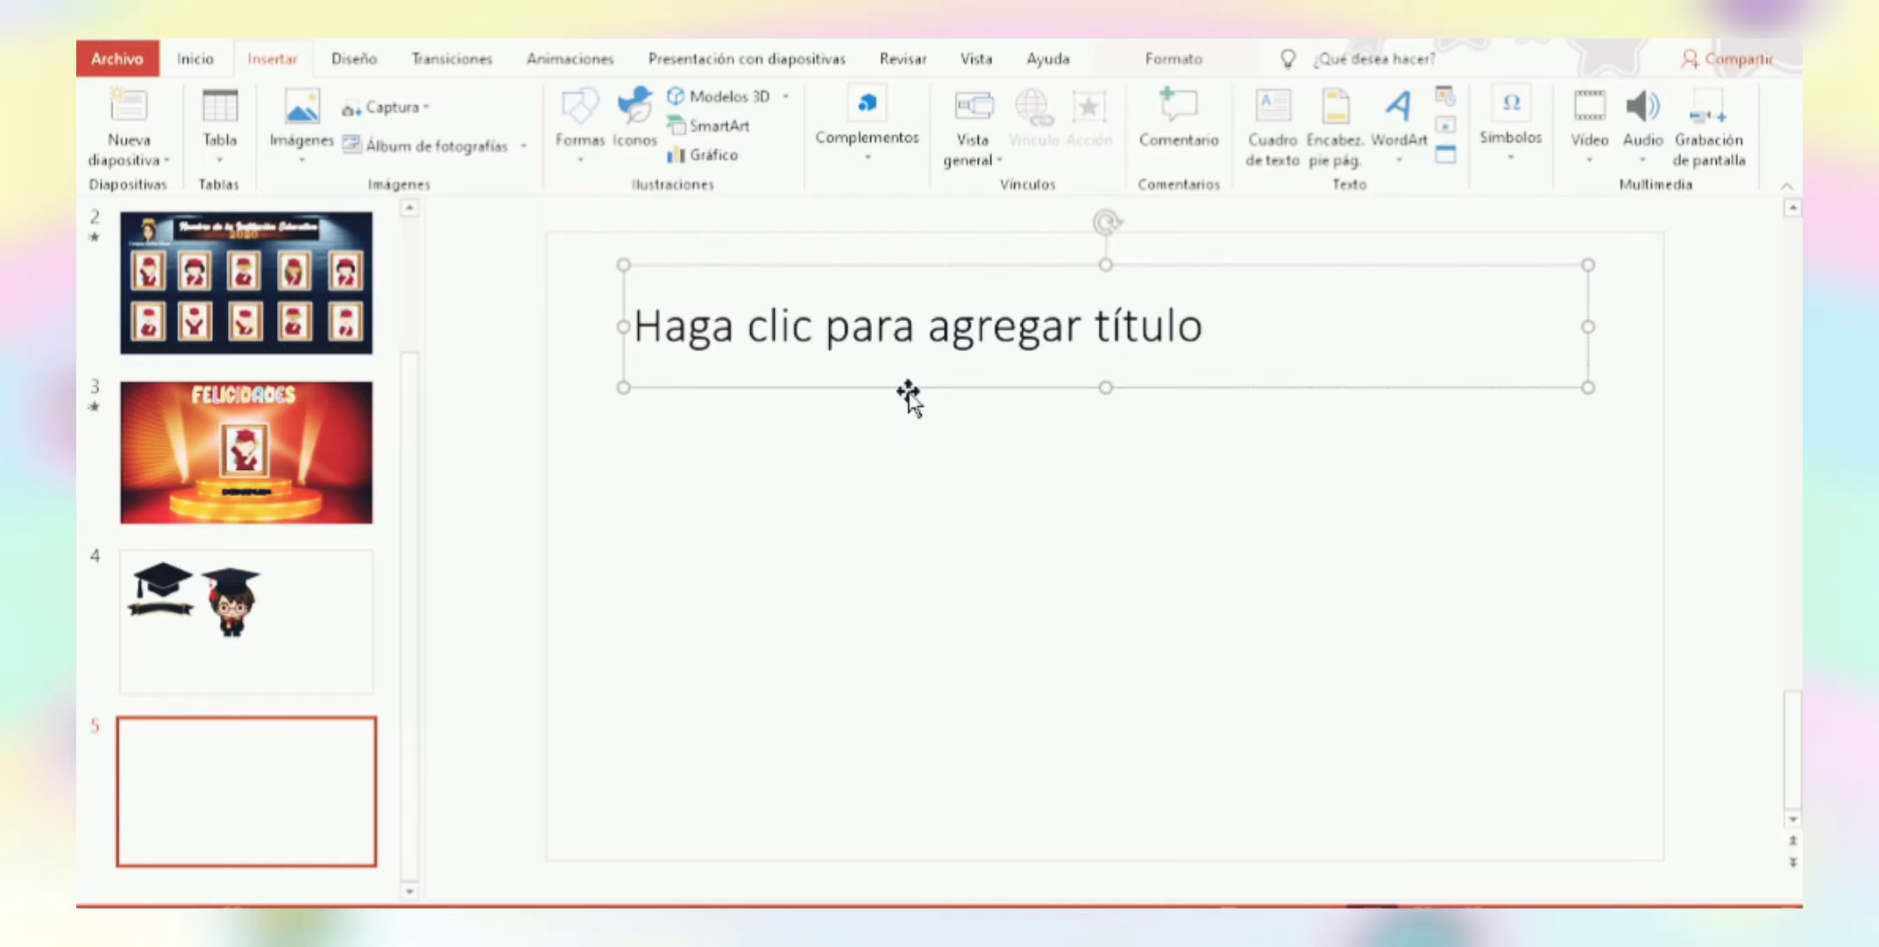
{"action": "key", "text": "Delete"}
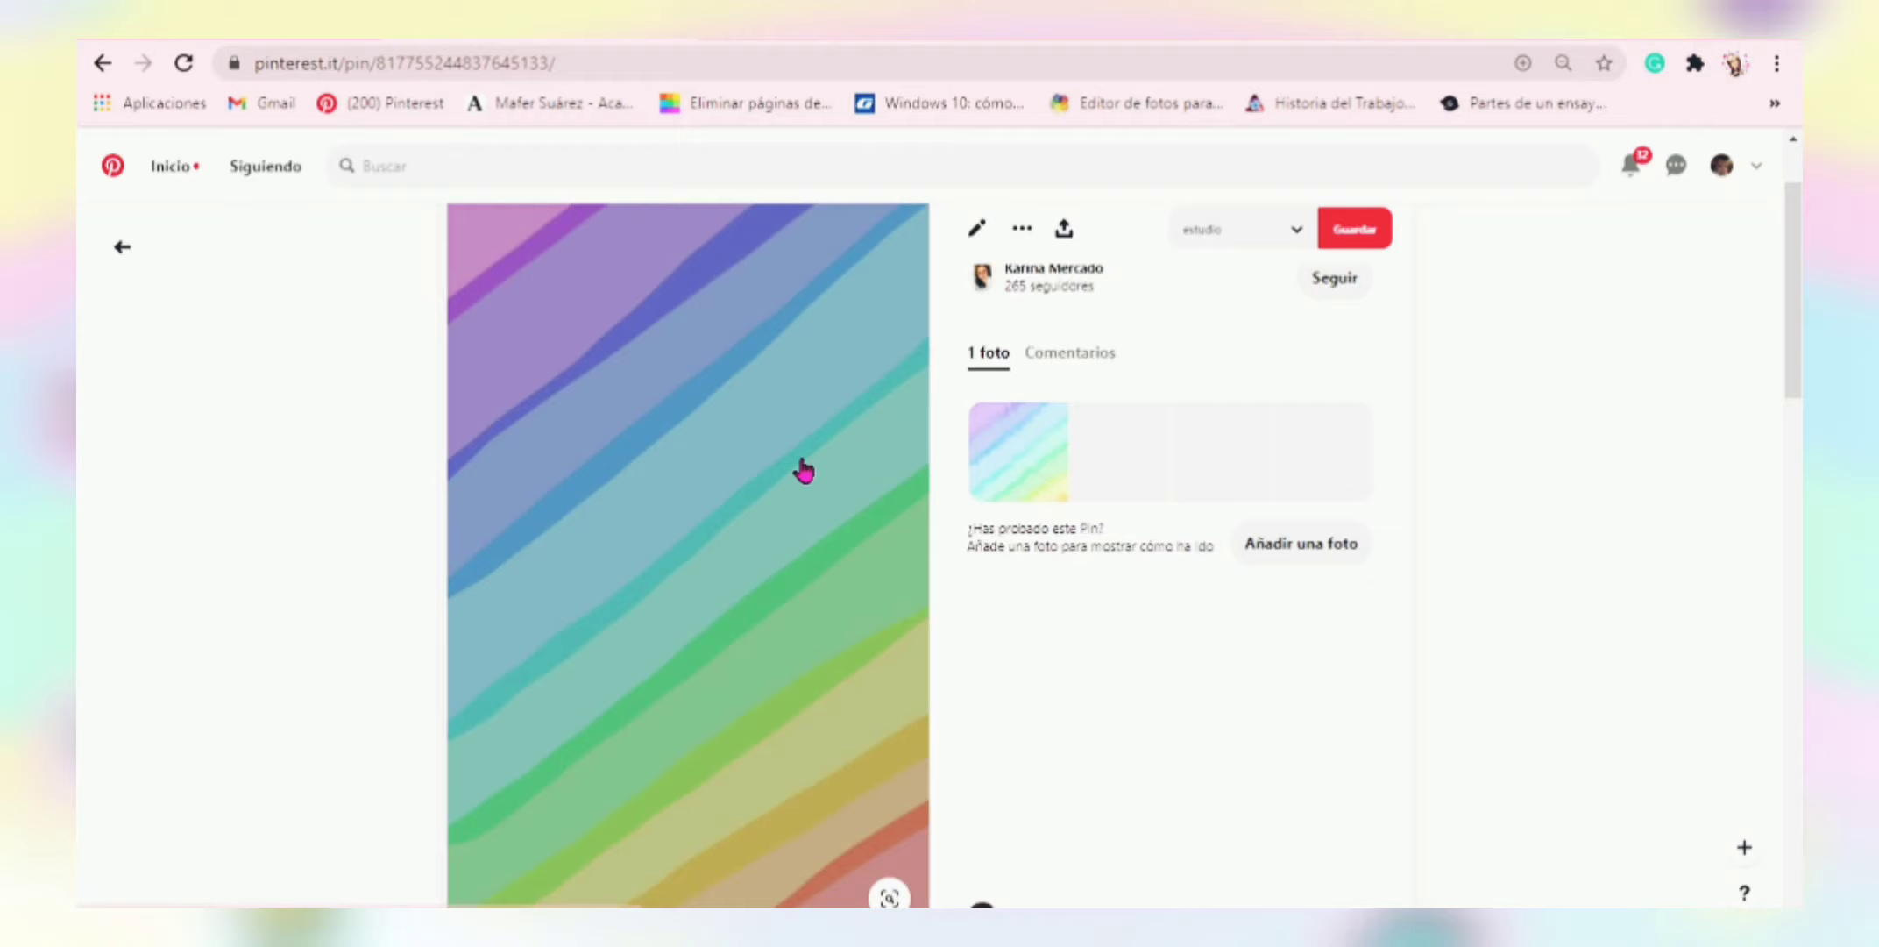
{"action": "right_click", "coordinate": [799, 463]}
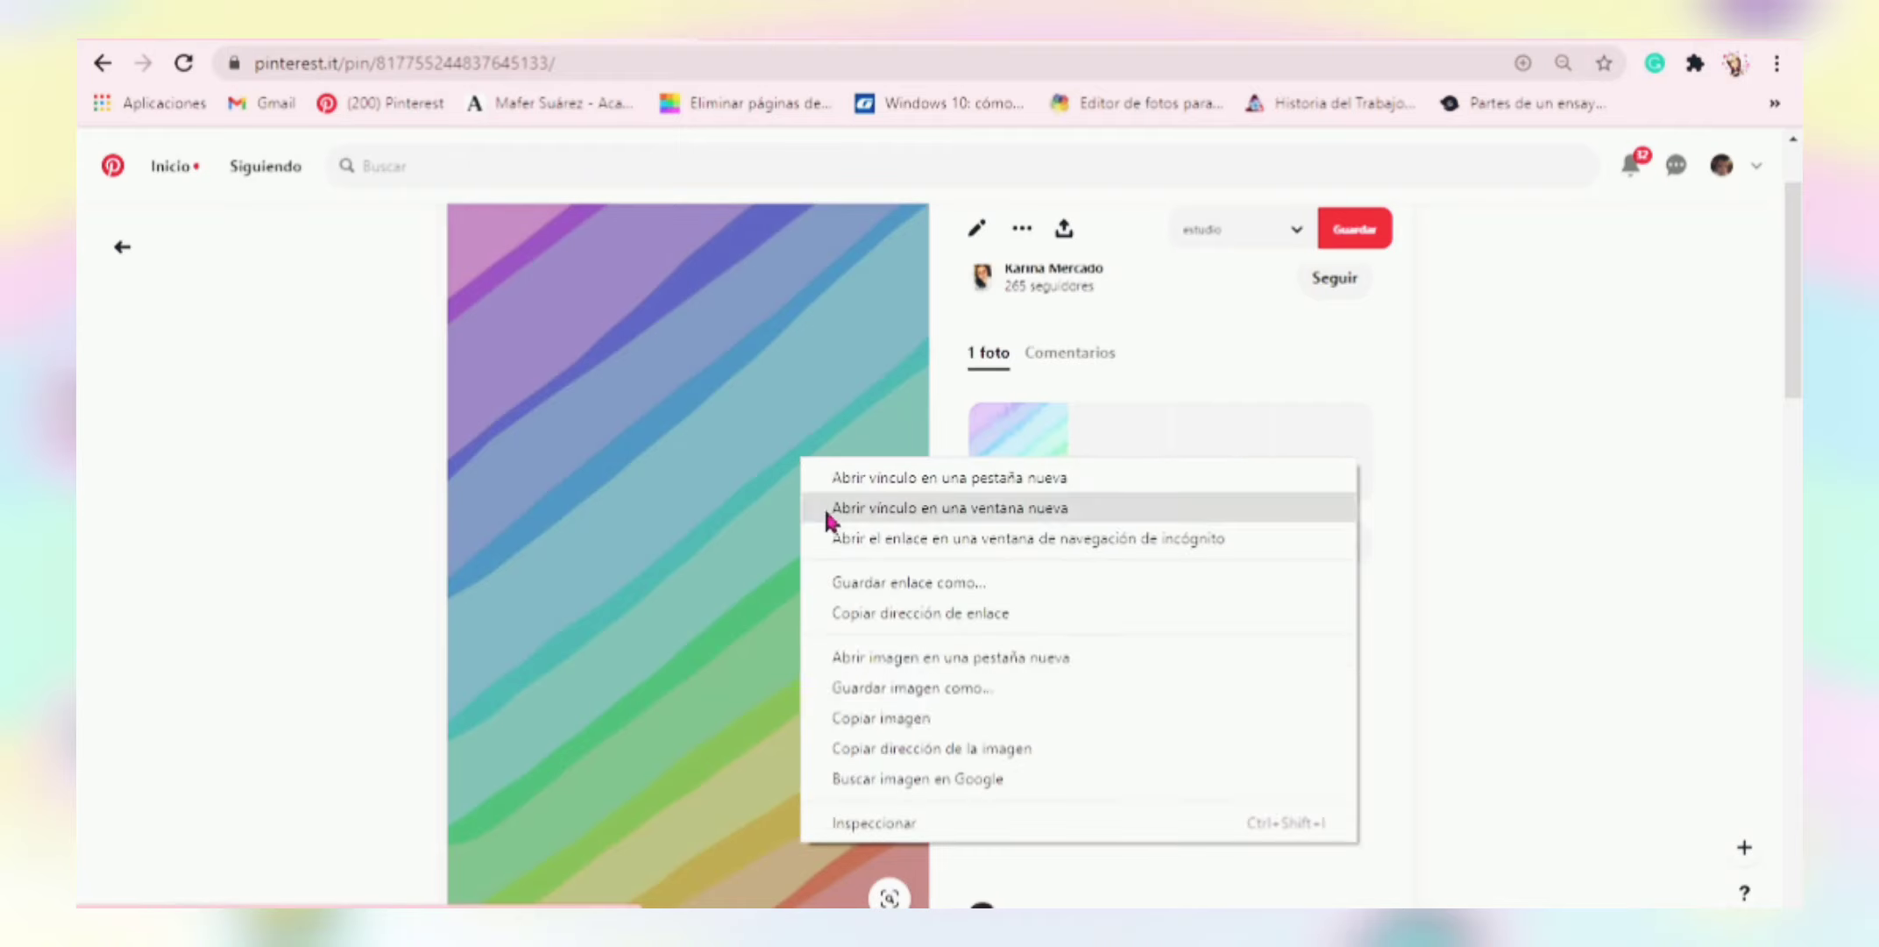
{"action": "left_click", "coordinate": [901, 729]}
Paste the copied rainbow image onto blank slide 5.
{"action": "key", "text": "alt+Tab"}
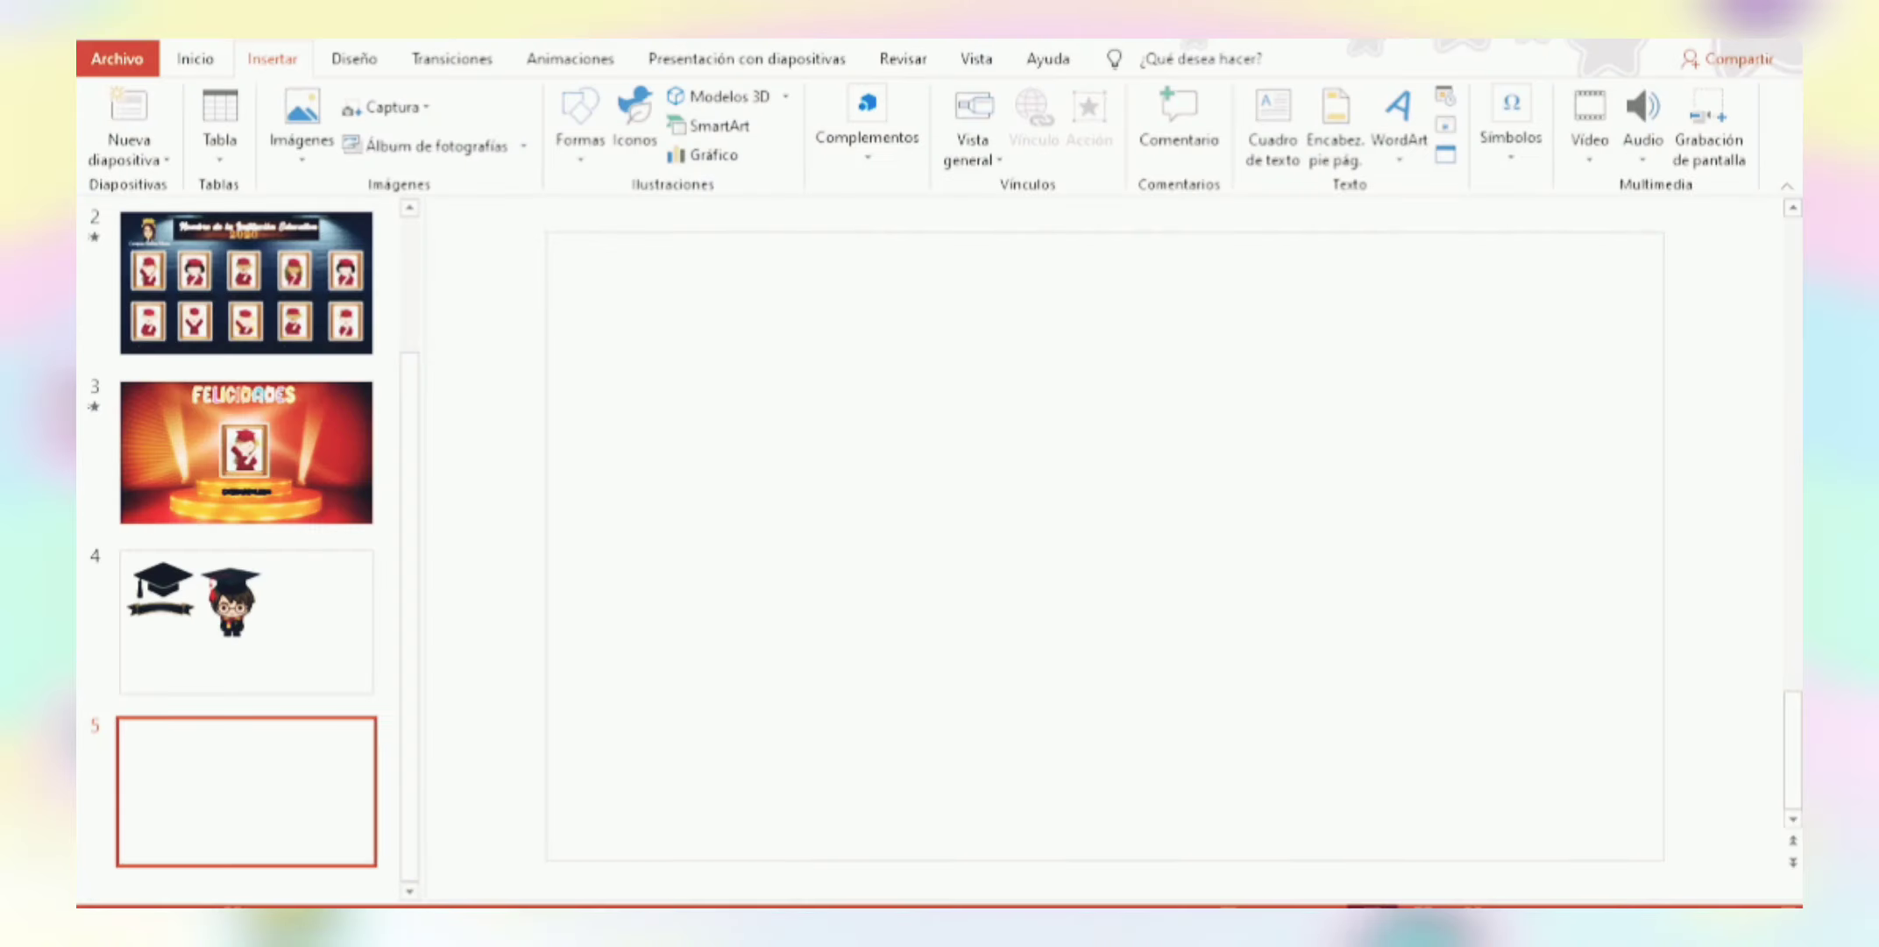
{"action": "right_click", "coordinate": [893, 609]}
{"action": "left_click", "coordinate": [945, 659]}
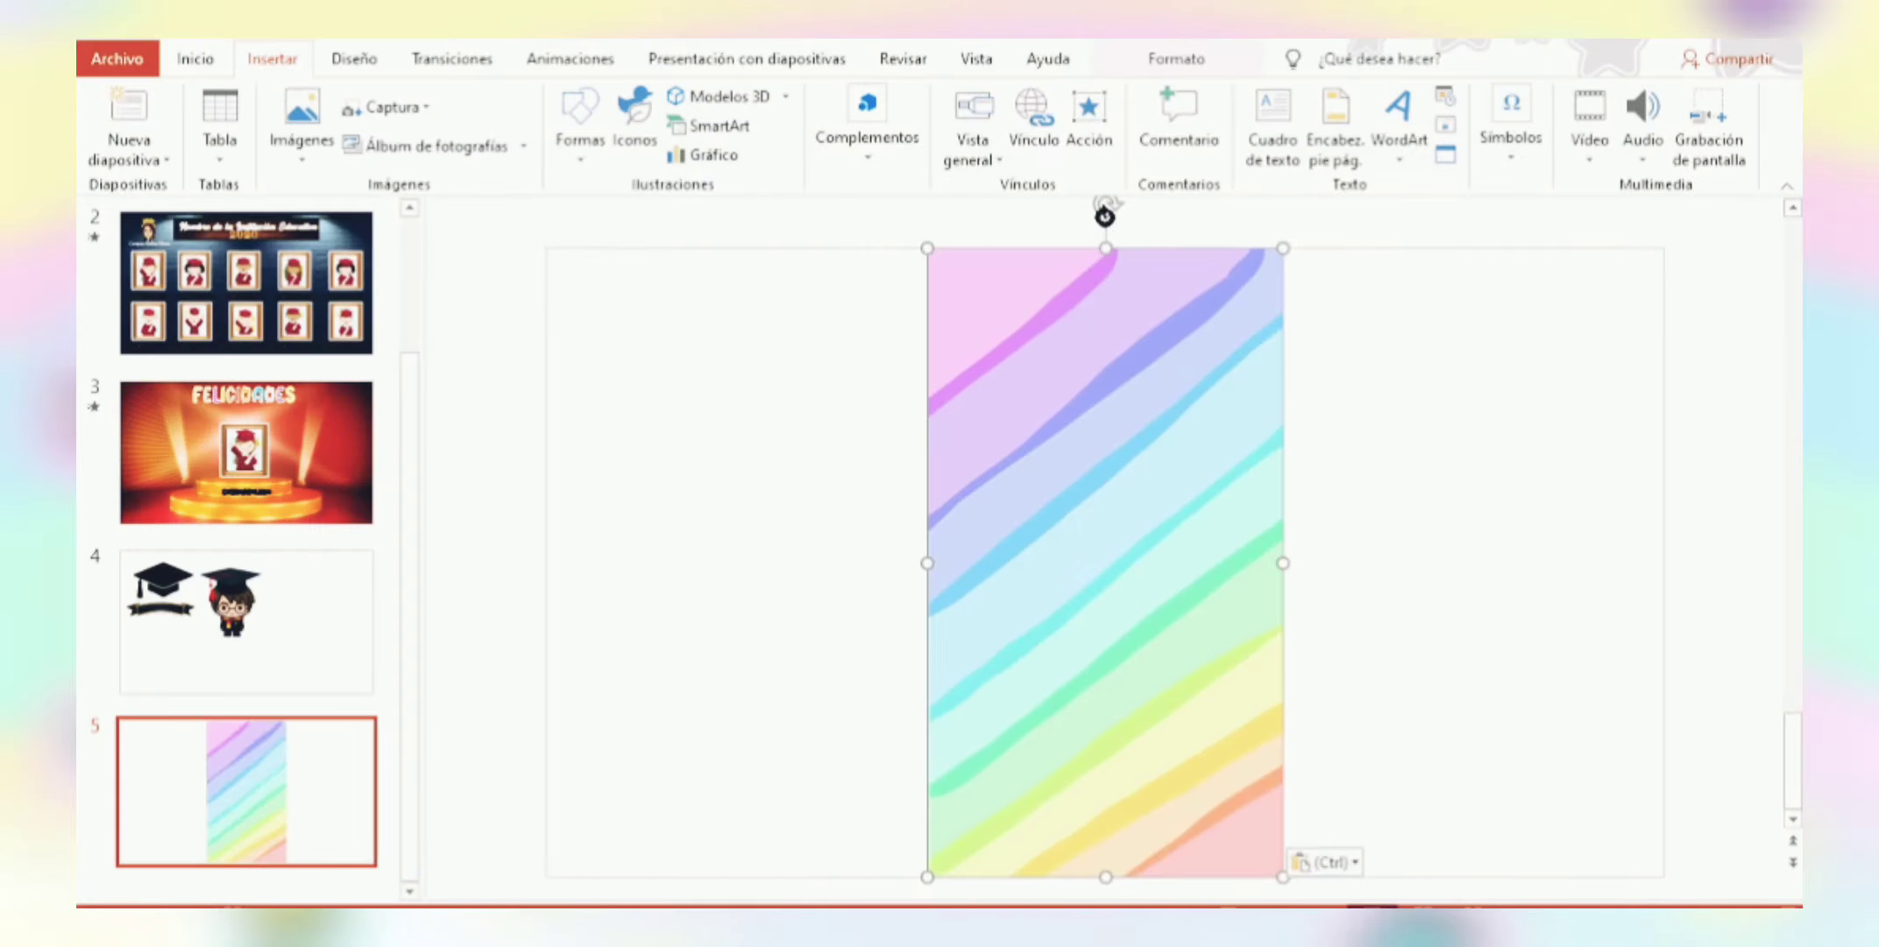
Rotate the rainbow image horizontal and stretch it from the top-left to cover the whole slide.
{"action": "left_click_drag", "start_coordinate": [1105, 205], "coordinate": [608, 533]}
{"action": "left_click_drag", "start_coordinate": [1075, 543], "coordinate": [834, 405]}
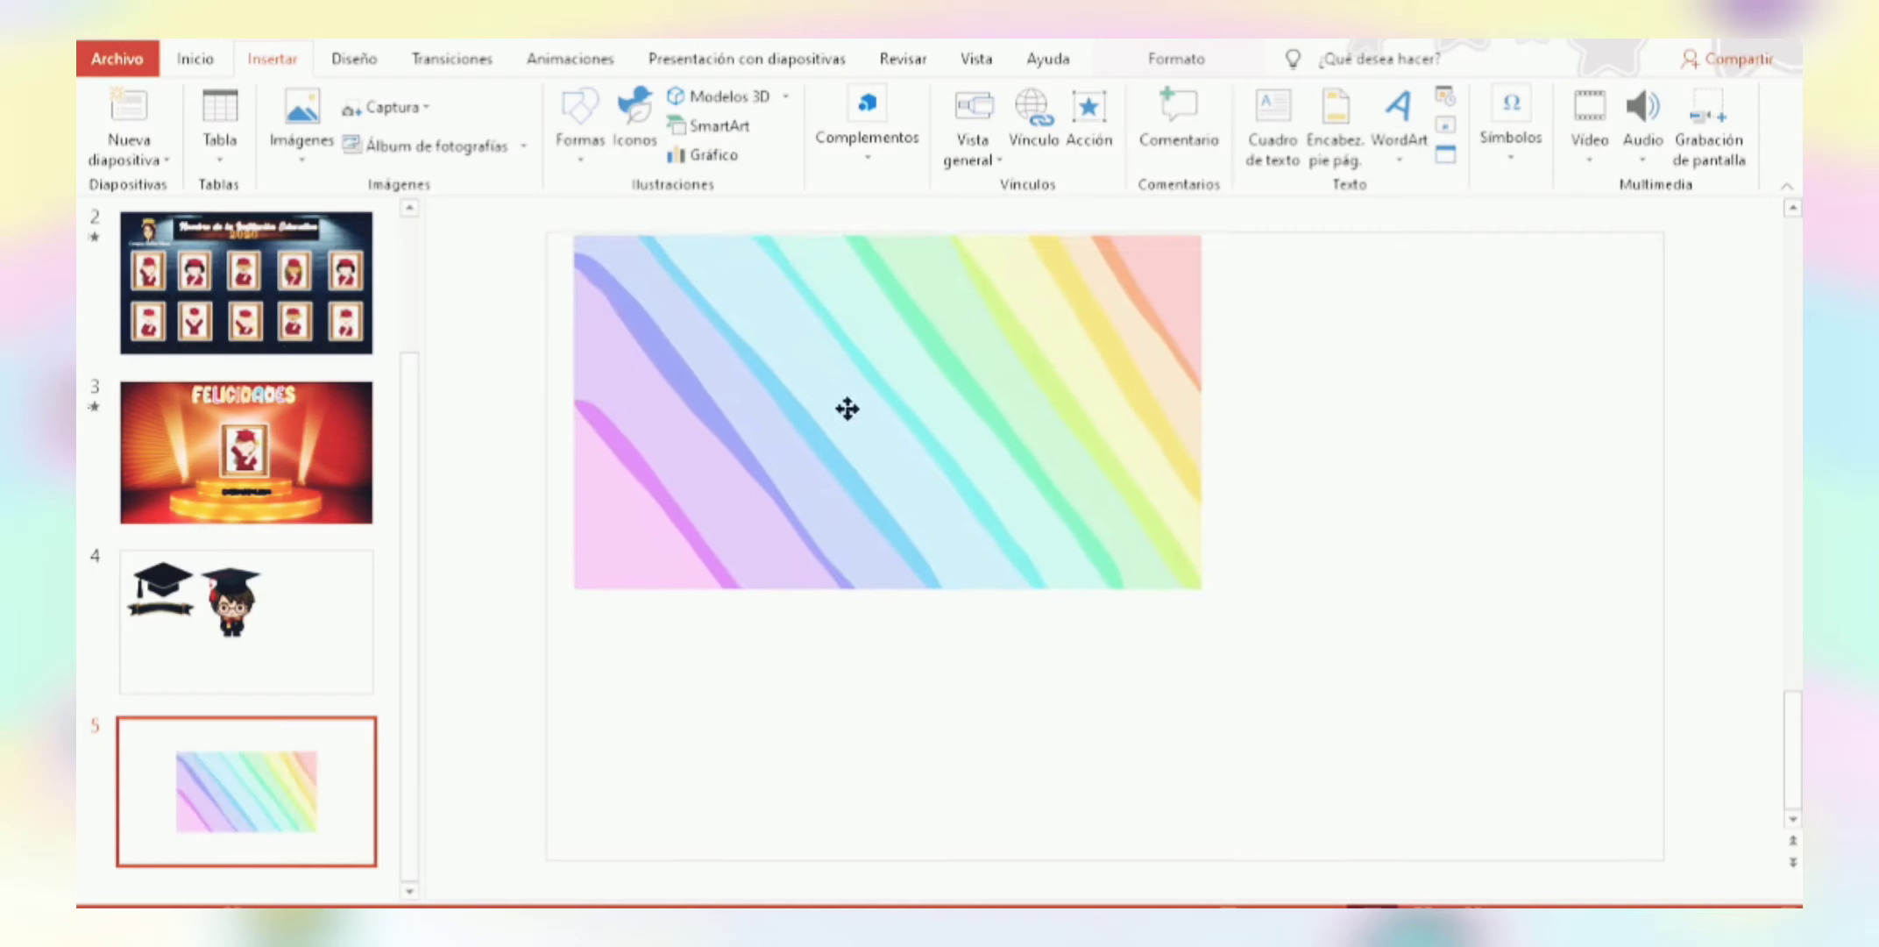
{"action": "left_click_drag", "start_coordinate": [1174, 409], "coordinate": [1665, 408]}
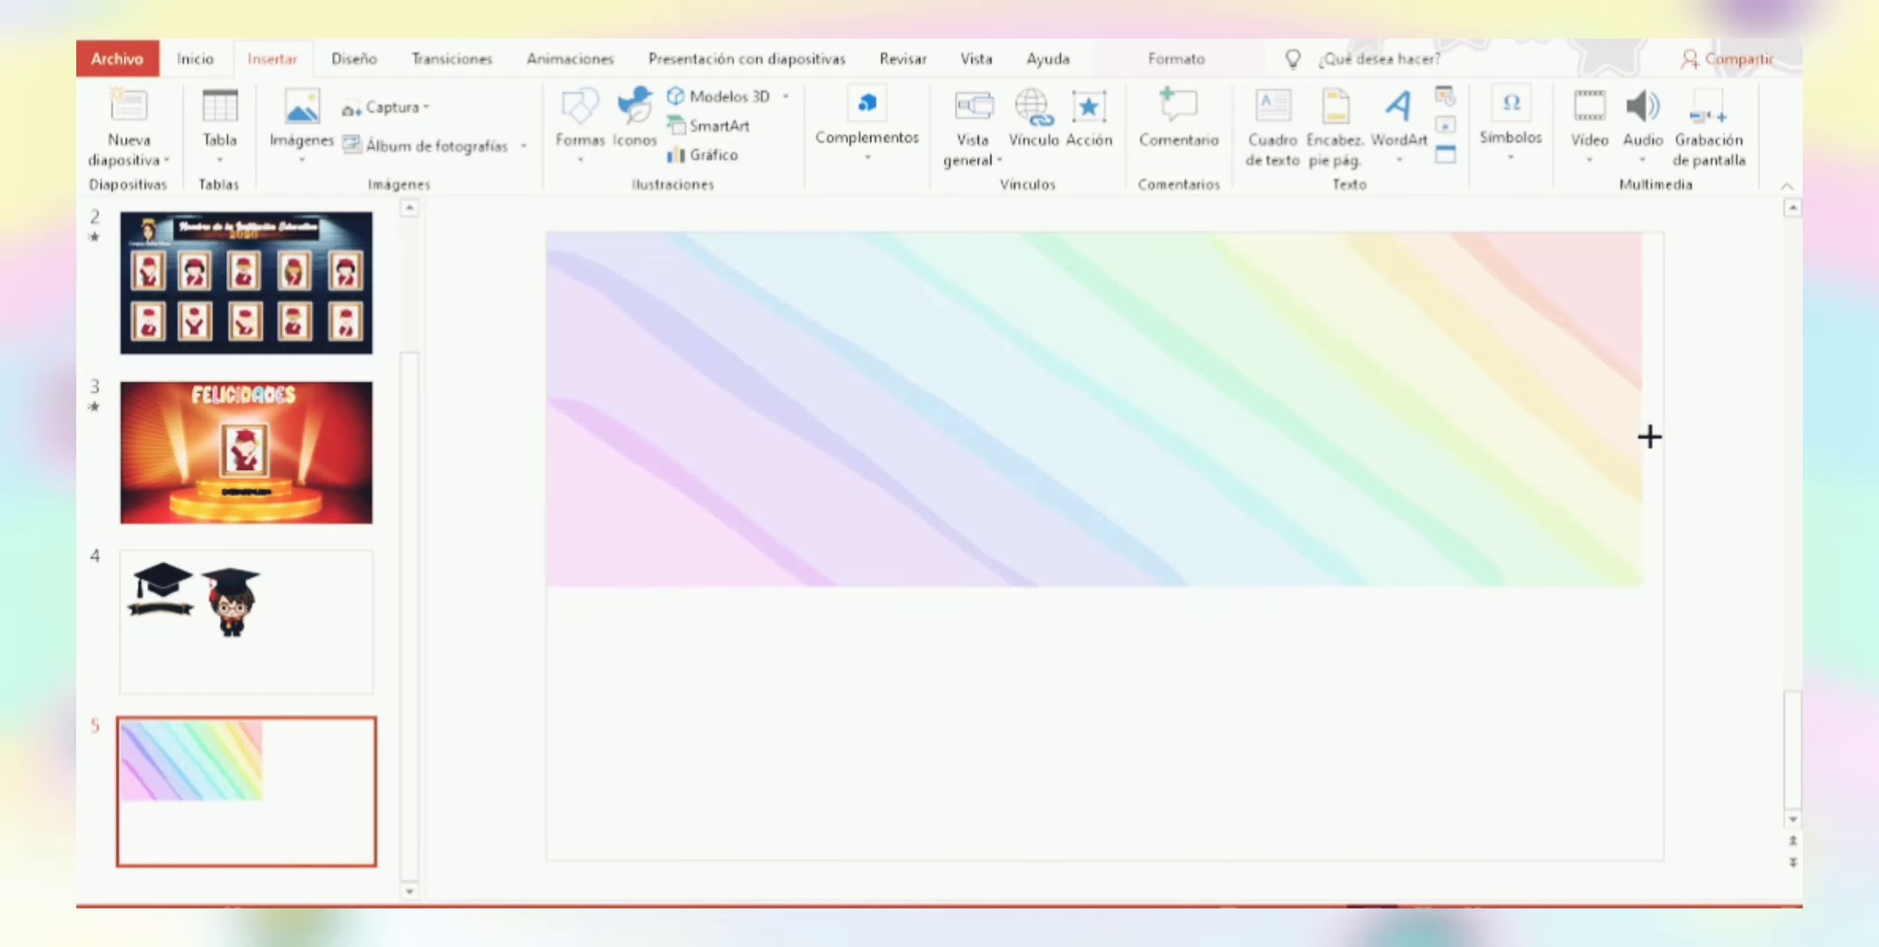
{"action": "left_click_drag", "start_coordinate": [1107, 586], "coordinate": [1106, 860]}
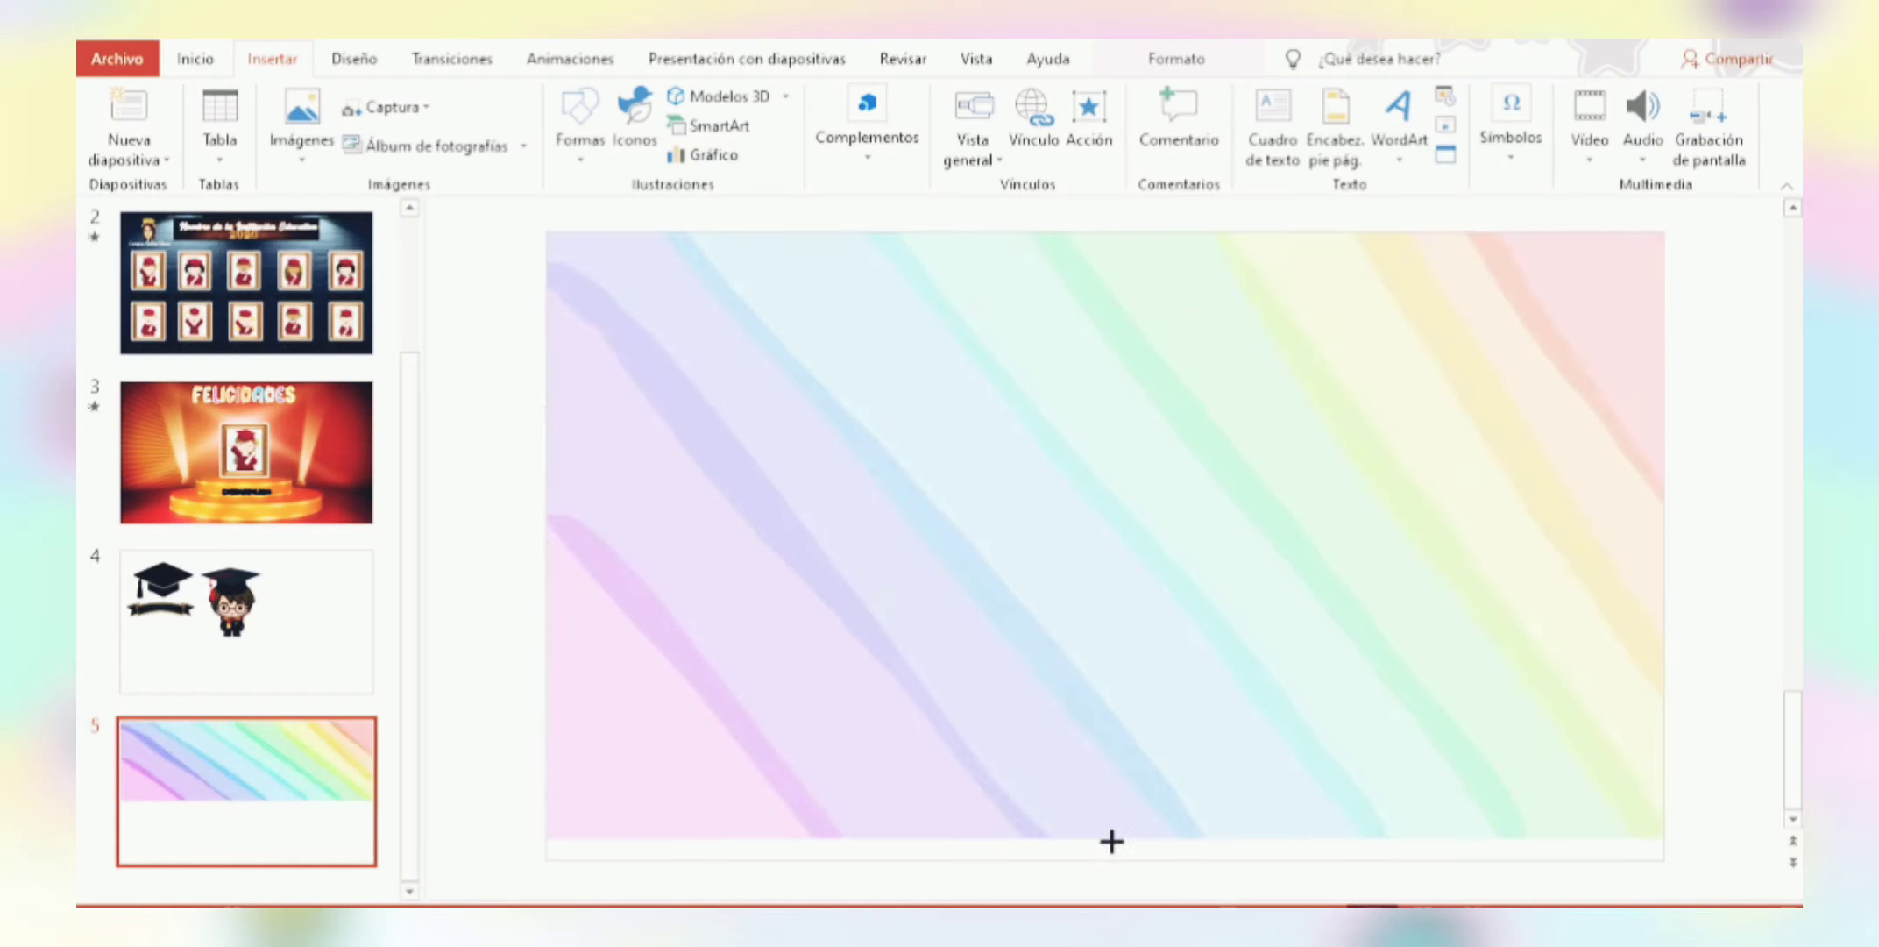
{"action": "left_click", "coordinate": [1420, 123]}
Add WordArt reading HOLA, enlarge it to 166 pt, and centre it over the rainbow.
{"action": "left_click", "coordinate": [1411, 212]}
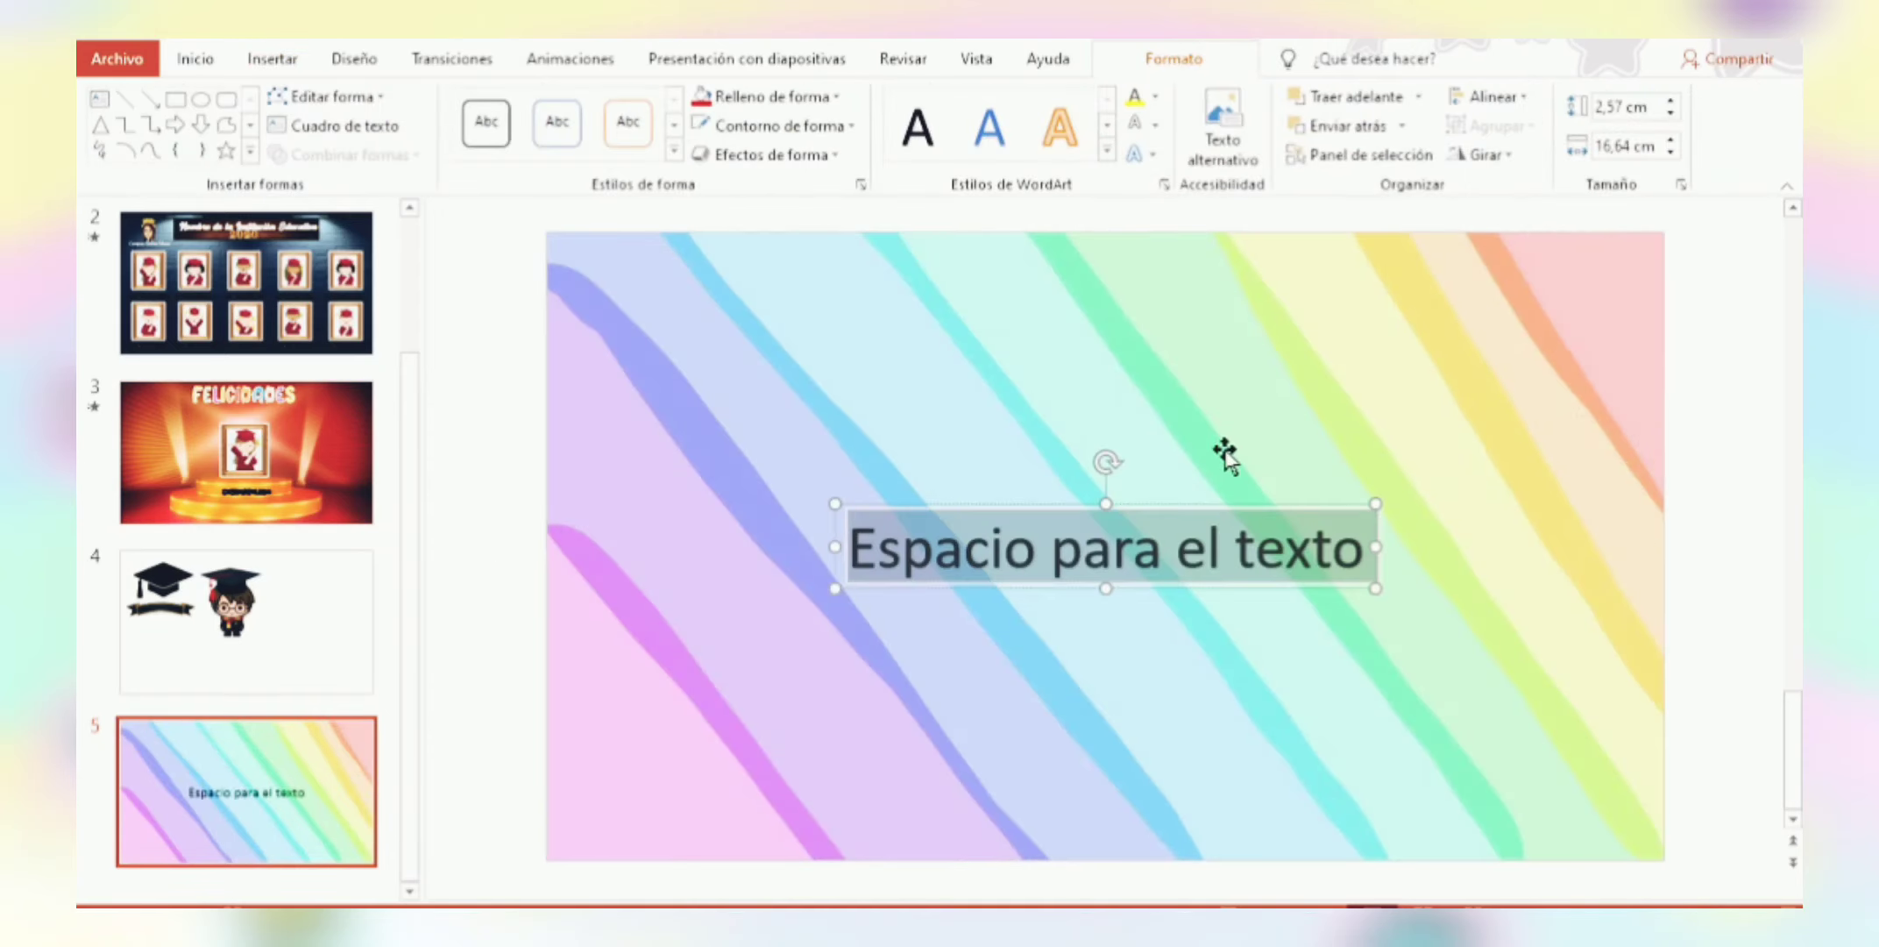
{"action": "type", "text": "HOLA"}
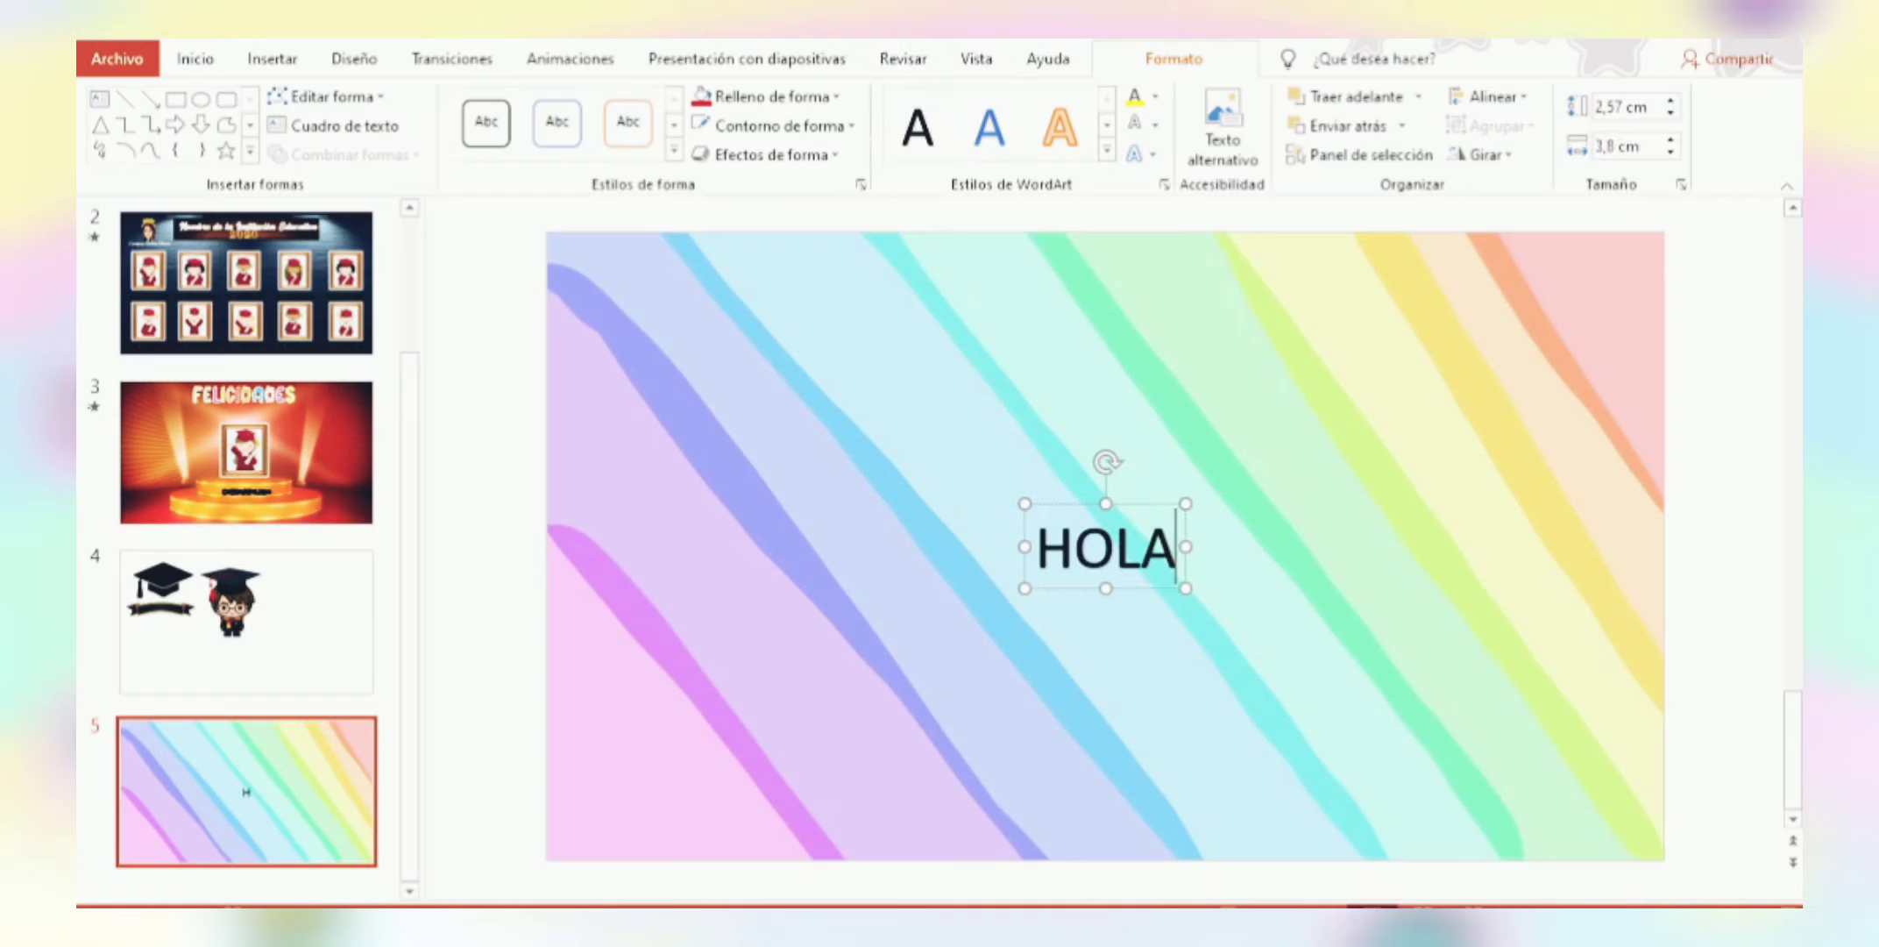
{"action": "double_click", "coordinate": [1140, 539]}
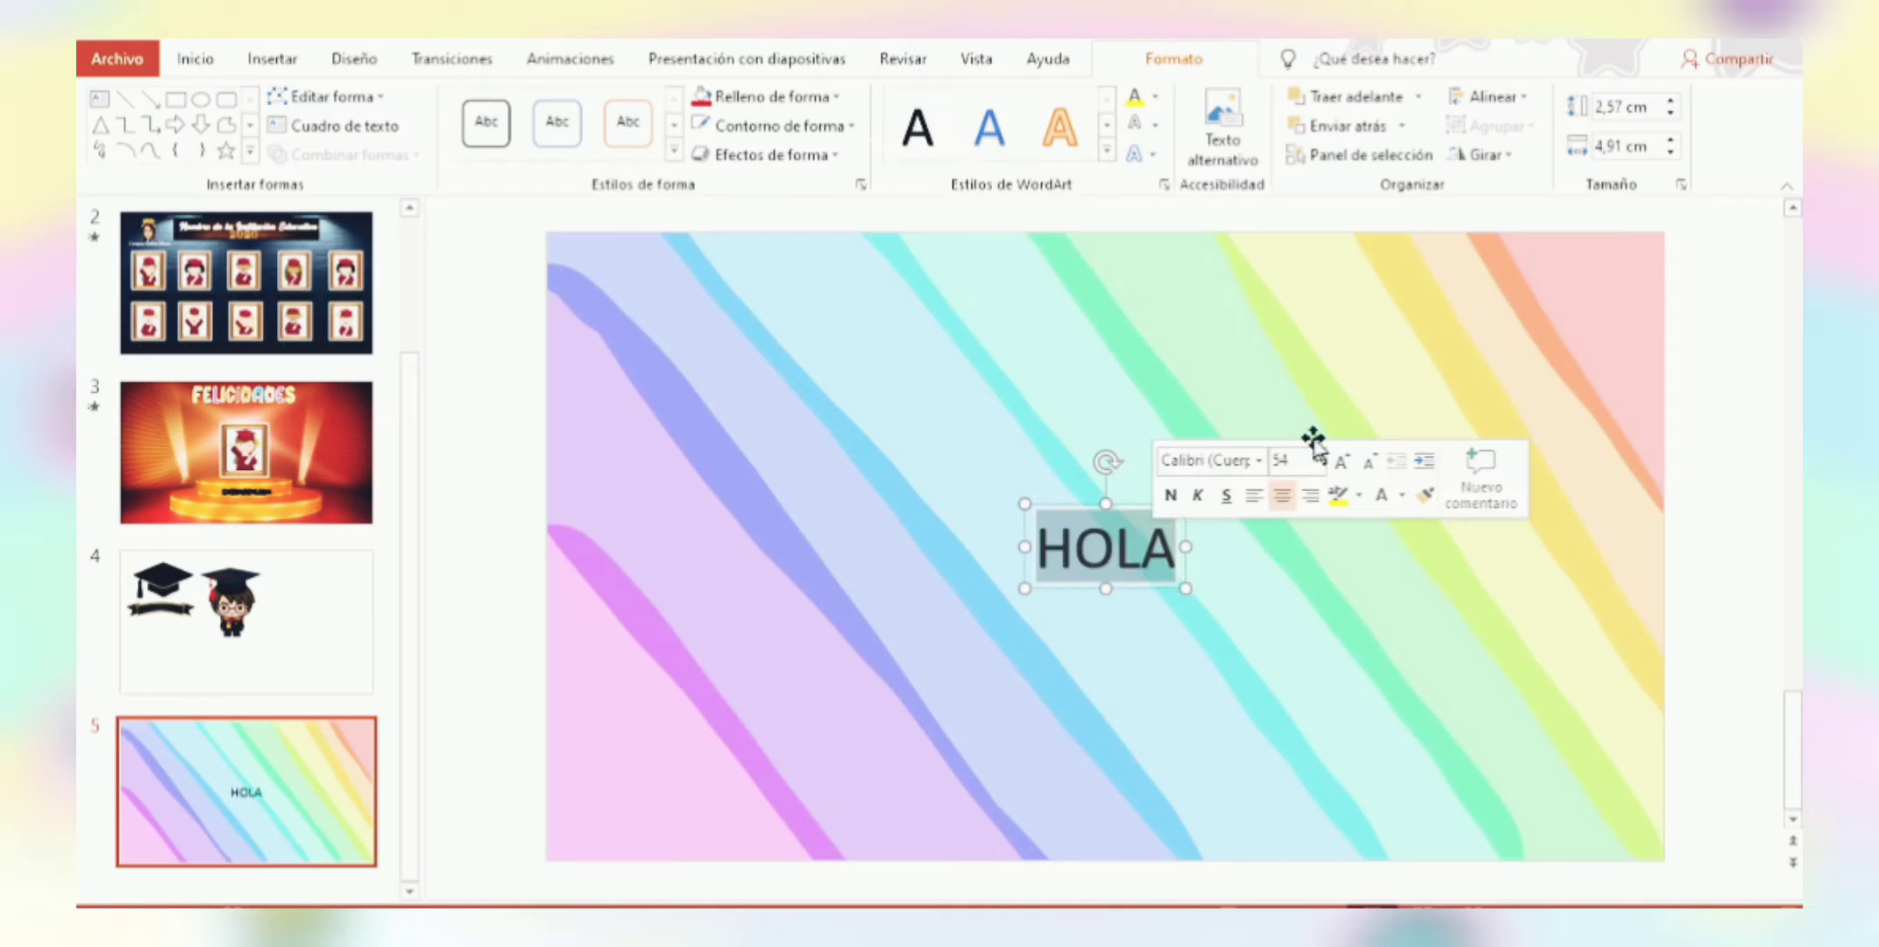
{"action": "left_click", "coordinate": [1341, 462]}
{"action": "left_click", "coordinate": [1341, 462]}
{"action": "left_click", "coordinate": [1341, 462]}
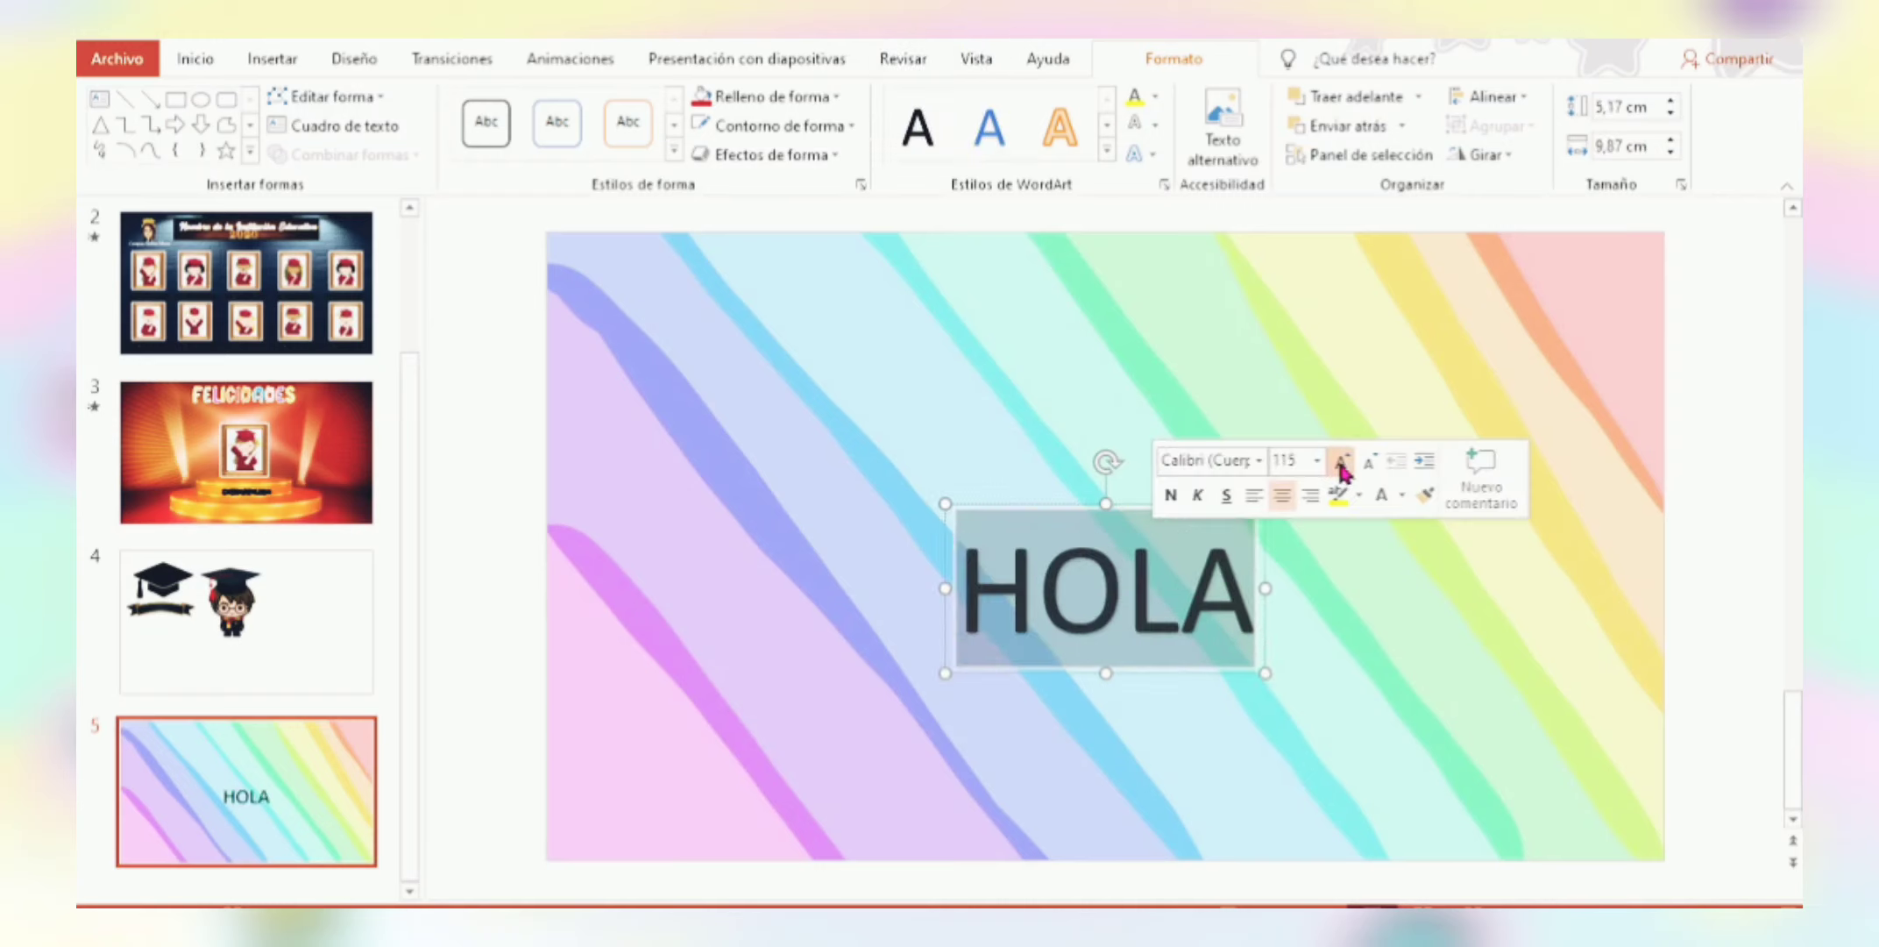
{"action": "left_click", "coordinate": [1341, 462]}
{"action": "left_click_drag", "start_coordinate": [1074, 507], "coordinate": [1069, 430]}
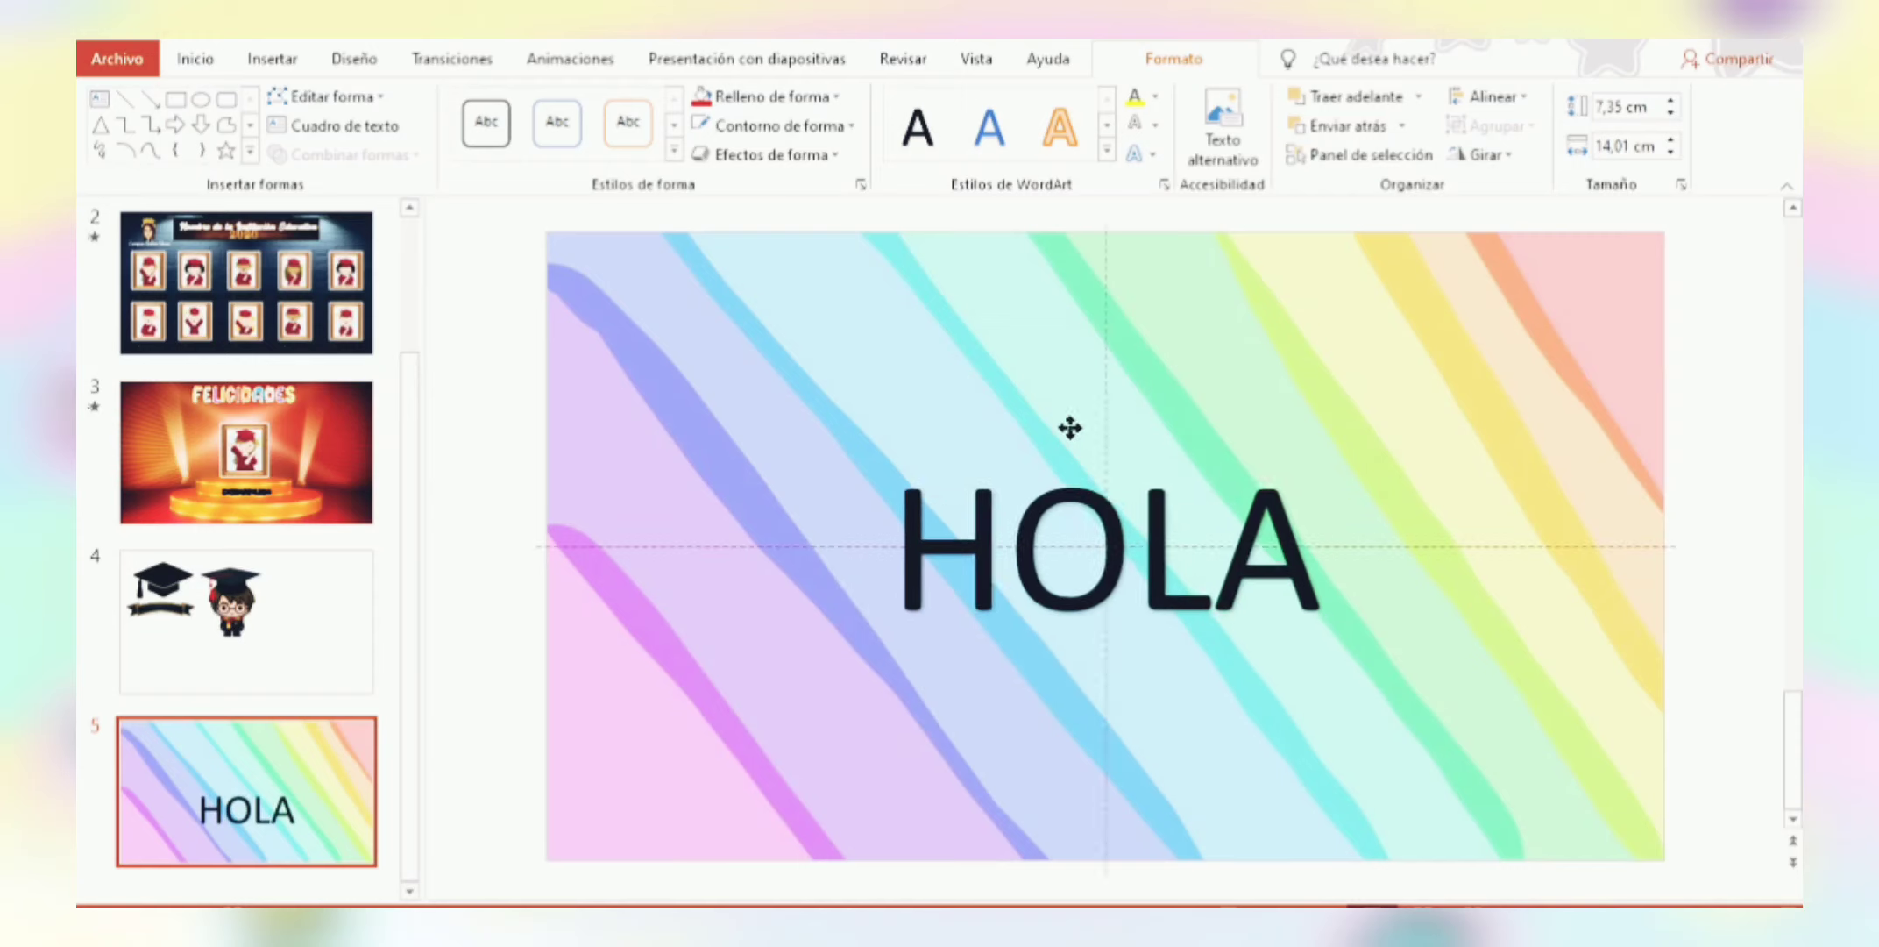
{"action": "left_click", "coordinate": [272, 58]}
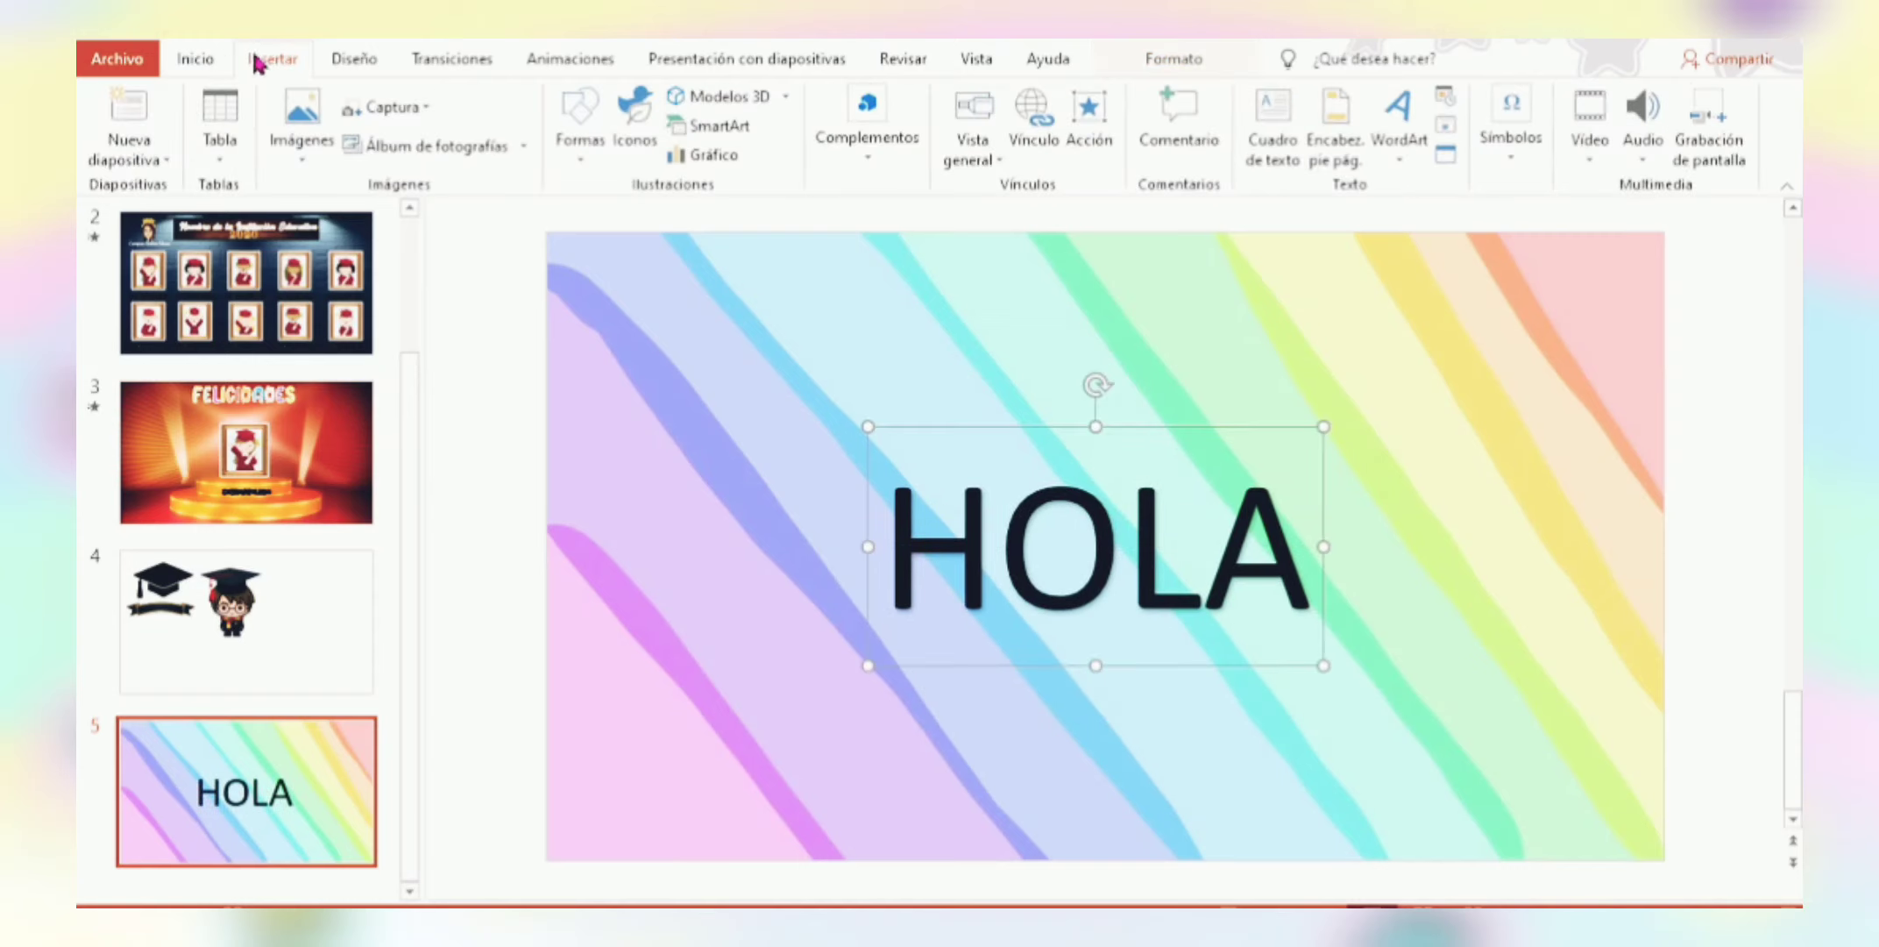
{"action": "left_click", "coordinate": [213, 59]}
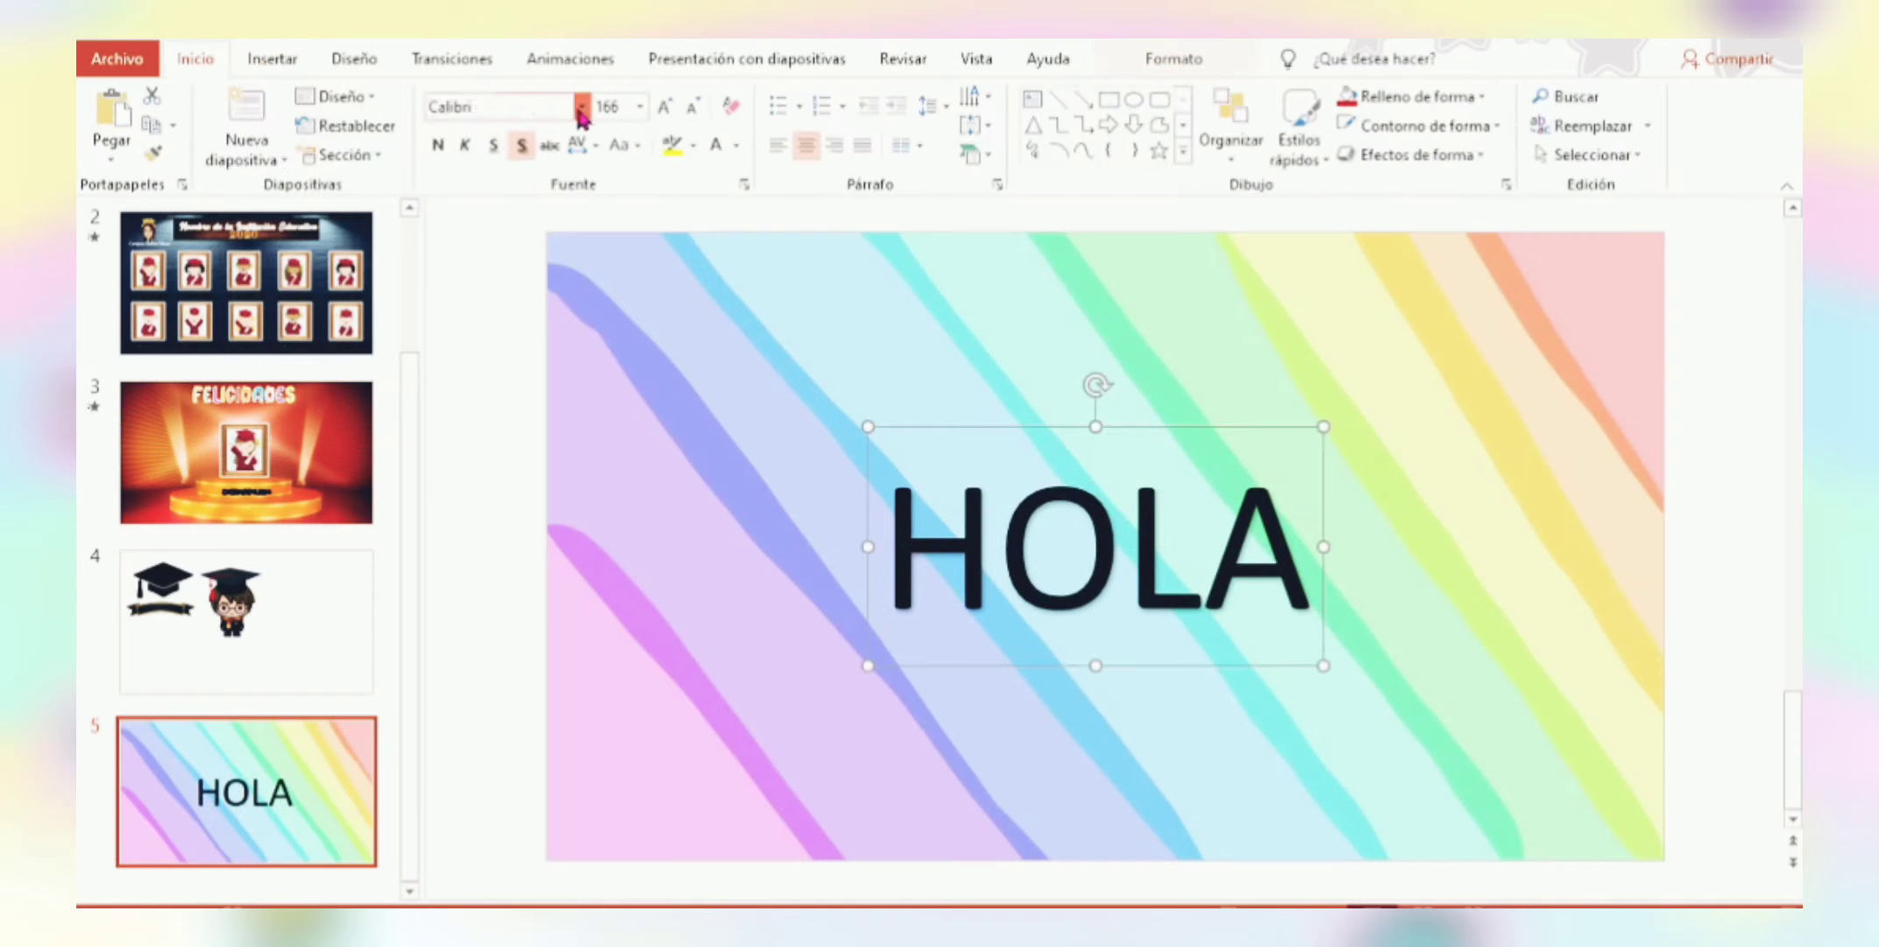
Change HOLA to the Pocket Monk font at 239 pt and re-centre it on slide 5.
{"action": "double_click", "coordinate": [1077, 568]}
{"action": "left_click", "coordinate": [1183, 493]}
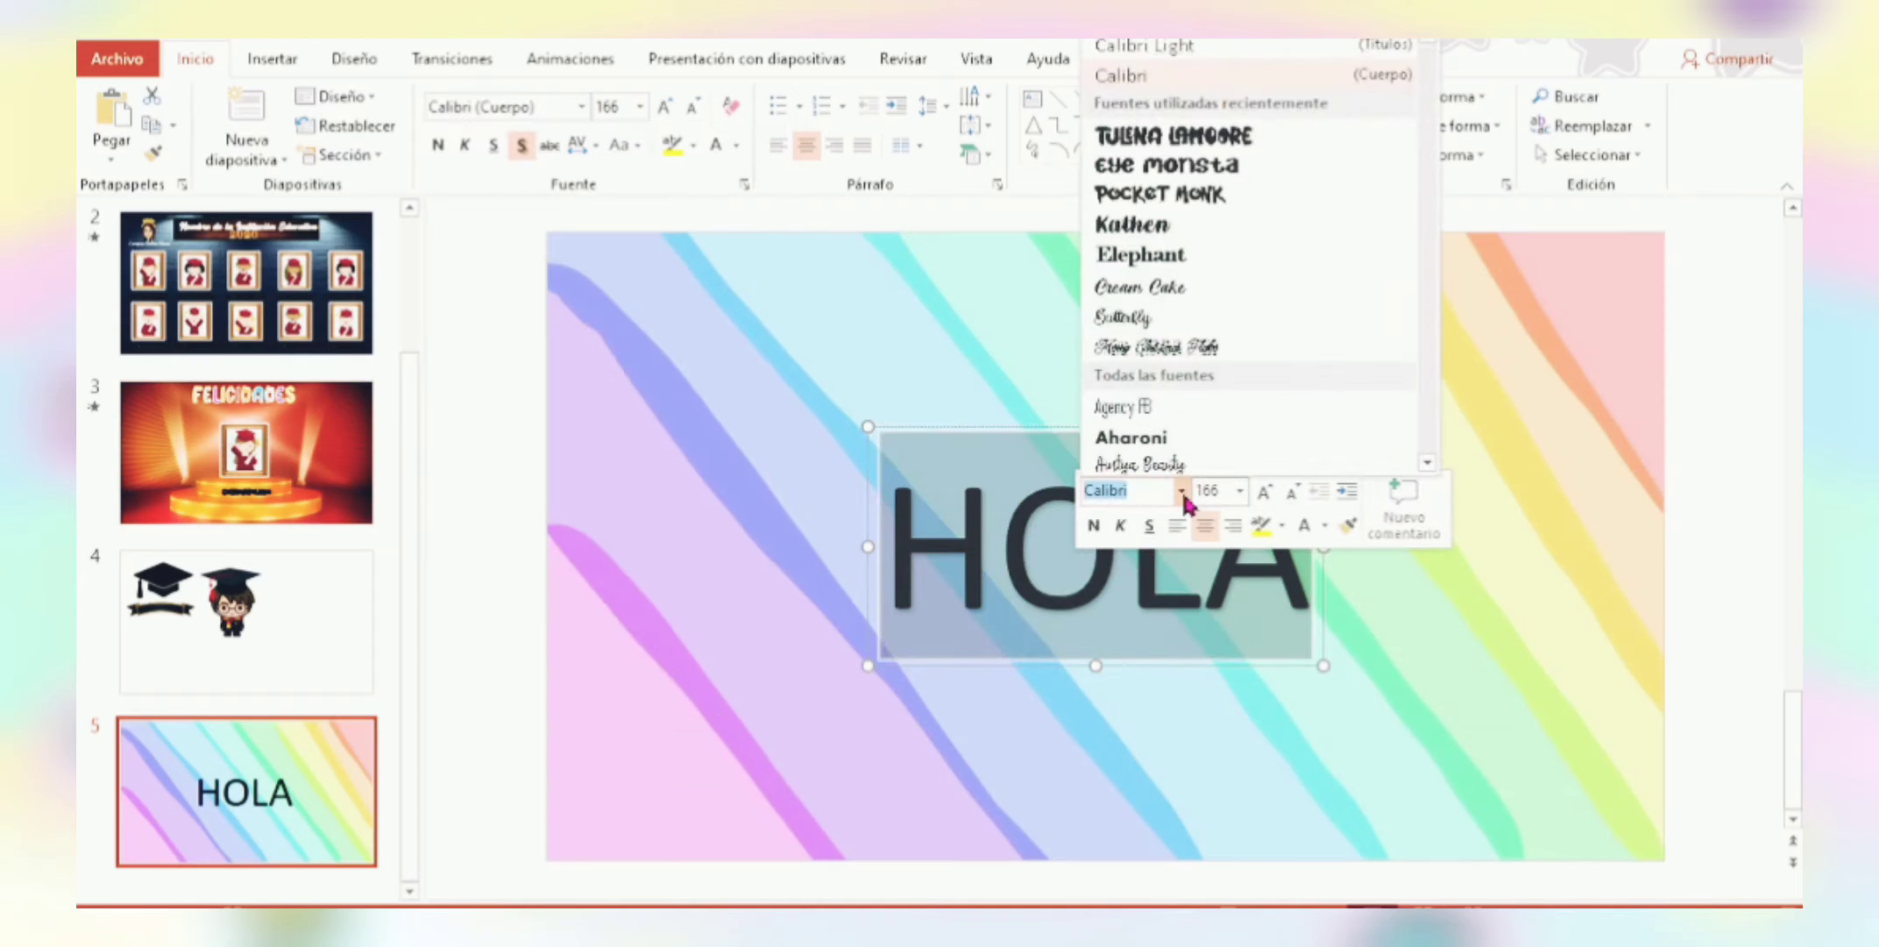
{"action": "left_click", "coordinate": [1251, 195]}
{"action": "left_click", "coordinate": [1265, 493]}
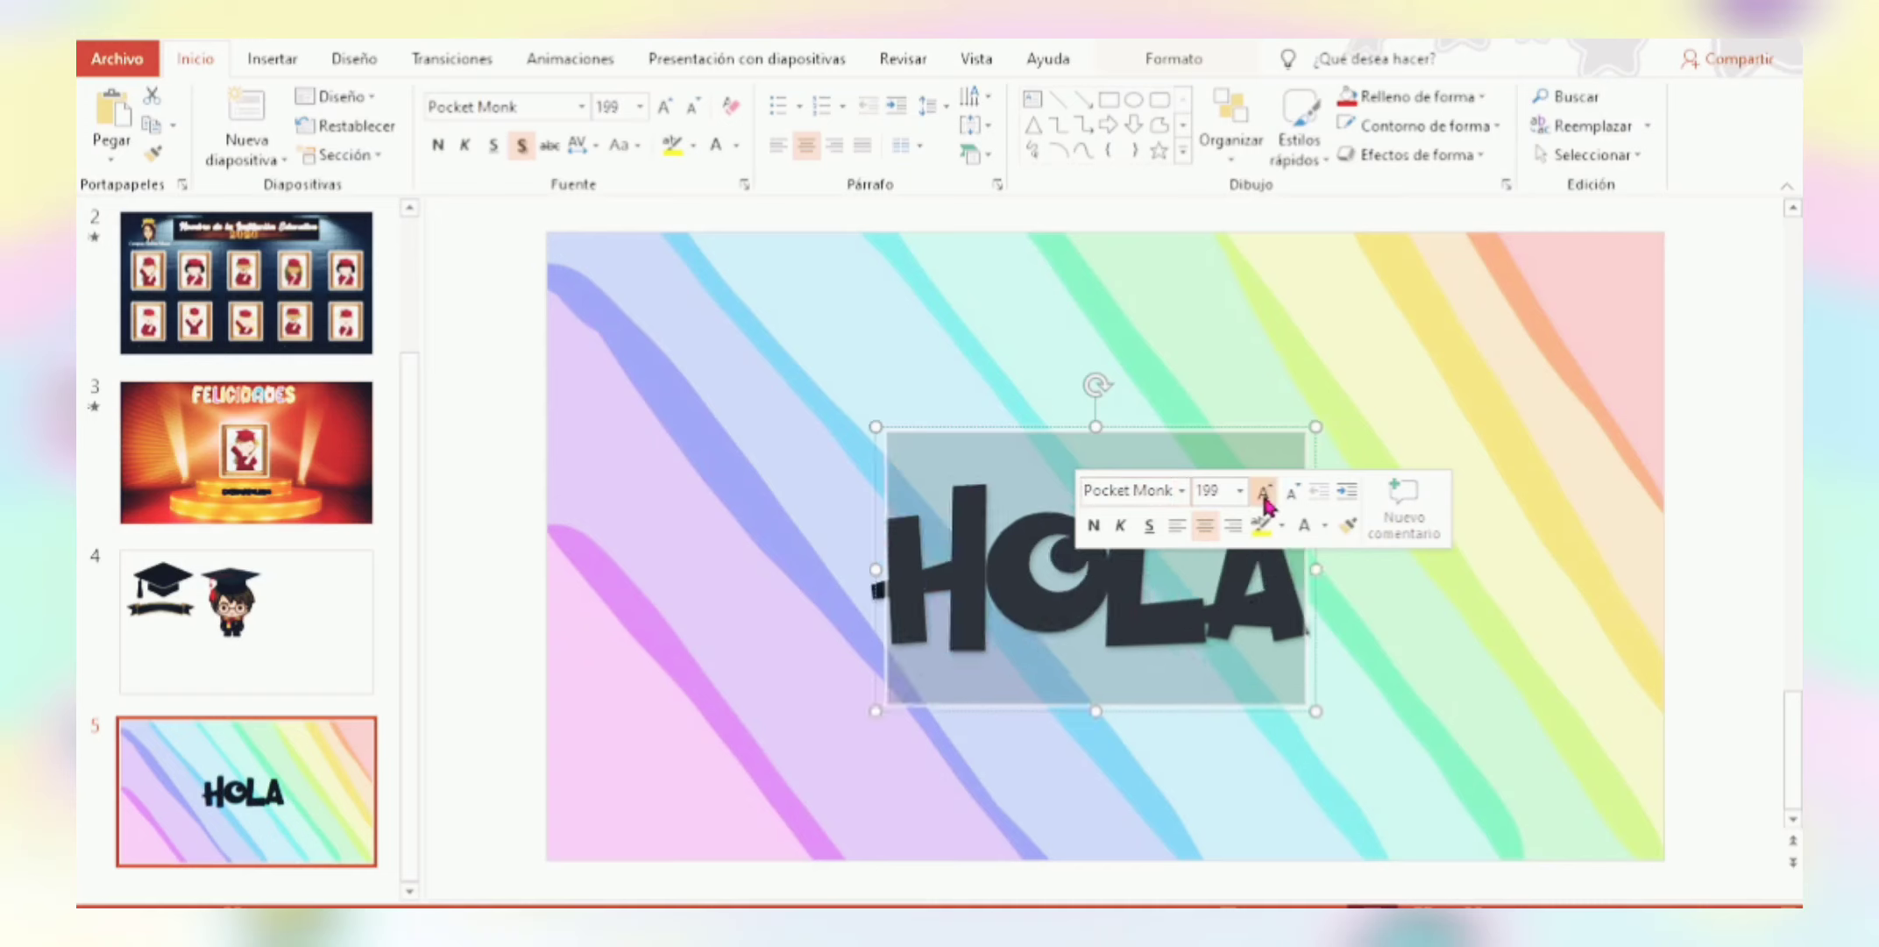
{"action": "left_click", "coordinate": [1265, 493]}
{"action": "left_click", "coordinate": [1153, 417]}
{"action": "left_click_drag", "start_coordinate": [1157, 408], "coordinate": [1170, 351]}
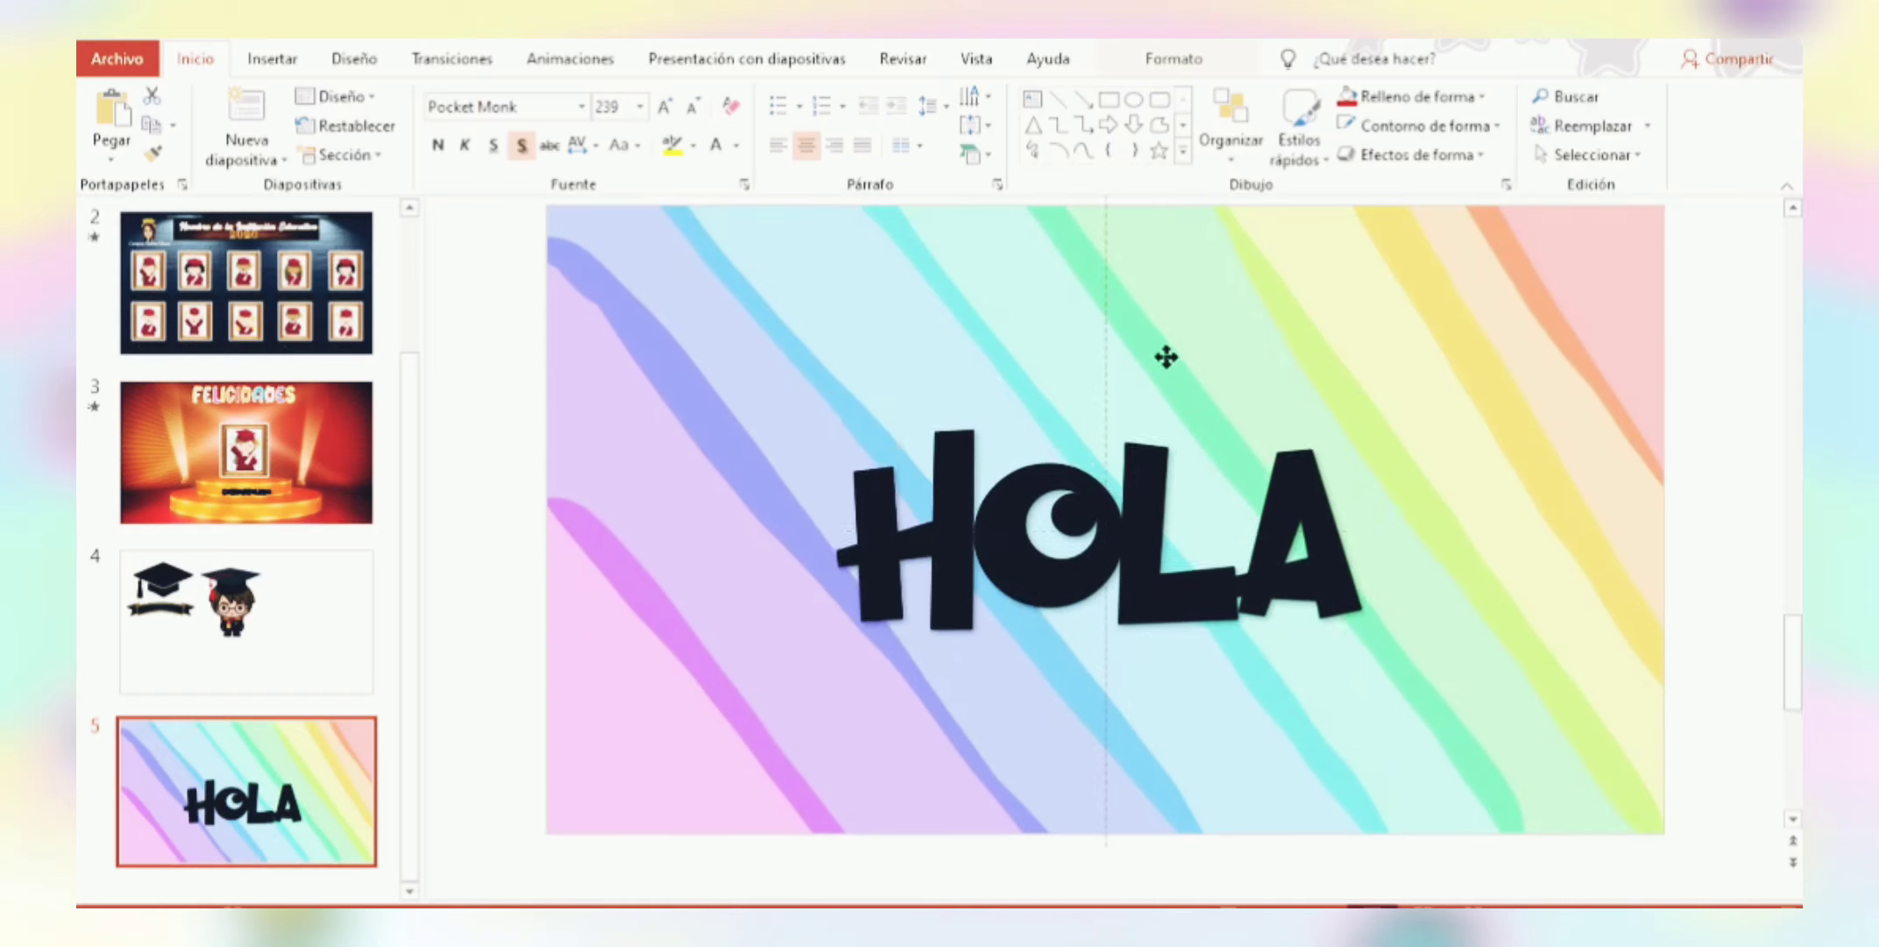
{"action": "left_click", "coordinate": [1731, 581]}
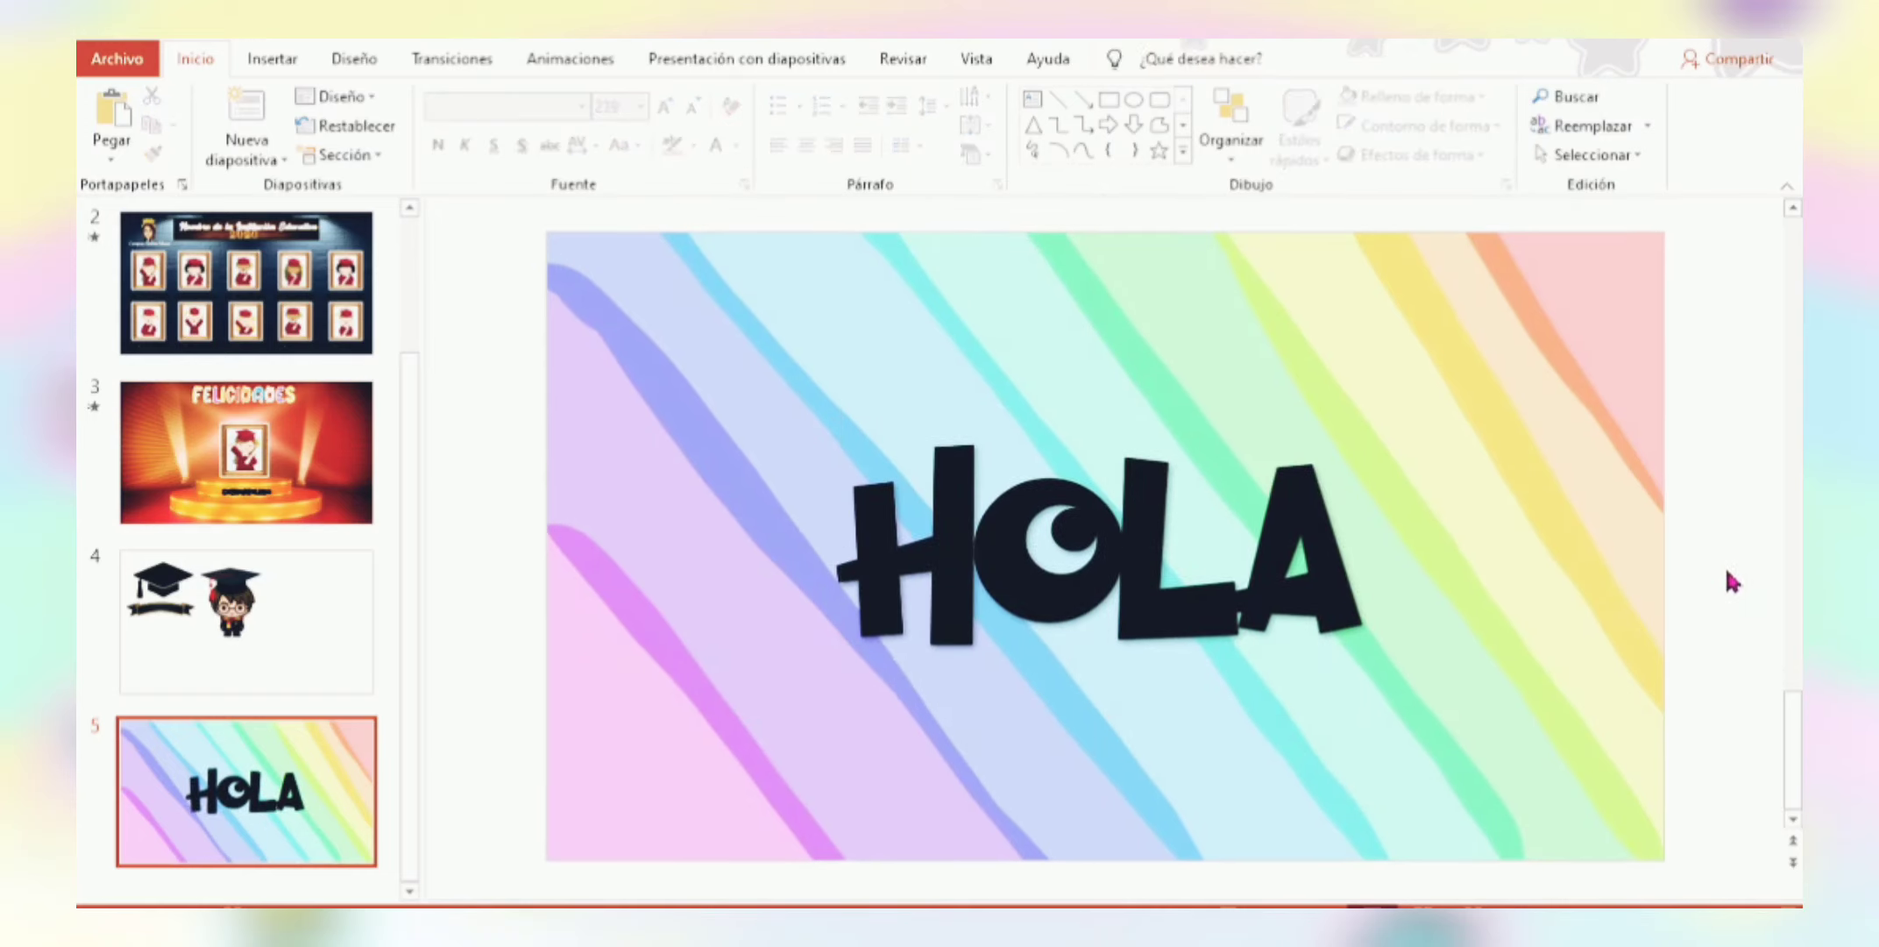
{"action": "left_click", "coordinate": [1472, 524]}
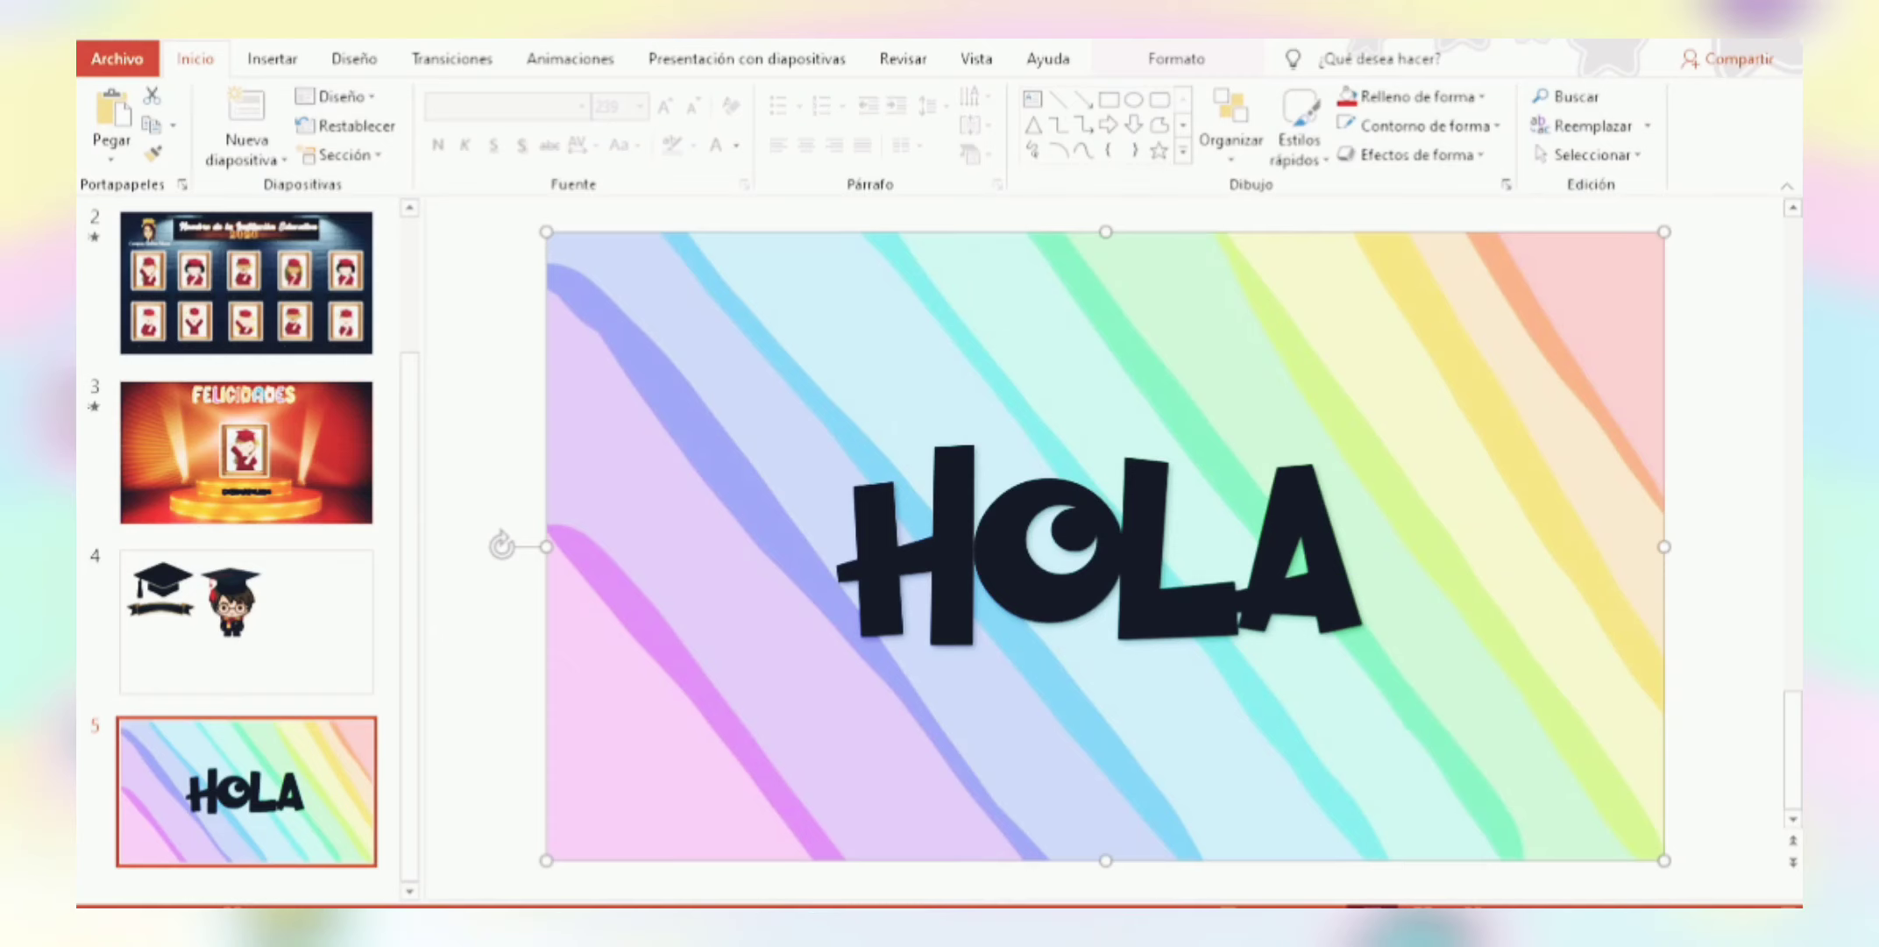
Select the rainbow picture with HOLA and apply Combinar formas > Restar to cut the letters out.
{"action": "left_click", "coordinate": [1106, 545], "text": "shift"}
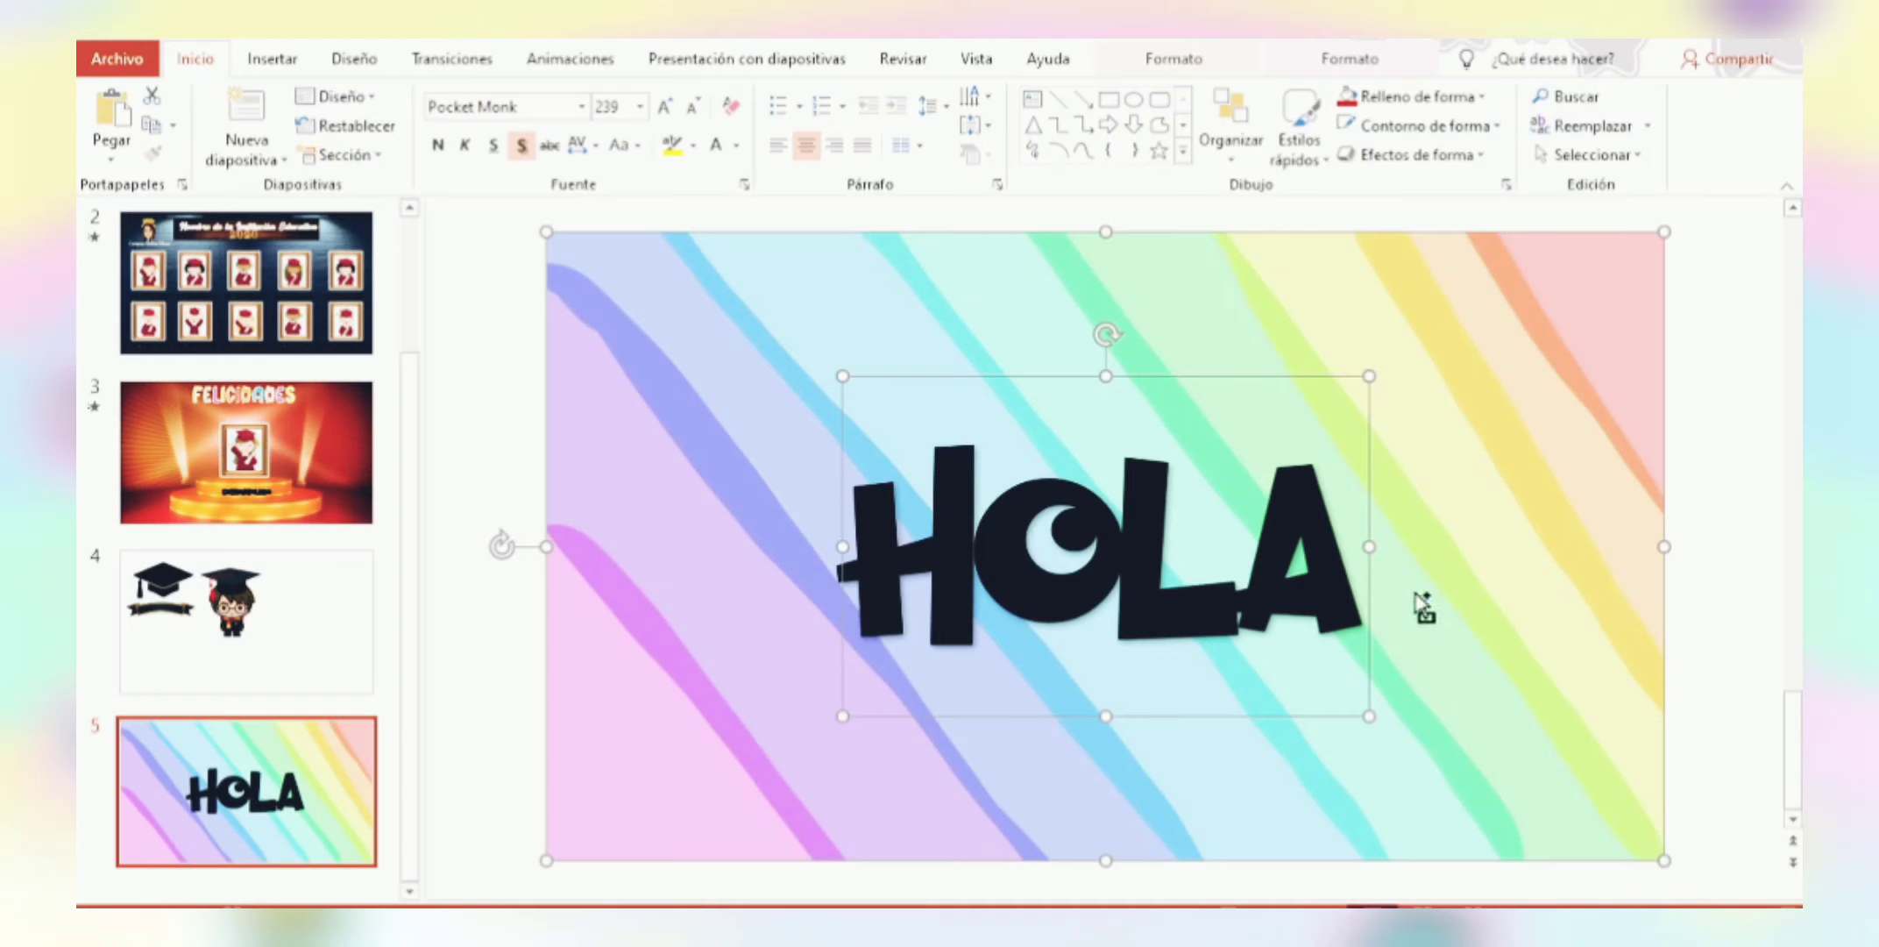
{"action": "left_click", "coordinate": [1193, 62]}
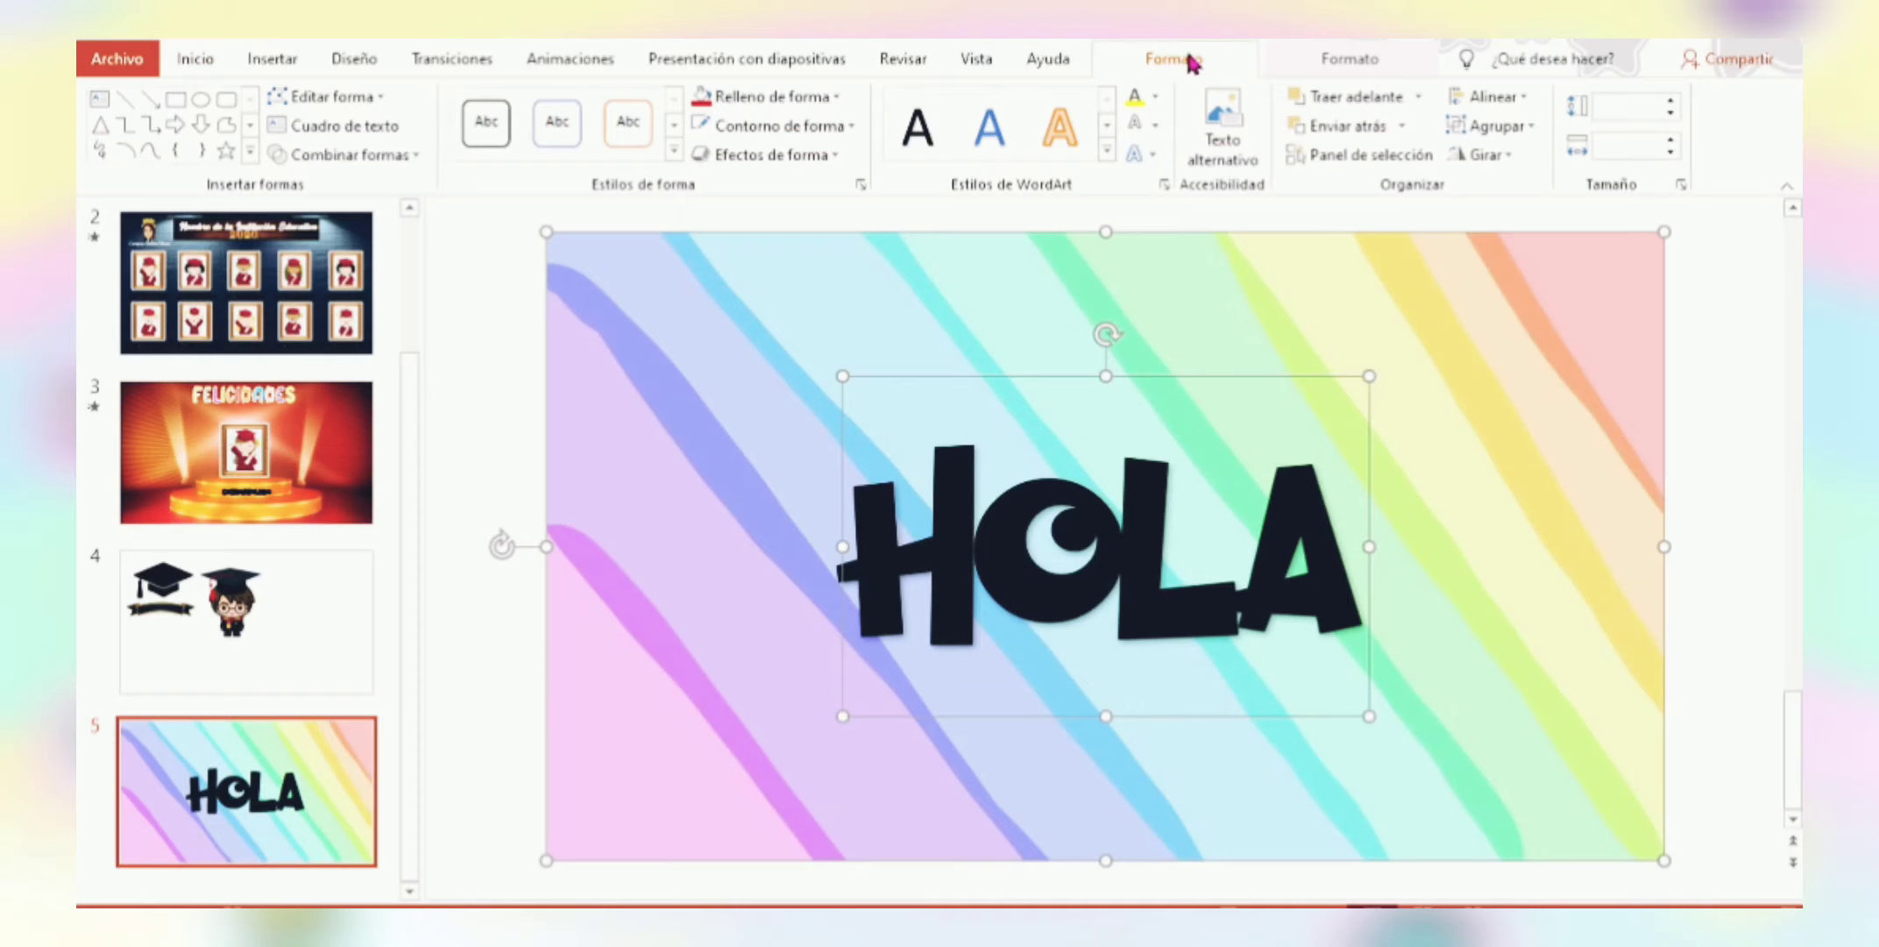
{"action": "left_click", "coordinate": [412, 156]}
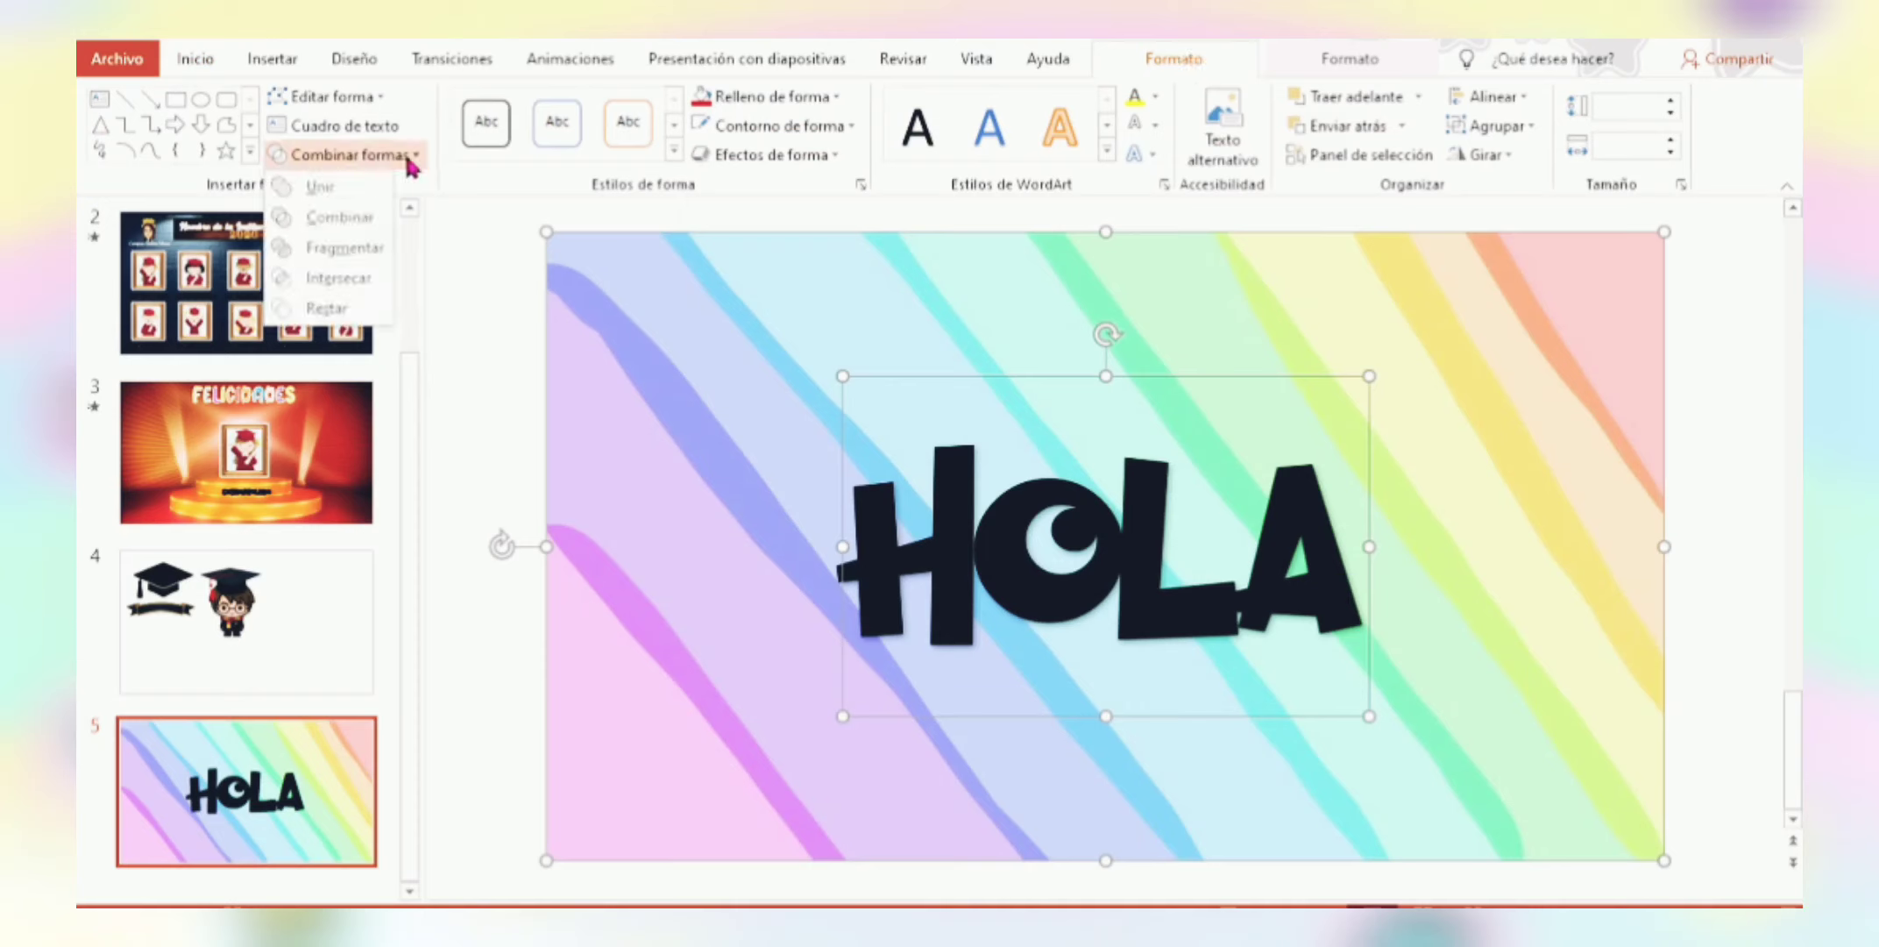
{"action": "left_click", "coordinate": [346, 320]}
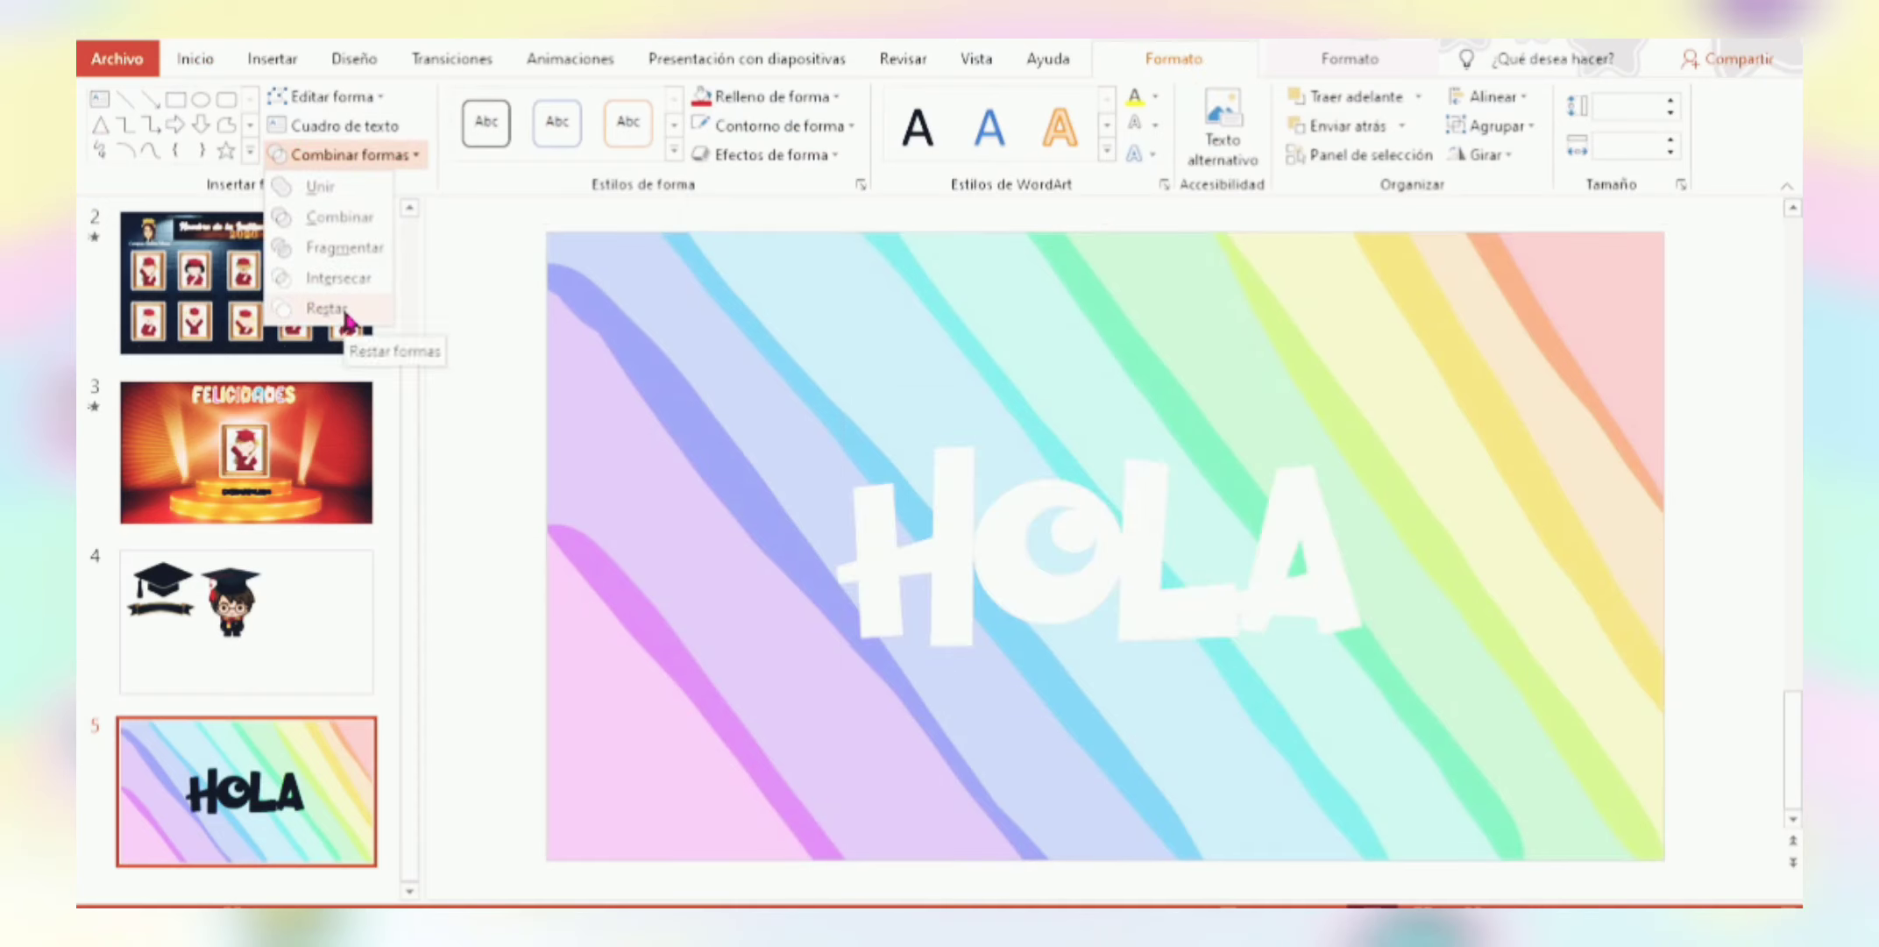
{"action": "left_click", "coordinate": [346, 320]}
Copy the HOLA cut-out, replace slide 1's title image with it, and start the slideshow.
{"action": "right_click", "coordinate": [971, 412]}
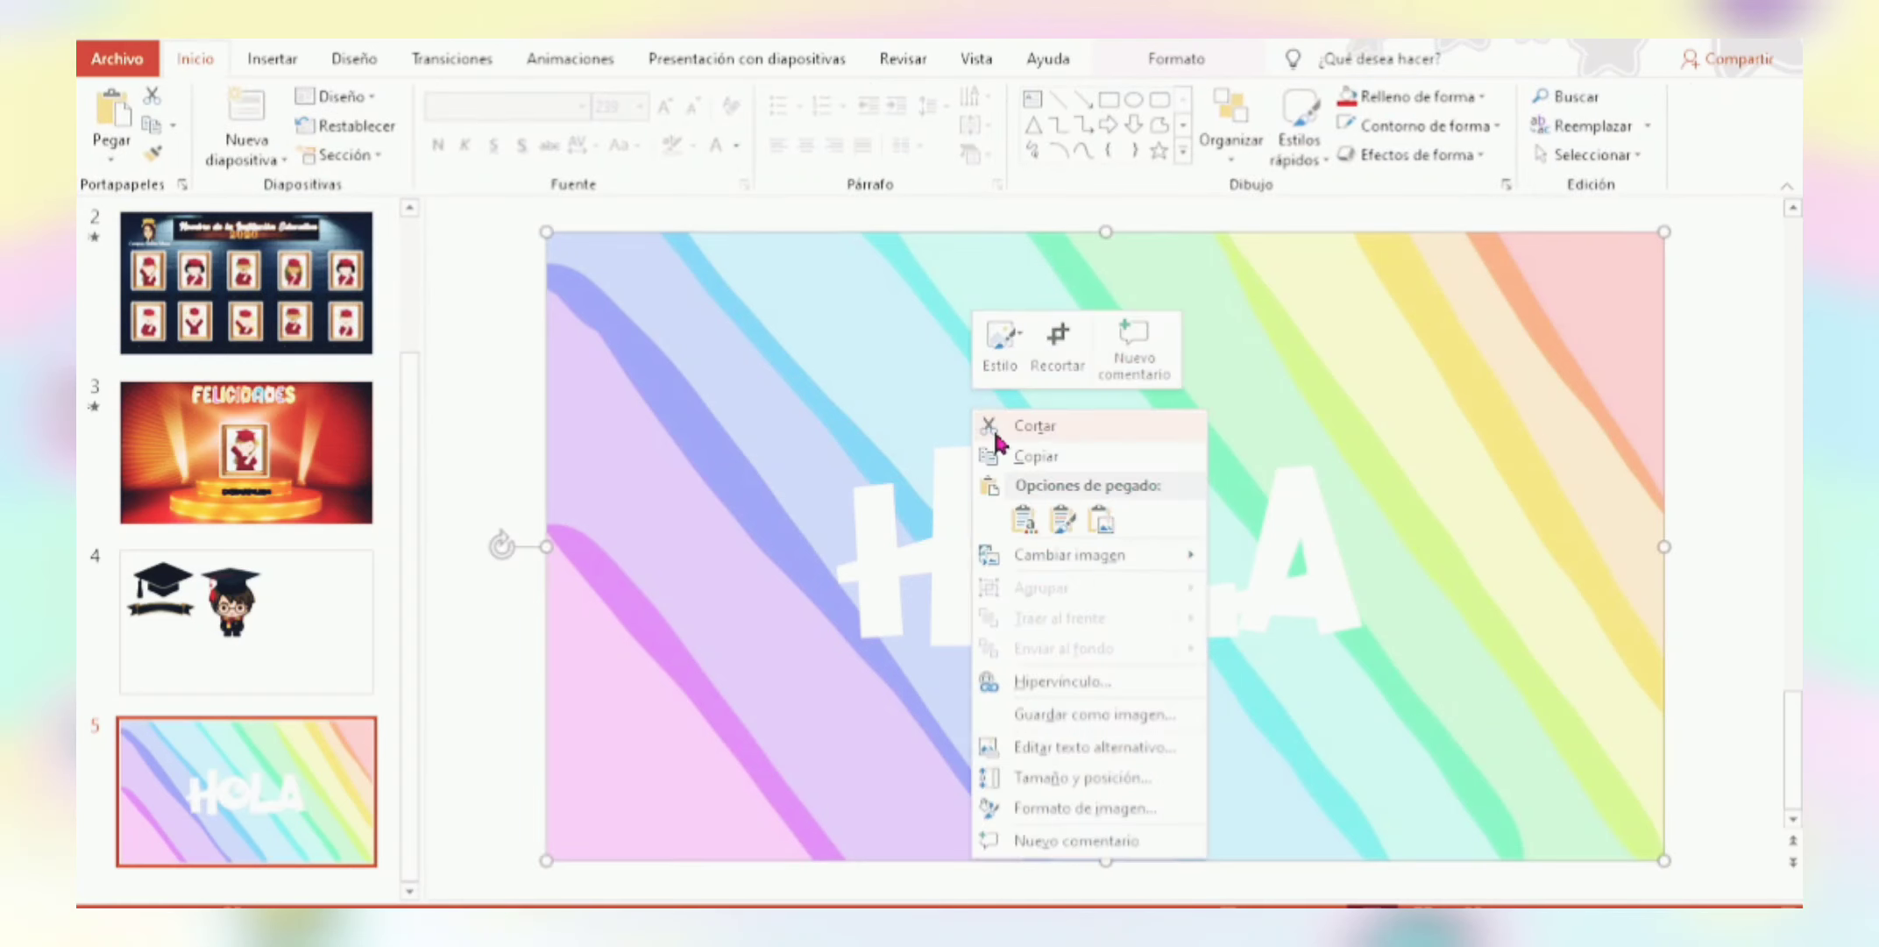
{"action": "left_click", "coordinate": [1026, 456]}
{"action": "scroll", "coordinate": [408, 427], "scroll_direction": "up", "scroll_amount": 3}
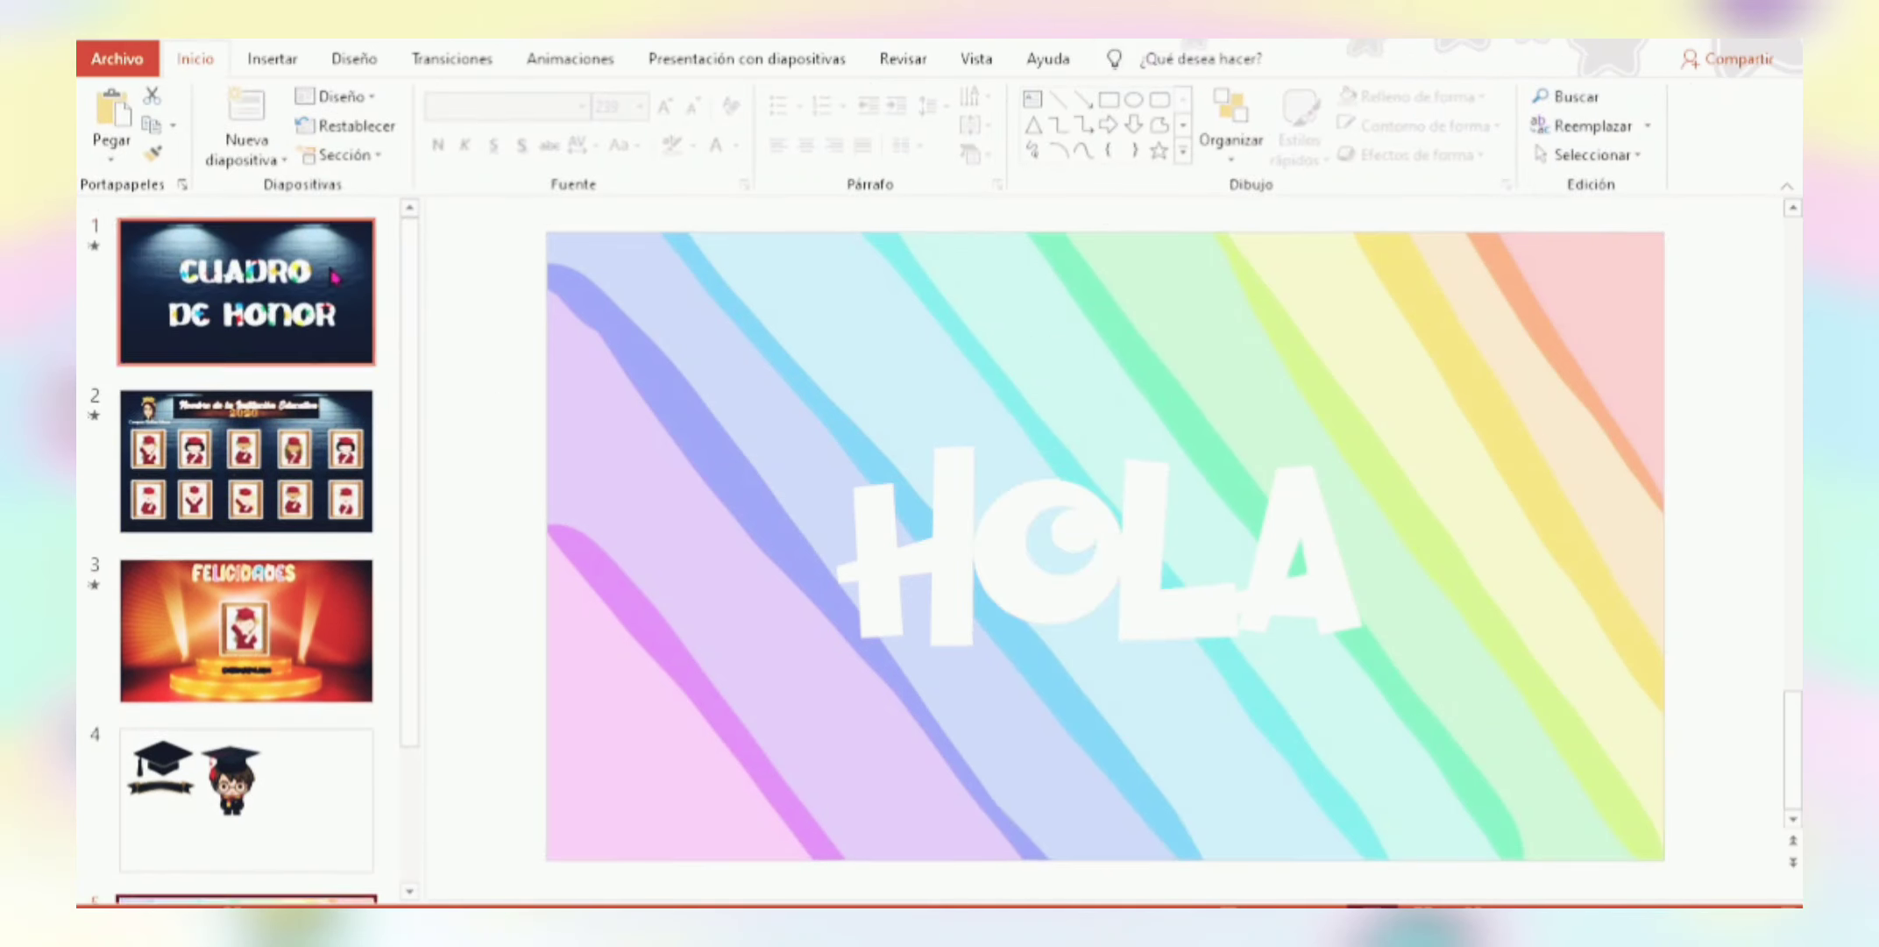
{"action": "left_click", "coordinate": [246, 290]}
{"action": "key", "text": "Delete"}
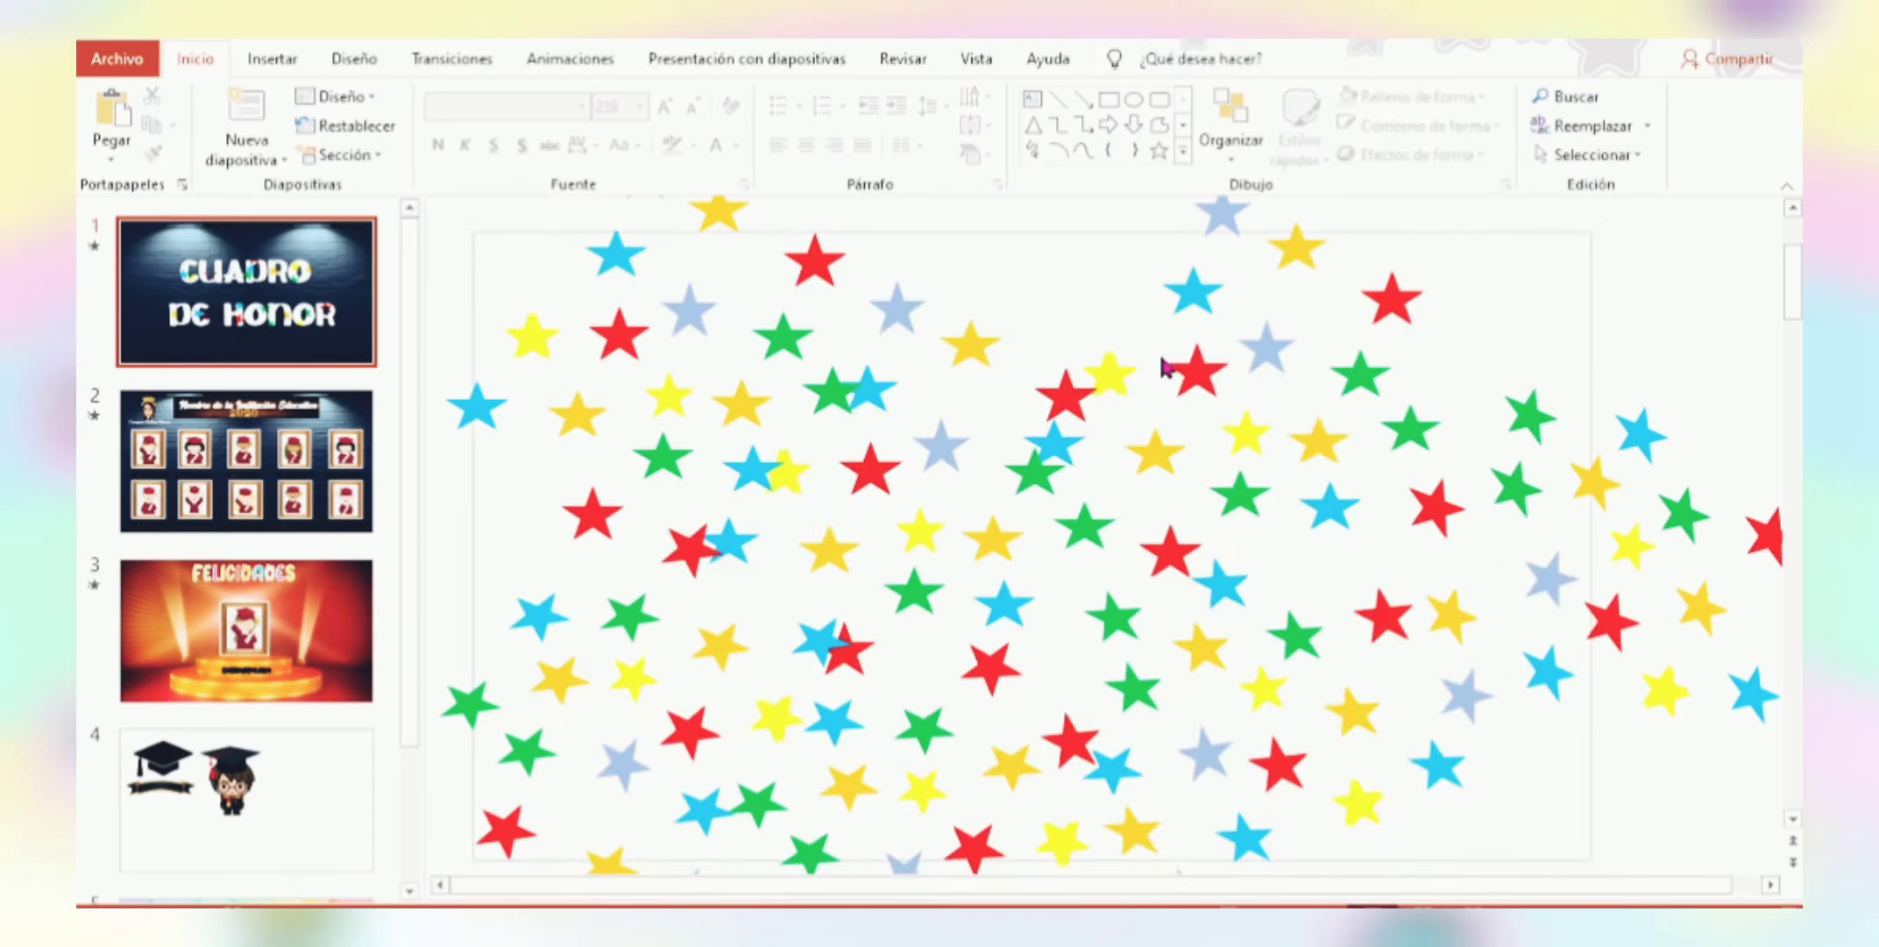
{"action": "right_click", "coordinate": [1535, 338]}
{"action": "left_click", "coordinate": [1471, 379]}
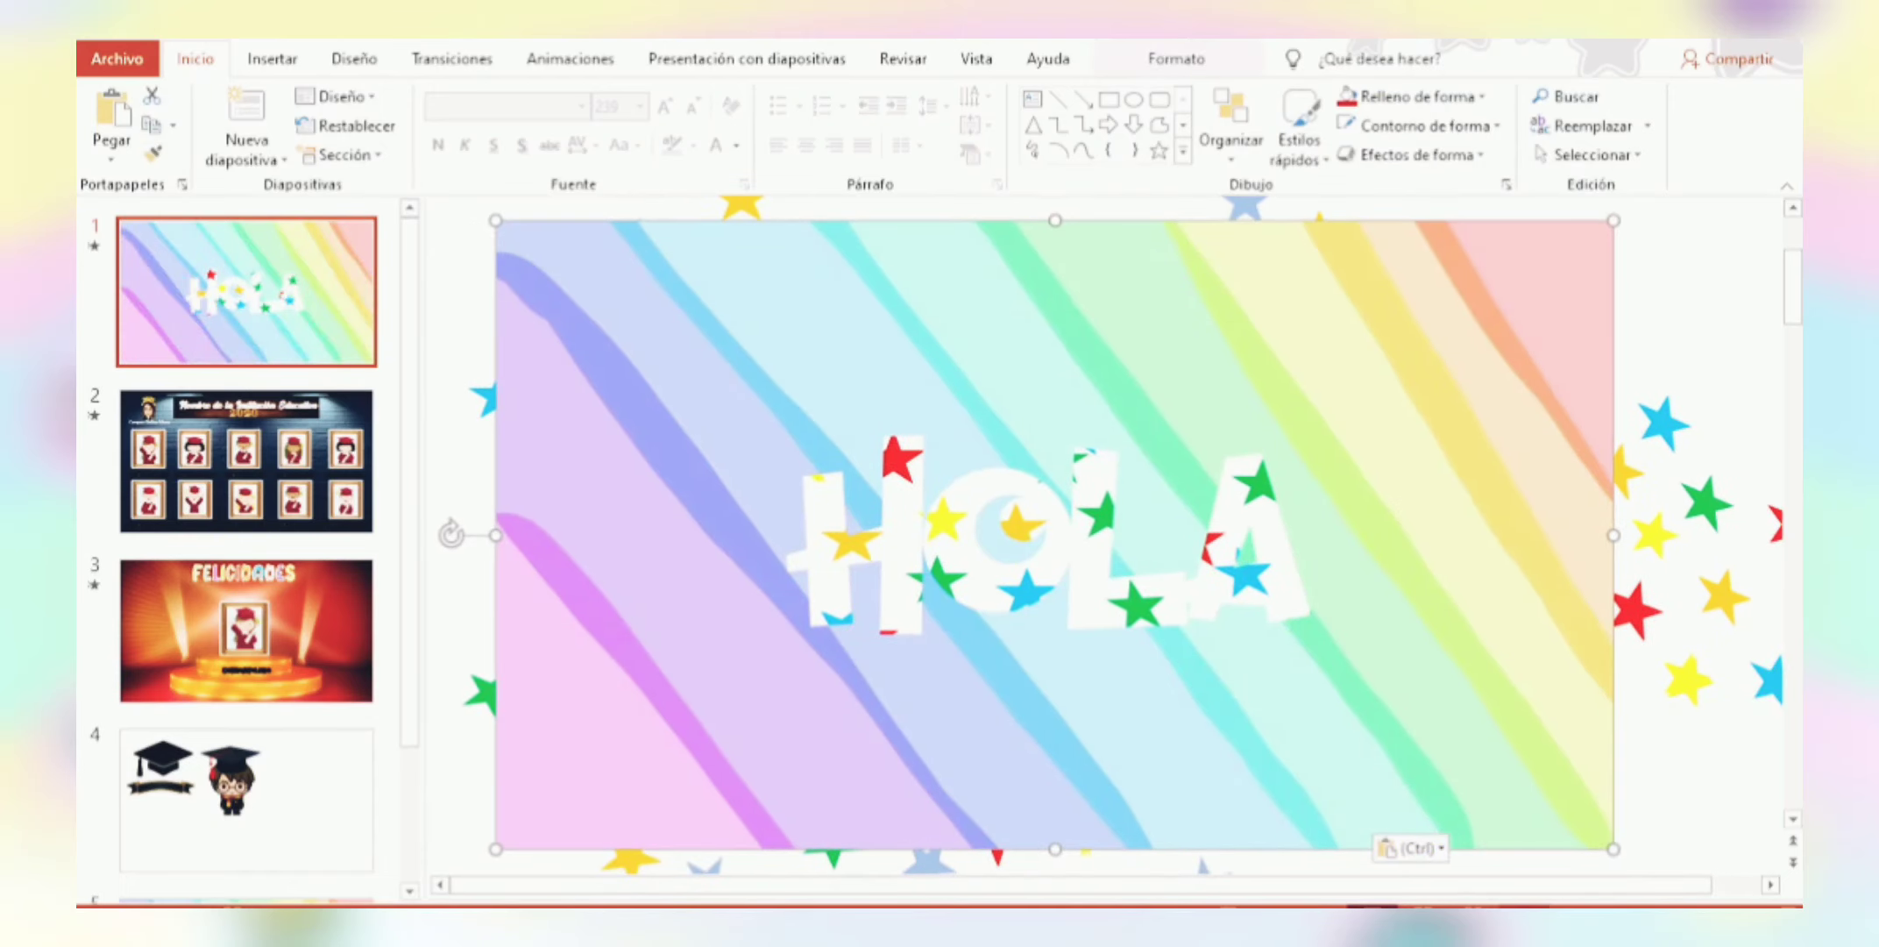
{"action": "left_click", "coordinate": [1723, 898]}
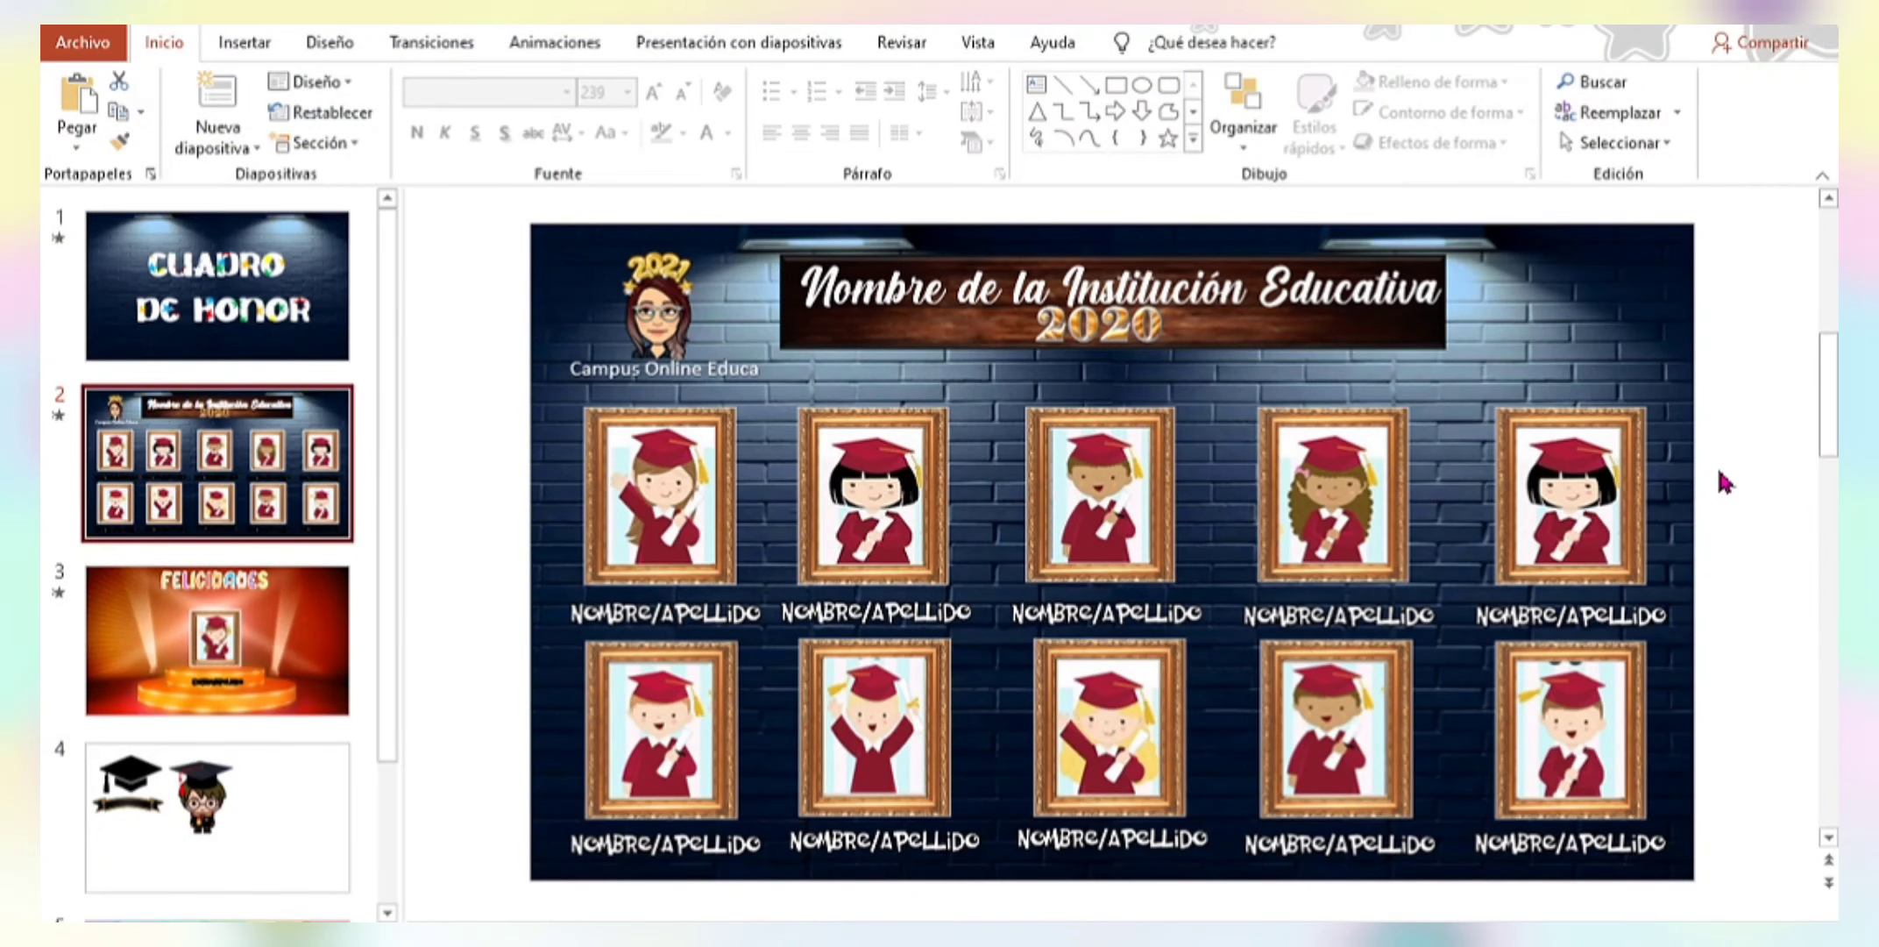
Ungroup the first graduate's portrait from its gold frame and nudge it back inside the frame.
{"action": "left_click", "coordinate": [675, 521]}
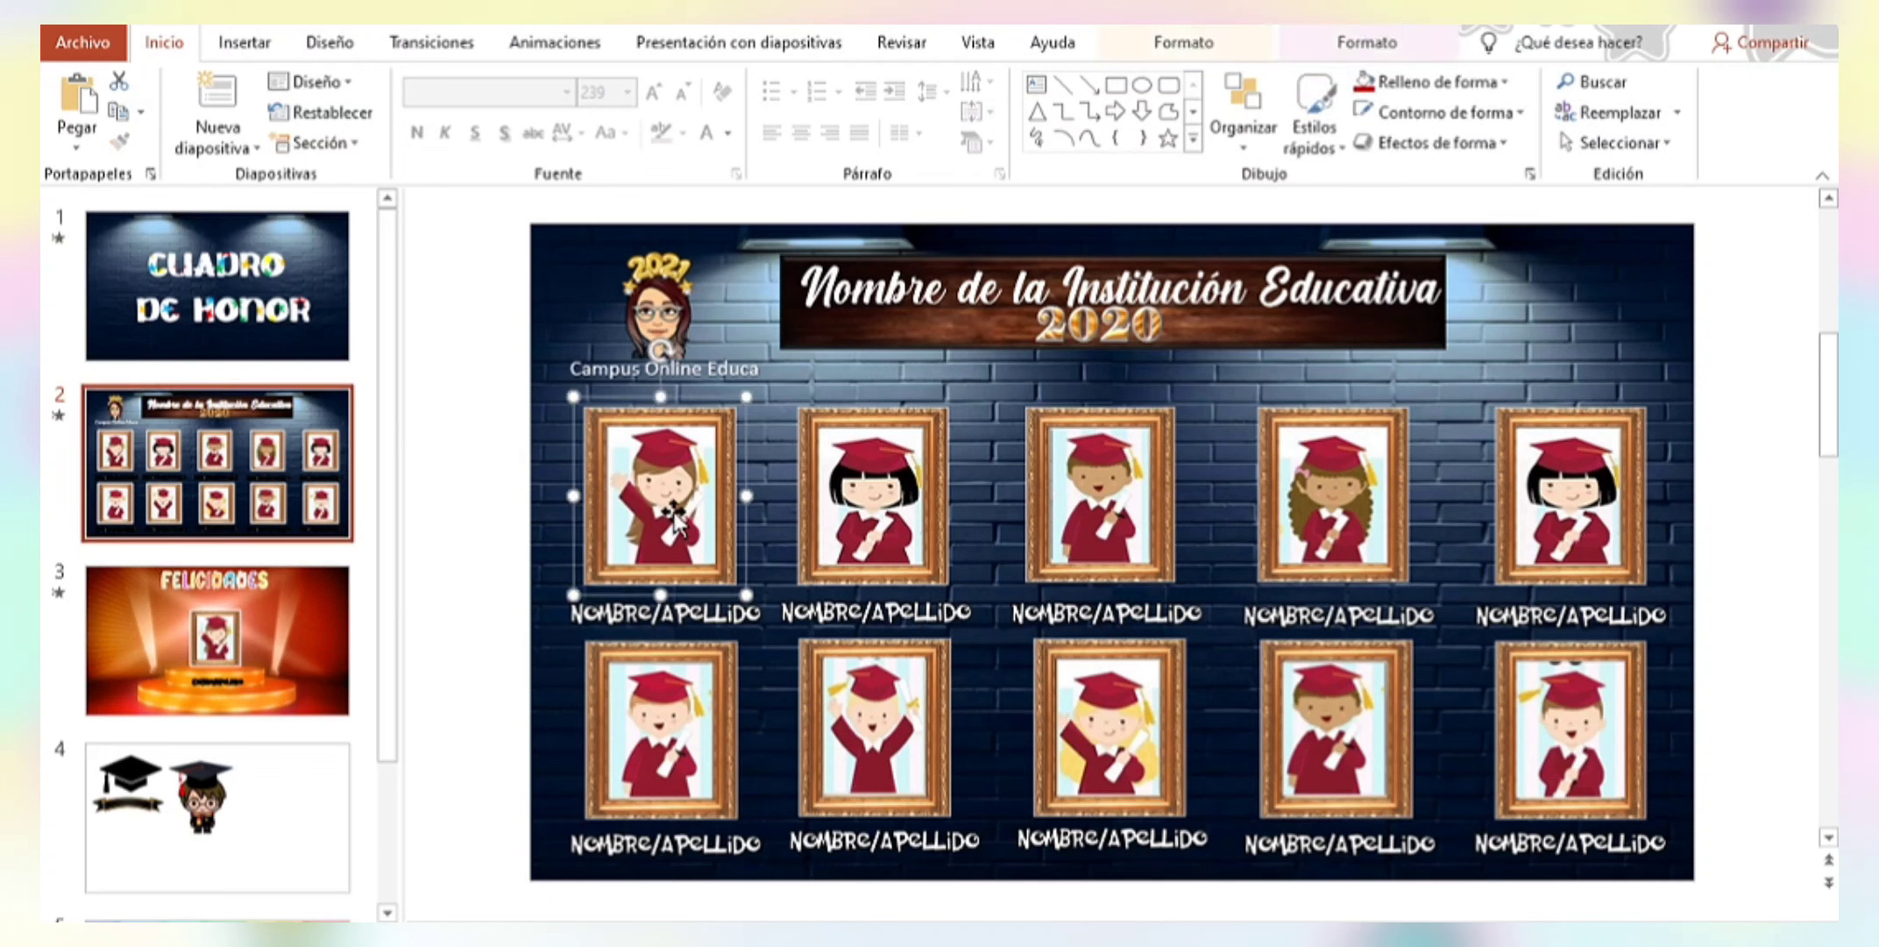
{"action": "left_click", "coordinate": [675, 521]}
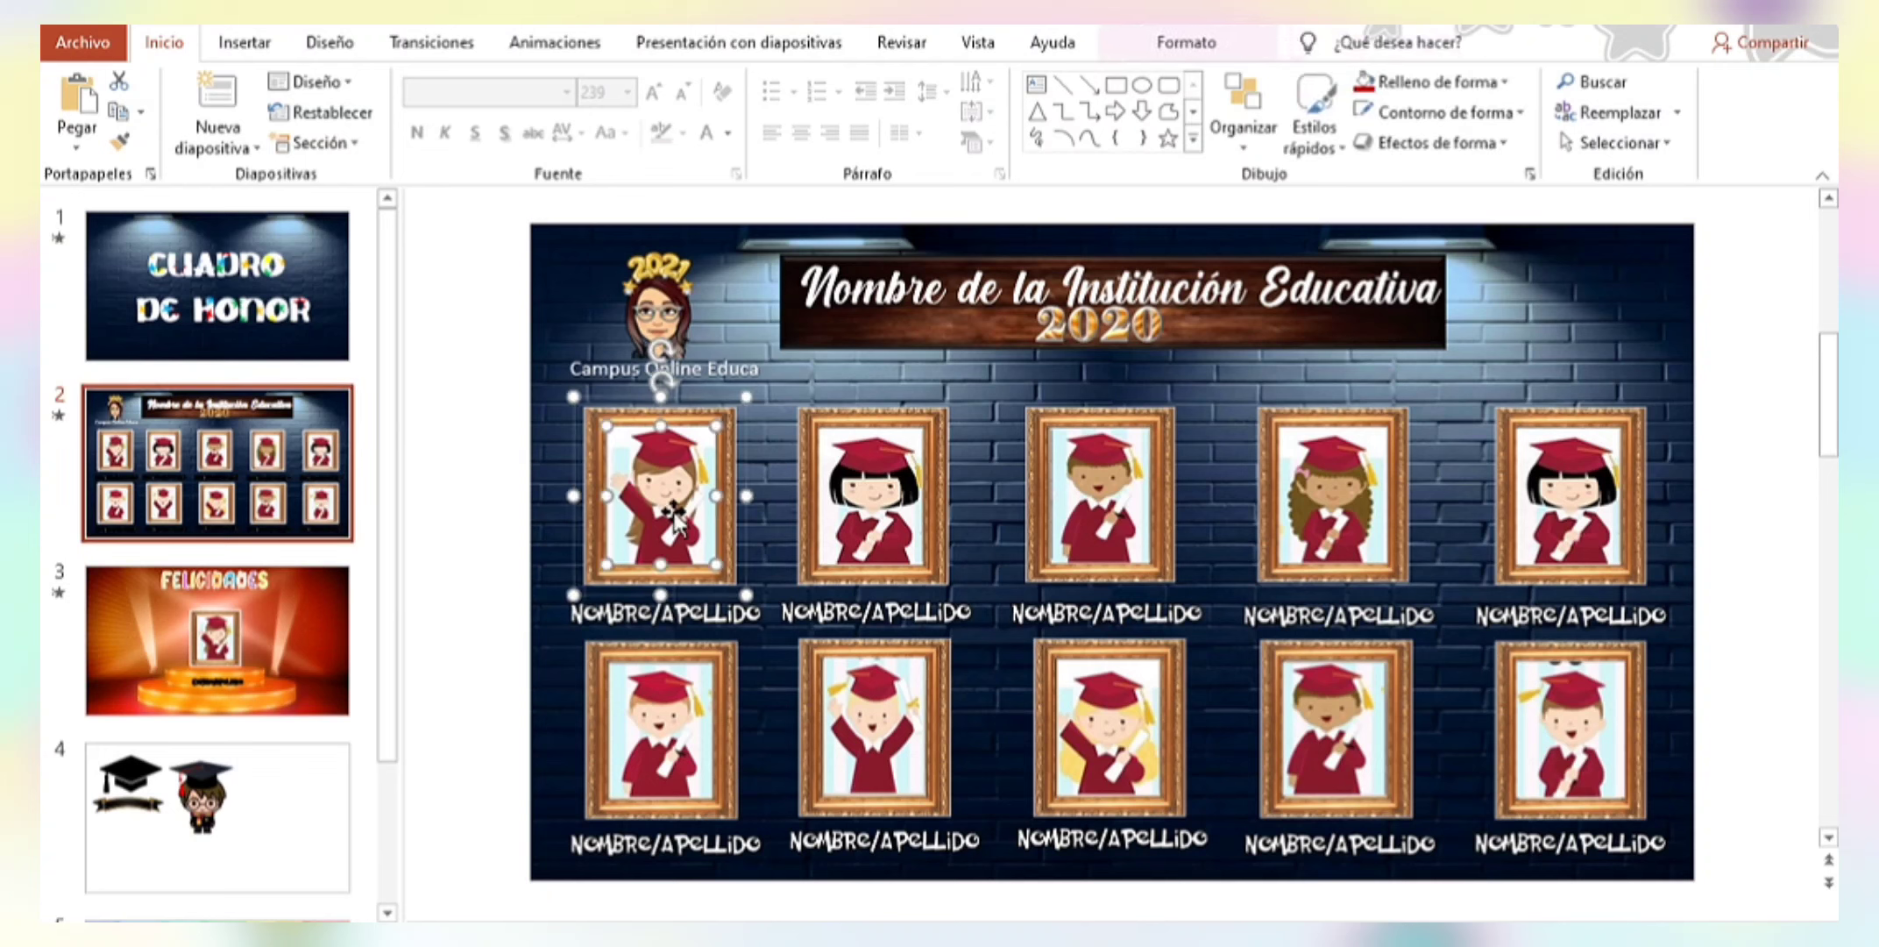
{"action": "right_click", "coordinate": [677, 524]}
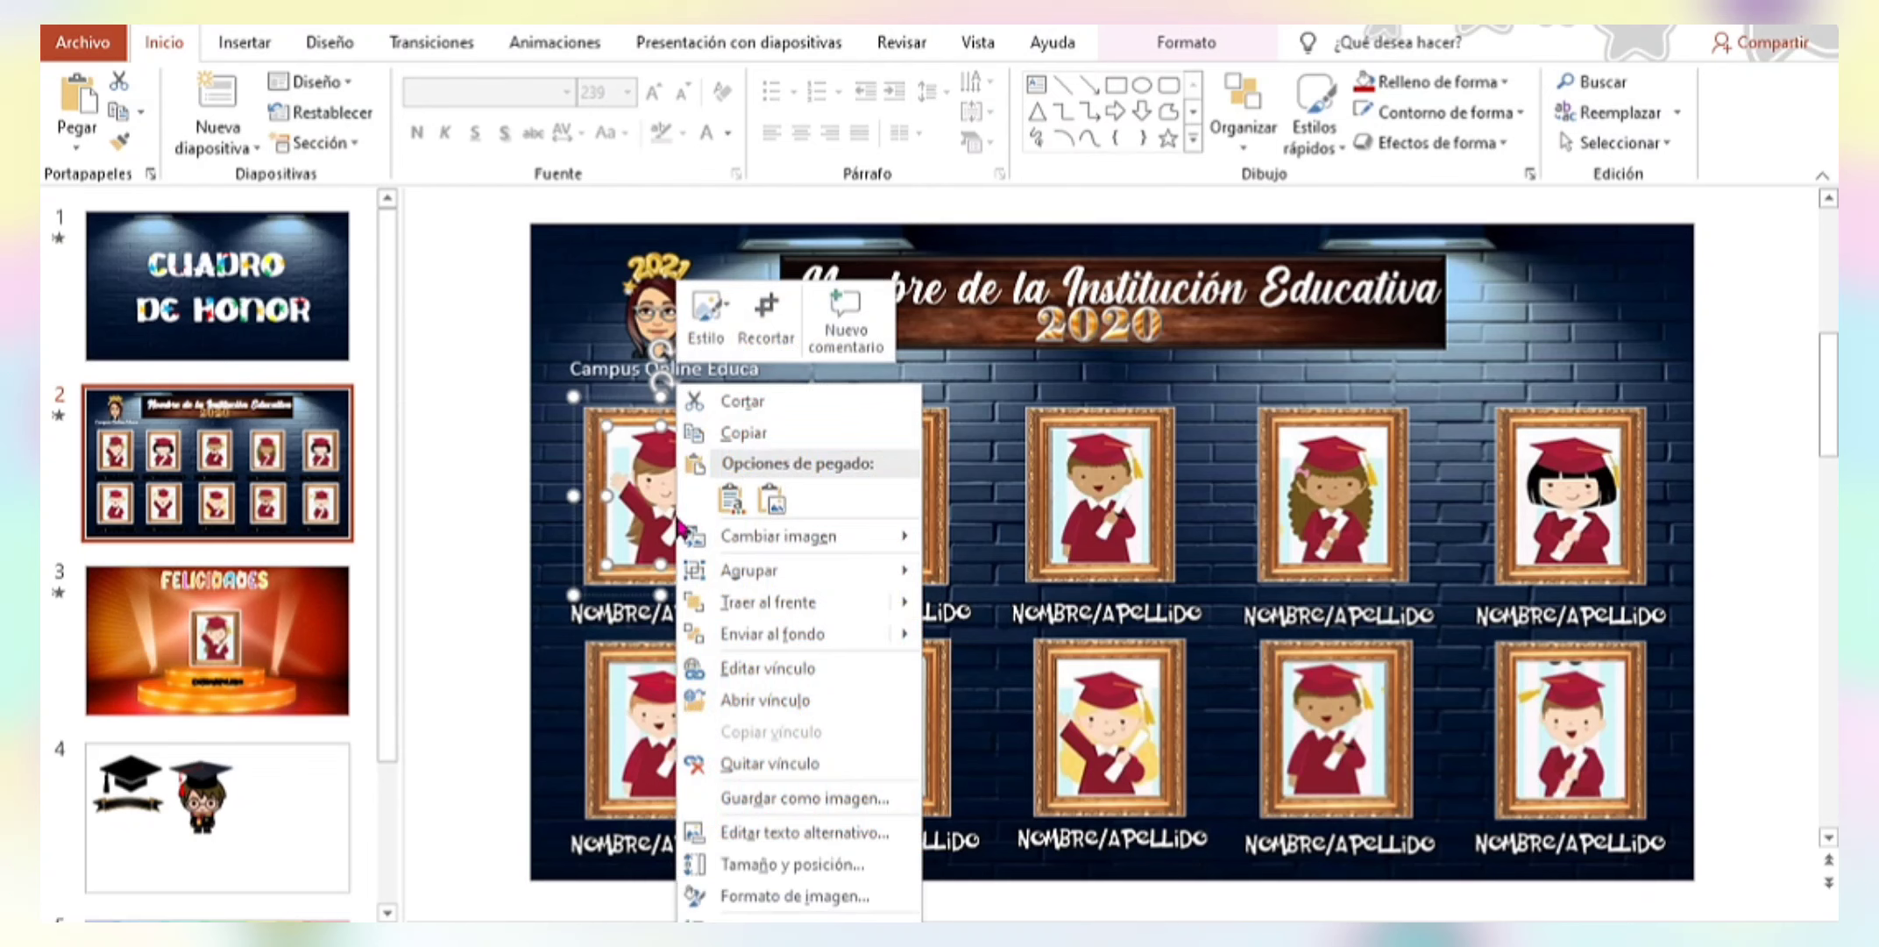
{"action": "mouse_move", "coordinate": [764, 569]}
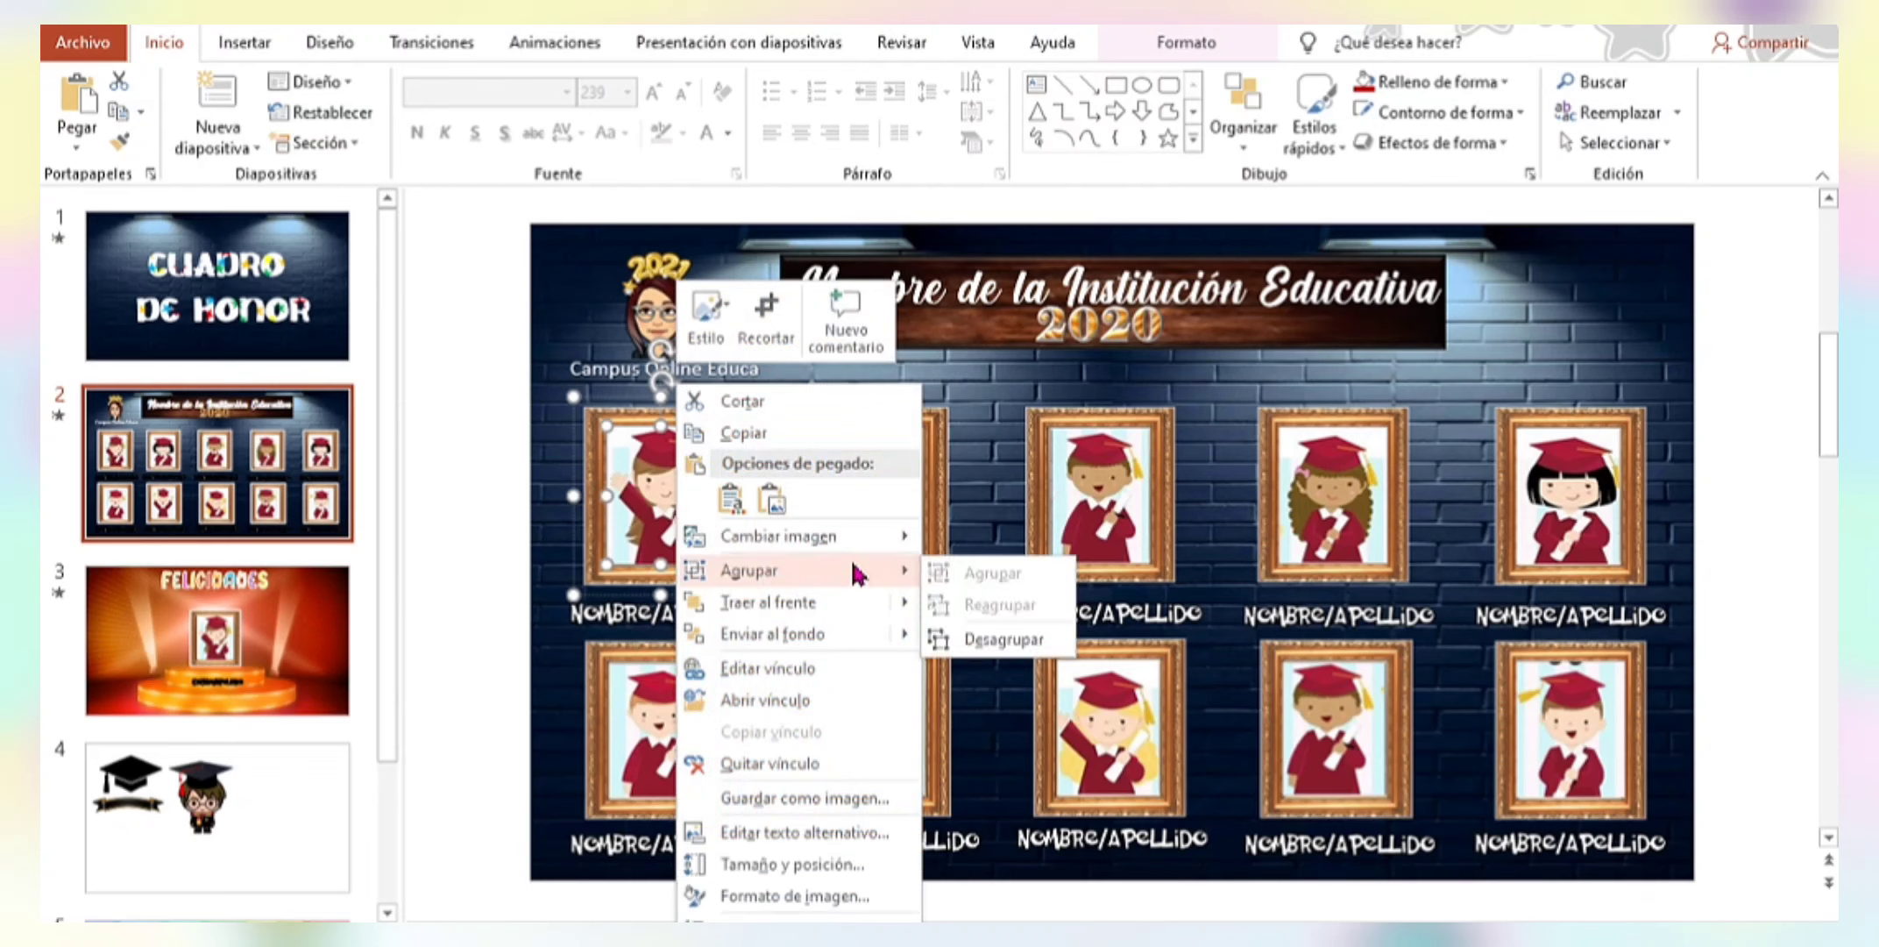
{"action": "left_click", "coordinate": [1005, 641]}
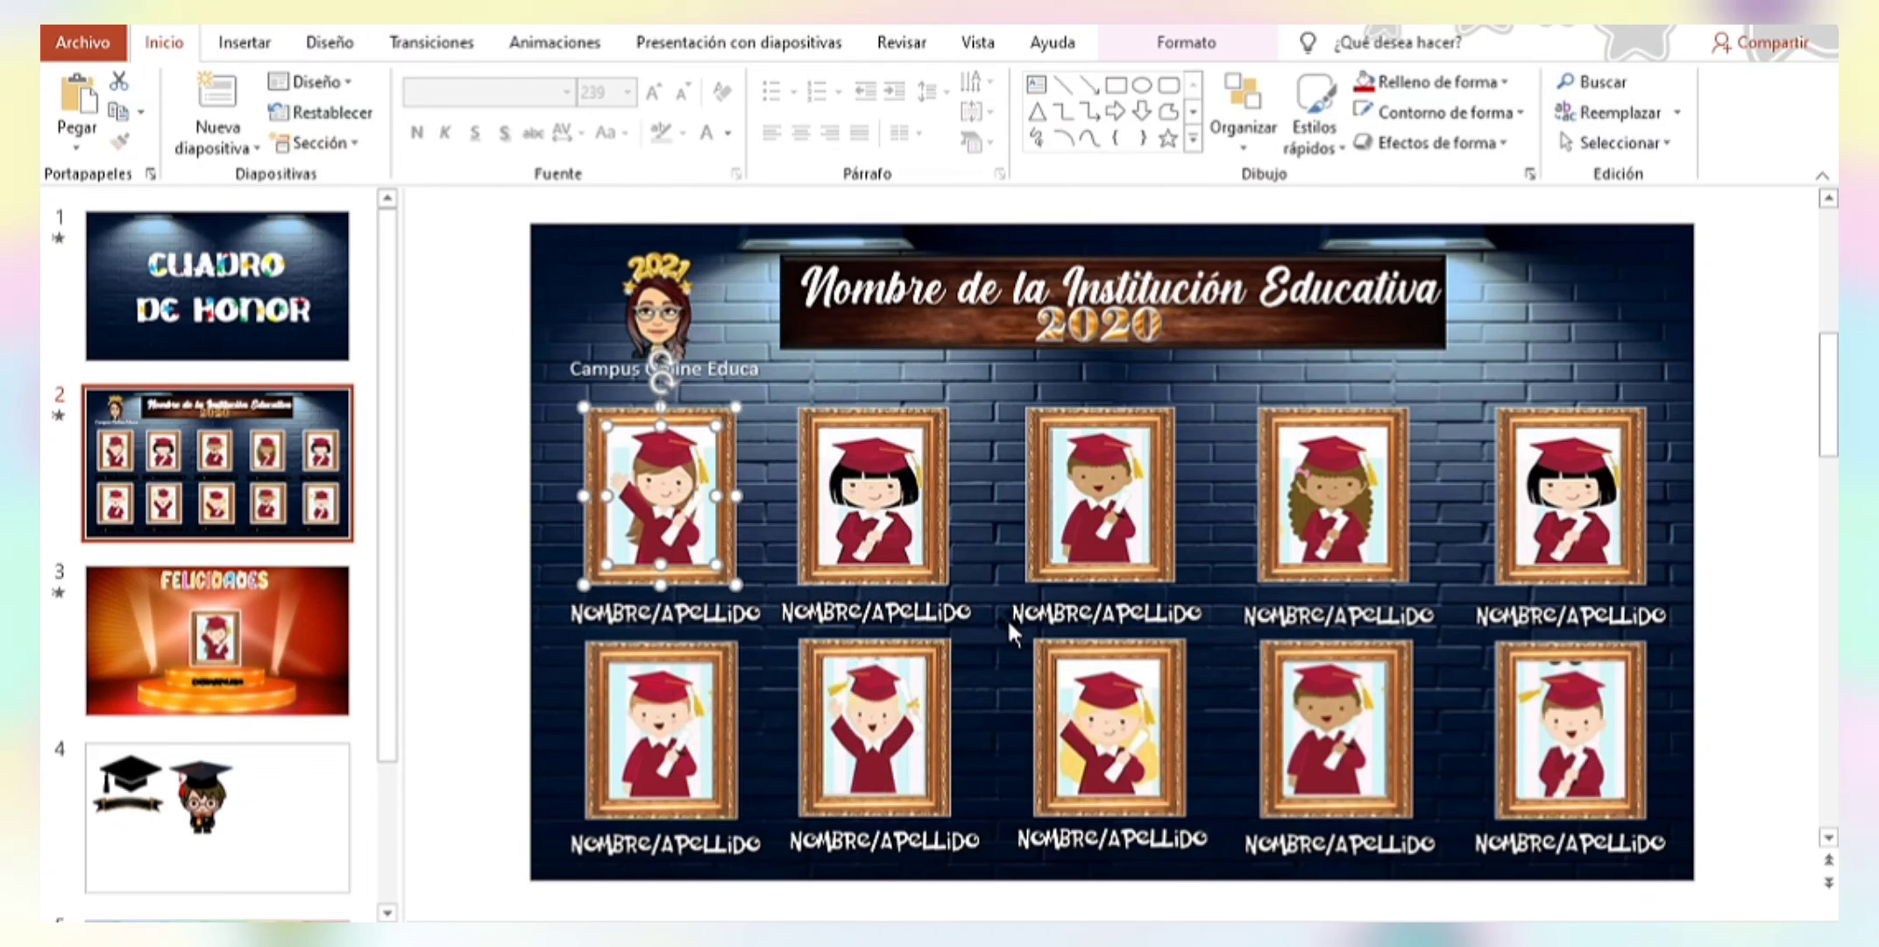
{"action": "left_click", "coordinate": [519, 457]}
{"action": "left_click_drag", "start_coordinate": [681, 518], "coordinate": [677, 500]}
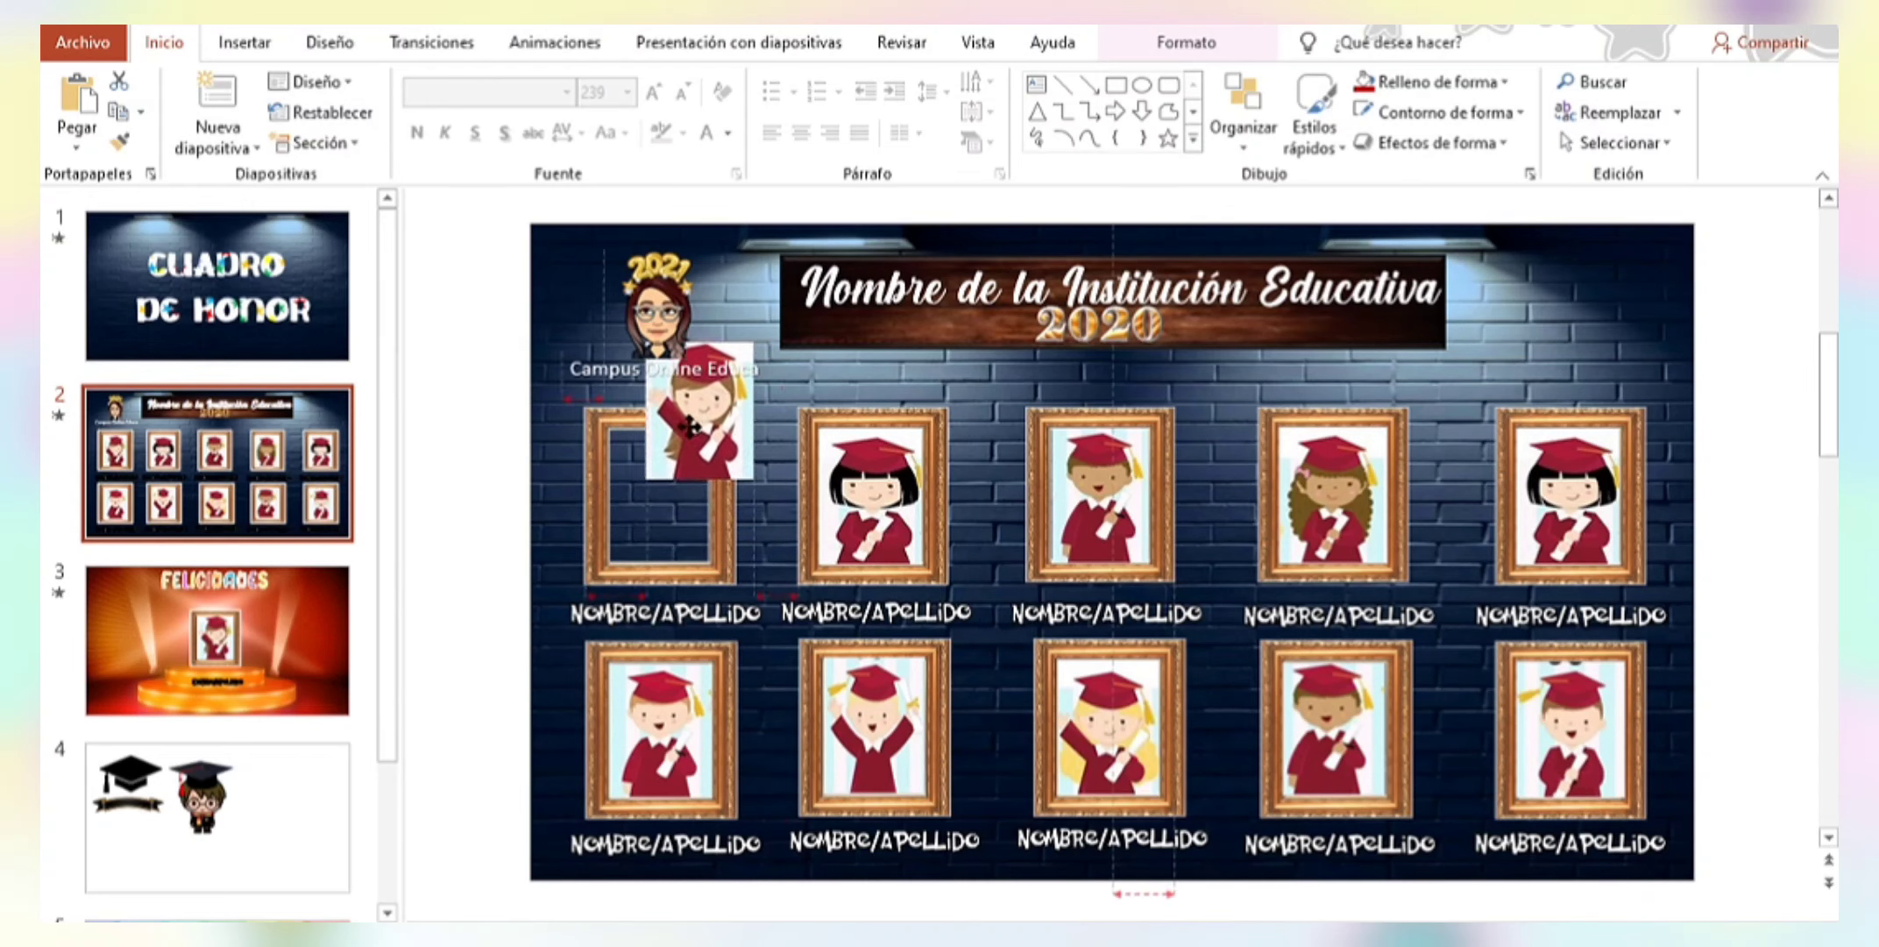
{"action": "left_click", "coordinate": [947, 566]}
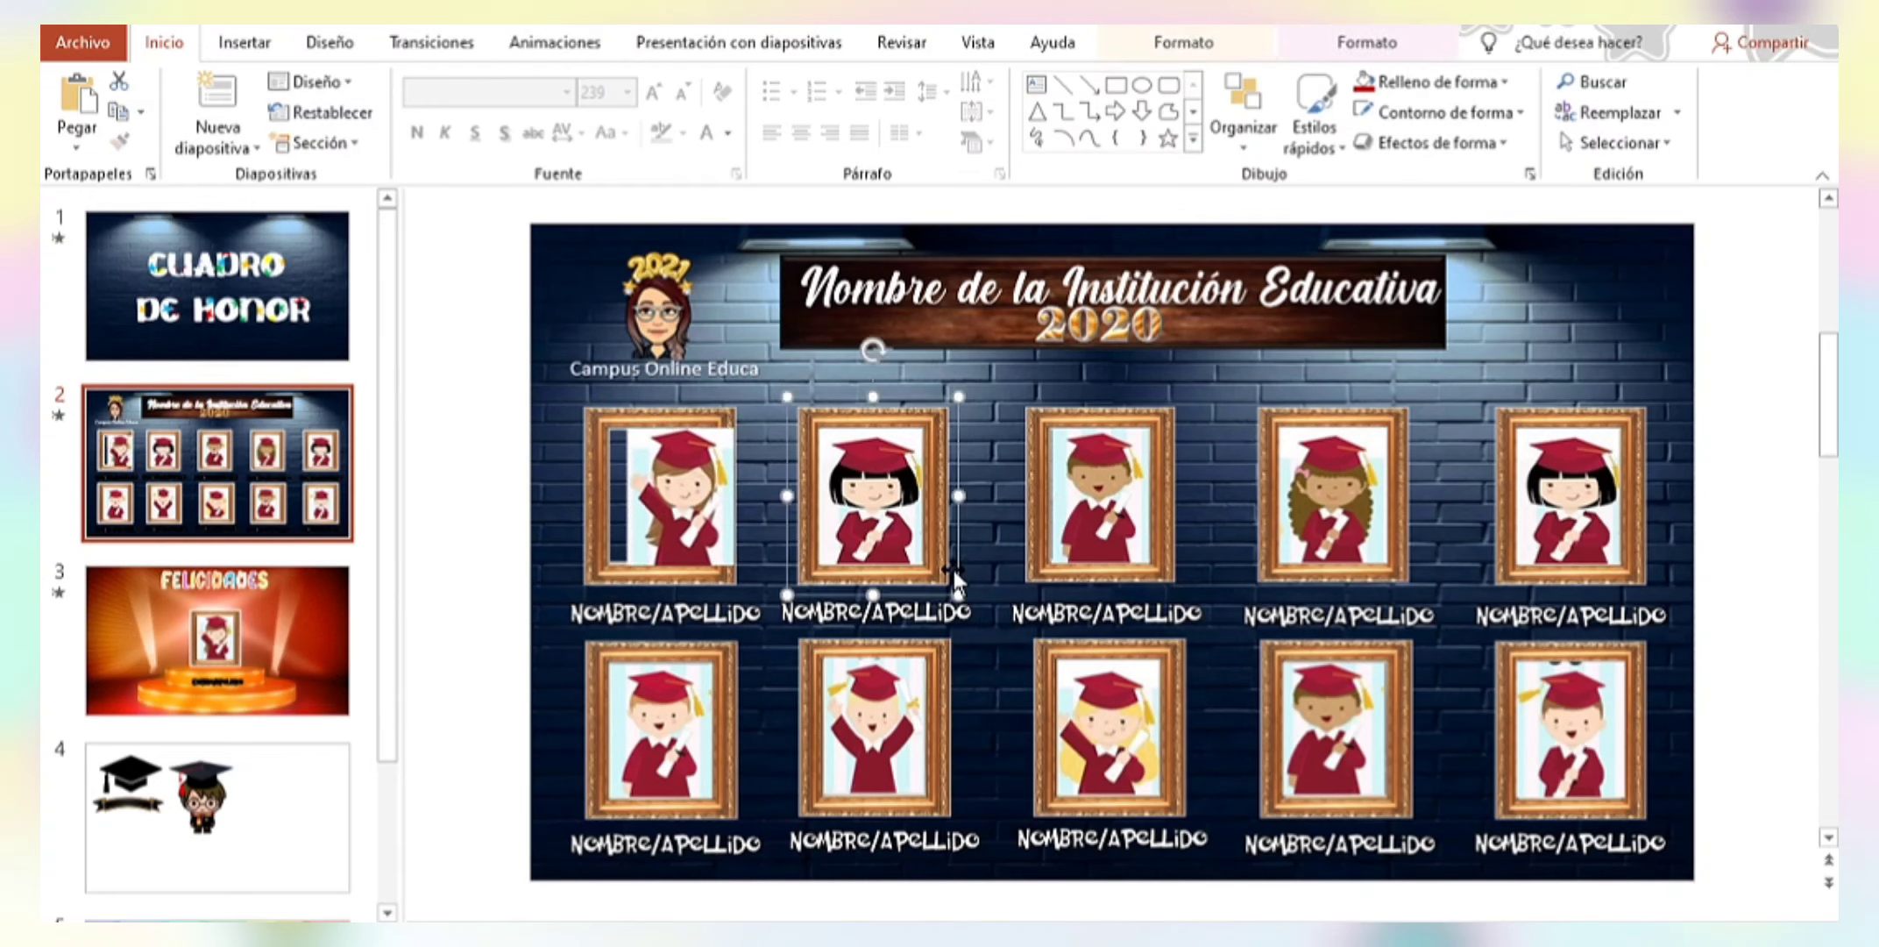
{"action": "left_click_drag", "start_coordinate": [944, 561], "coordinate": [945, 566]}
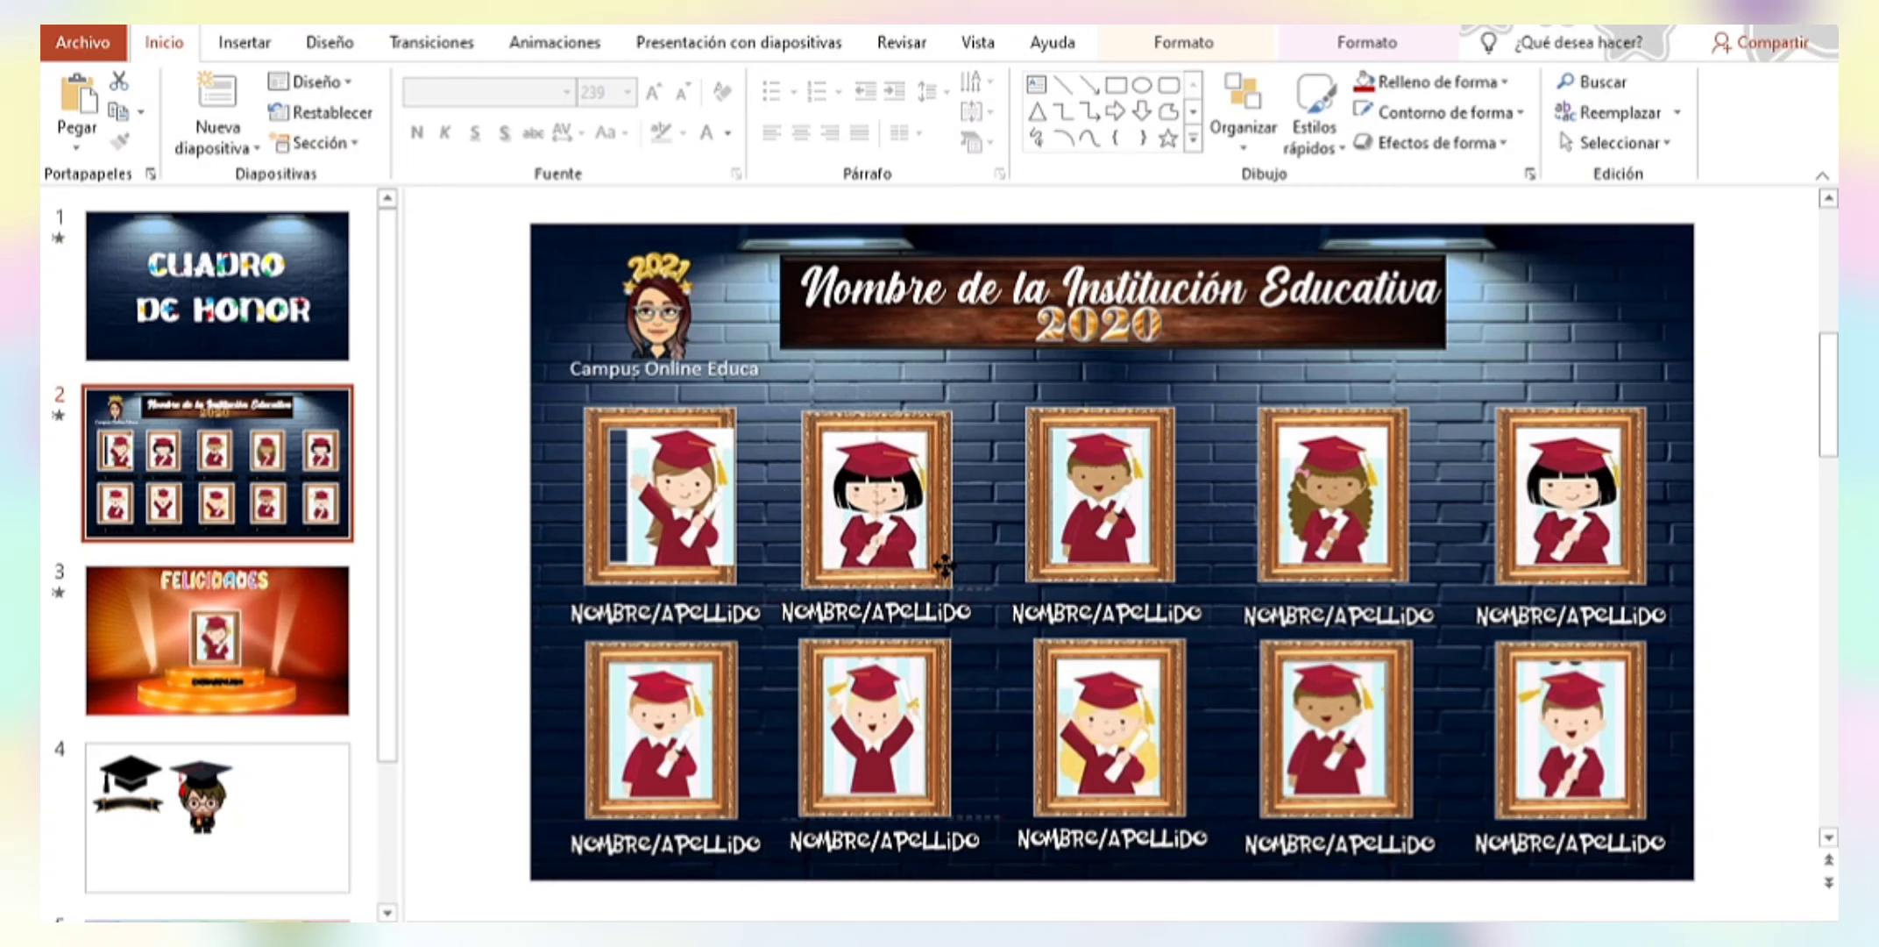
{"action": "mouse_move", "coordinate": [656, 505]}
{"action": "left_mouse_down"}
{"action": "mouse_move", "coordinate": [593, 501]}
{"action": "mouse_move", "coordinate": [656, 522]}
{"action": "left_mouse_up"}
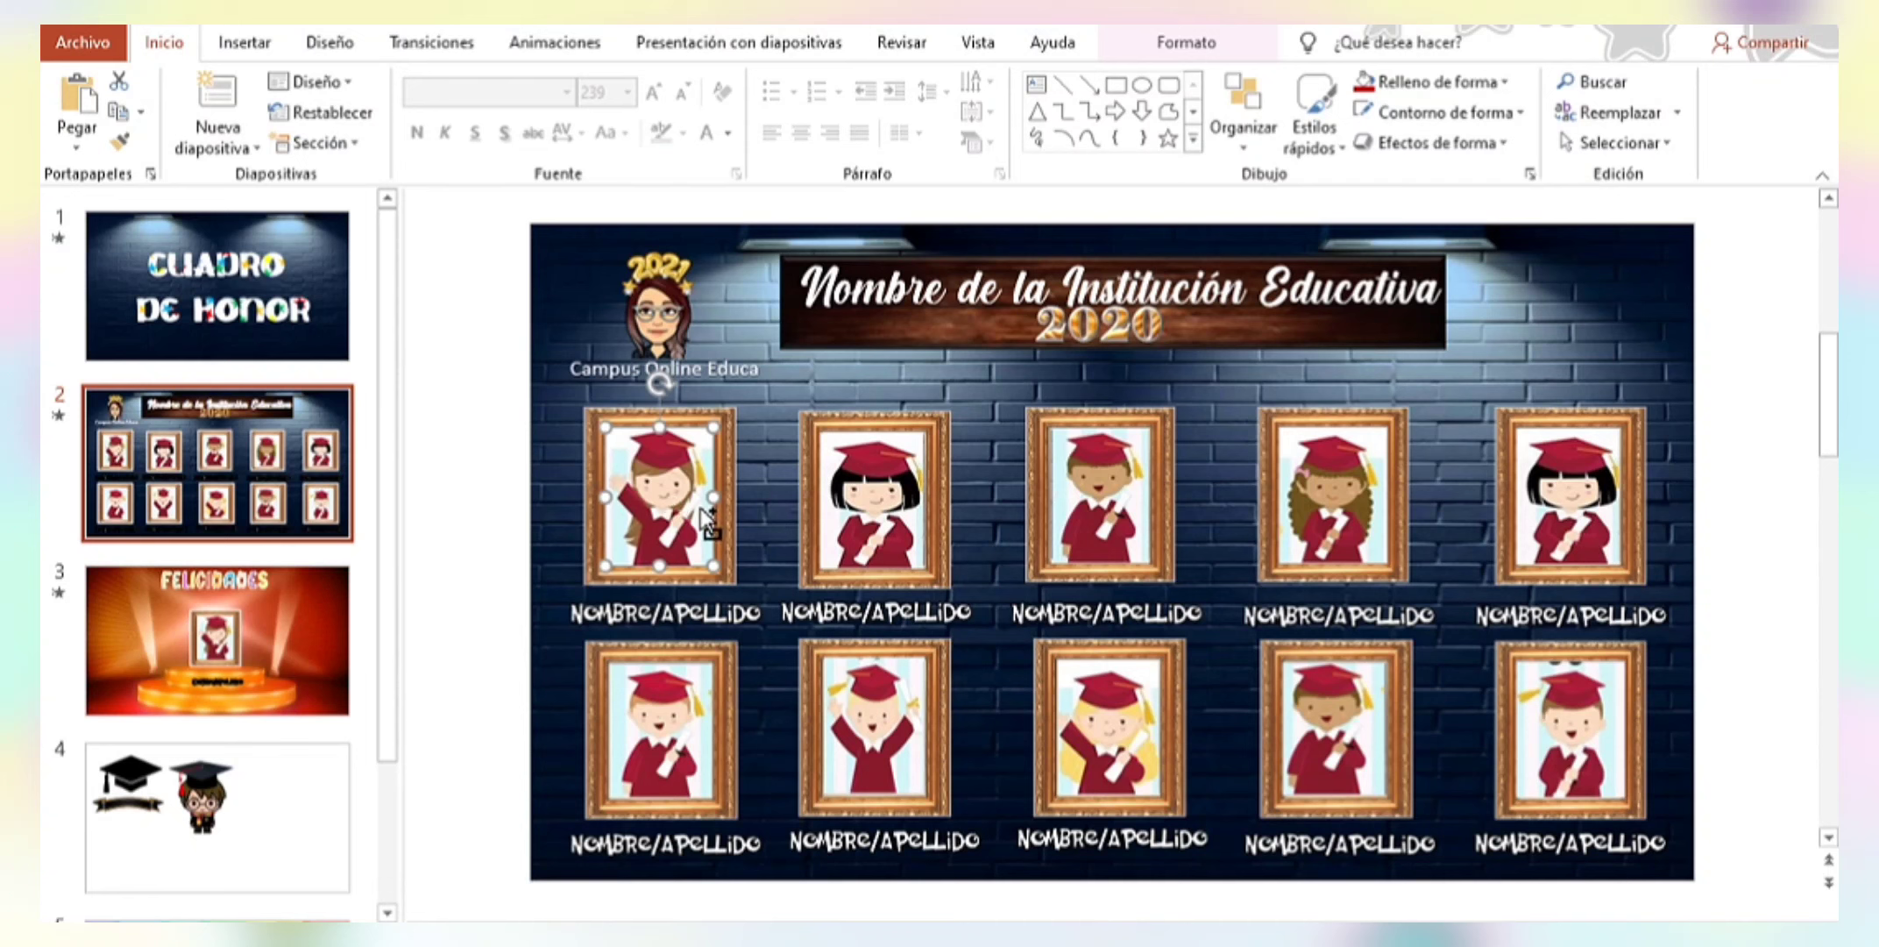
Regroup the first portrait with its gold frame, nudge it into place, and play the show from slide 2.
{"action": "left_click", "coordinate": [730, 513], "text": "shift"}
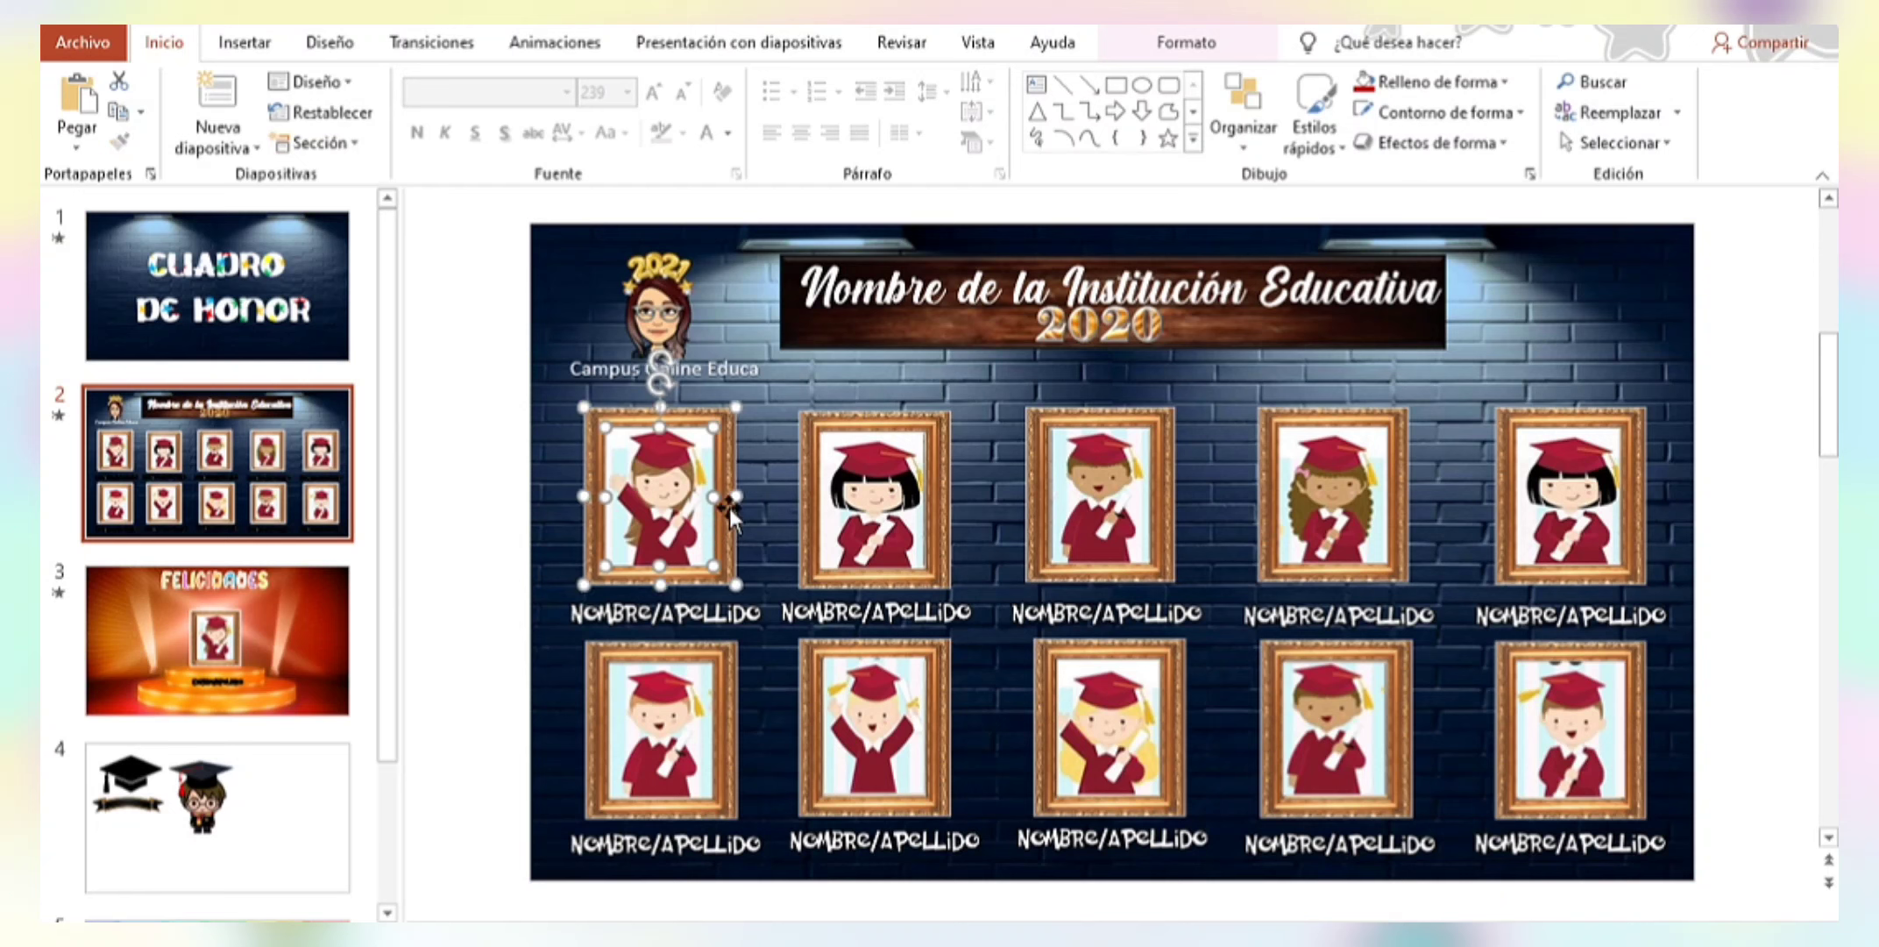
{"action": "right_click", "coordinate": [694, 508]}
{"action": "mouse_move", "coordinate": [811, 659]}
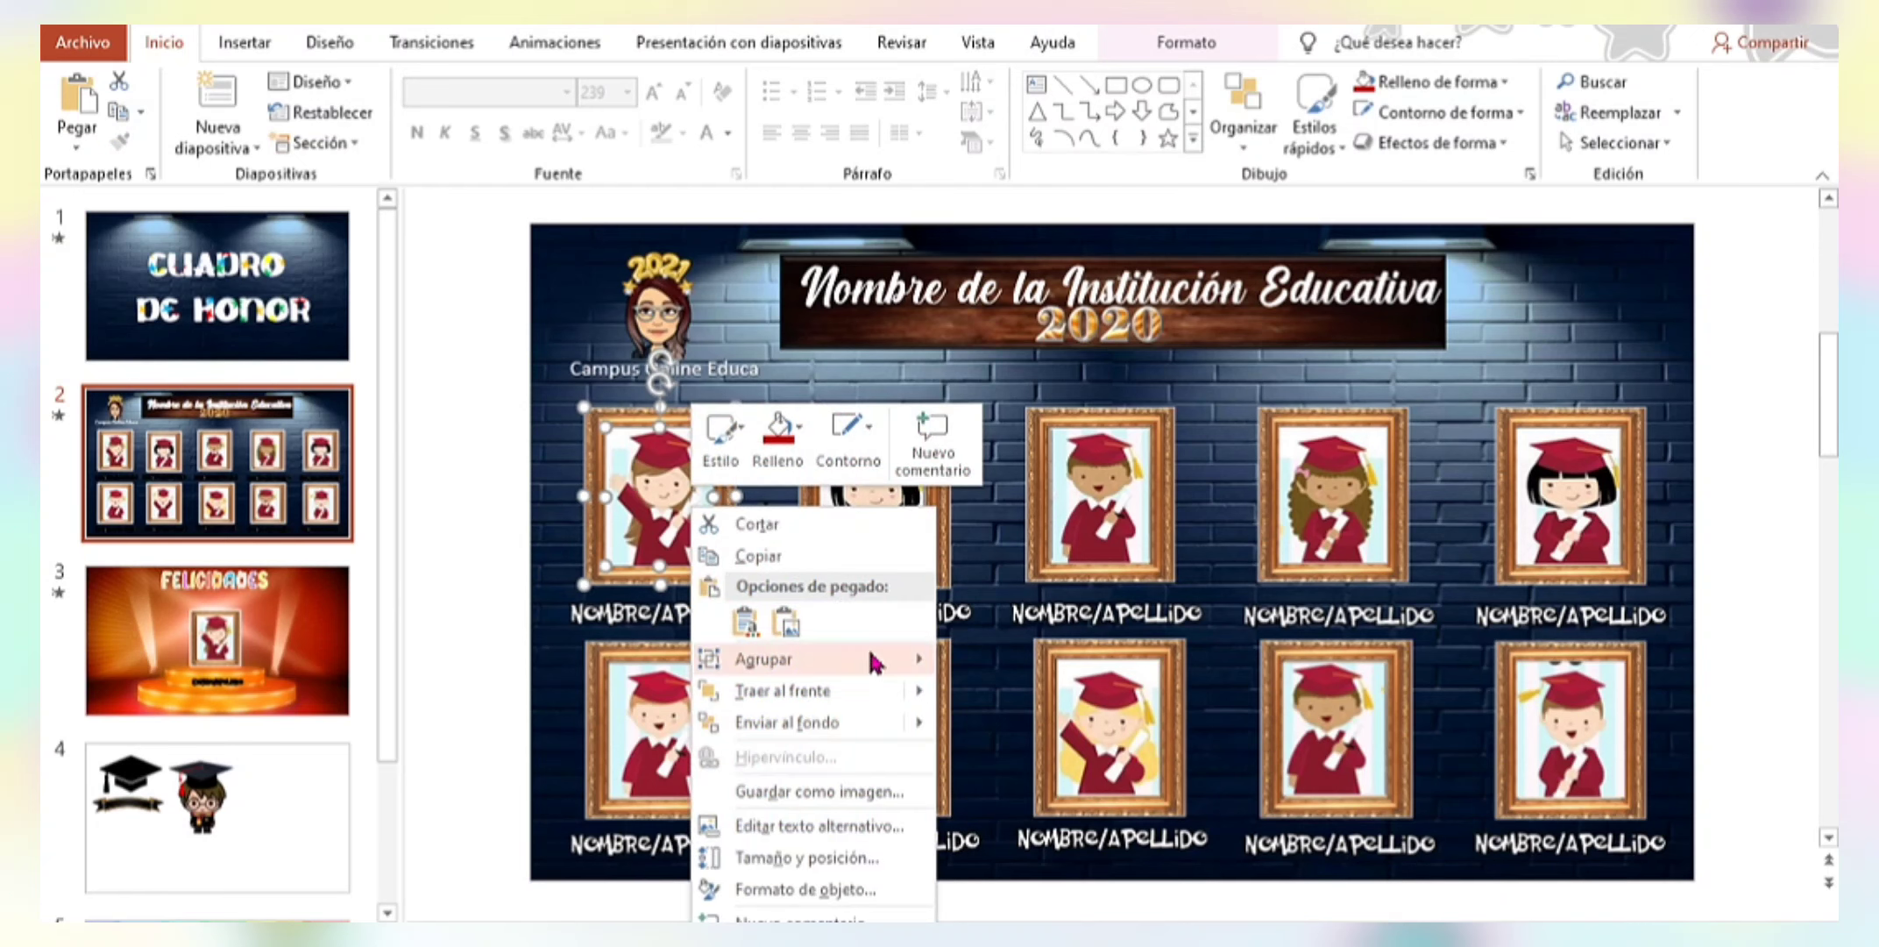
{"action": "left_click", "coordinate": [998, 671]}
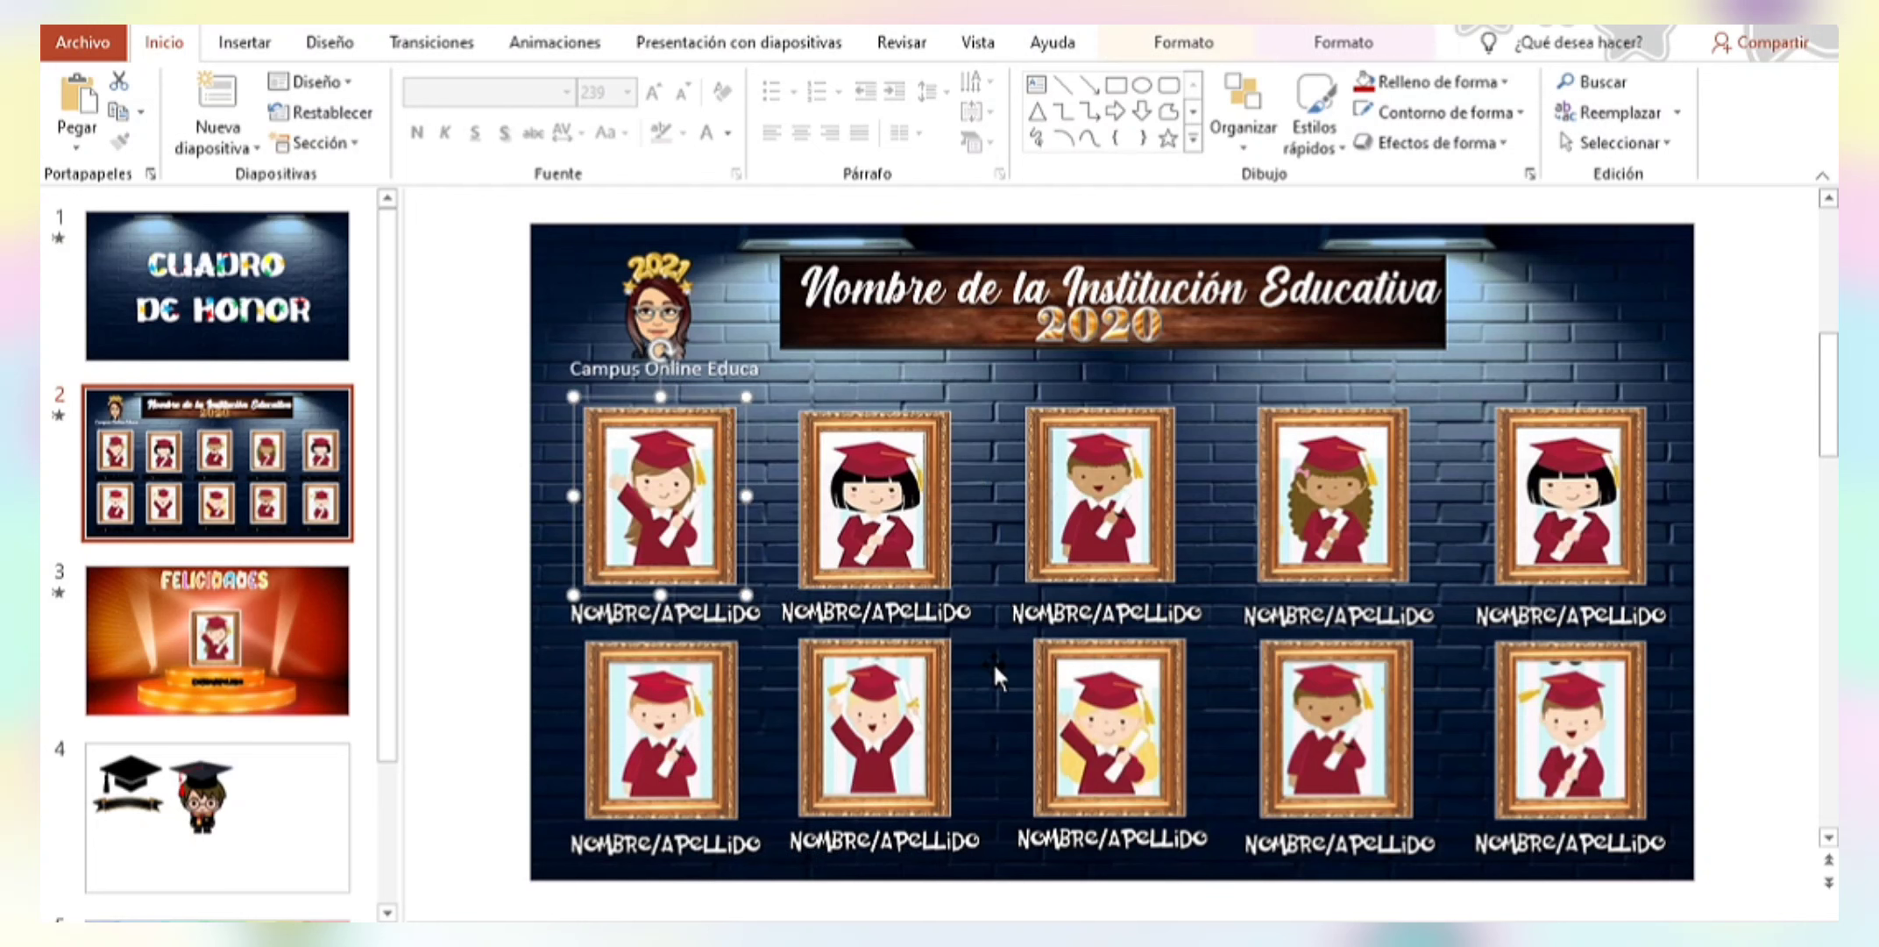
{"action": "left_click", "coordinate": [474, 503]}
{"action": "left_click_drag", "start_coordinate": [686, 508], "coordinate": [733, 507]}
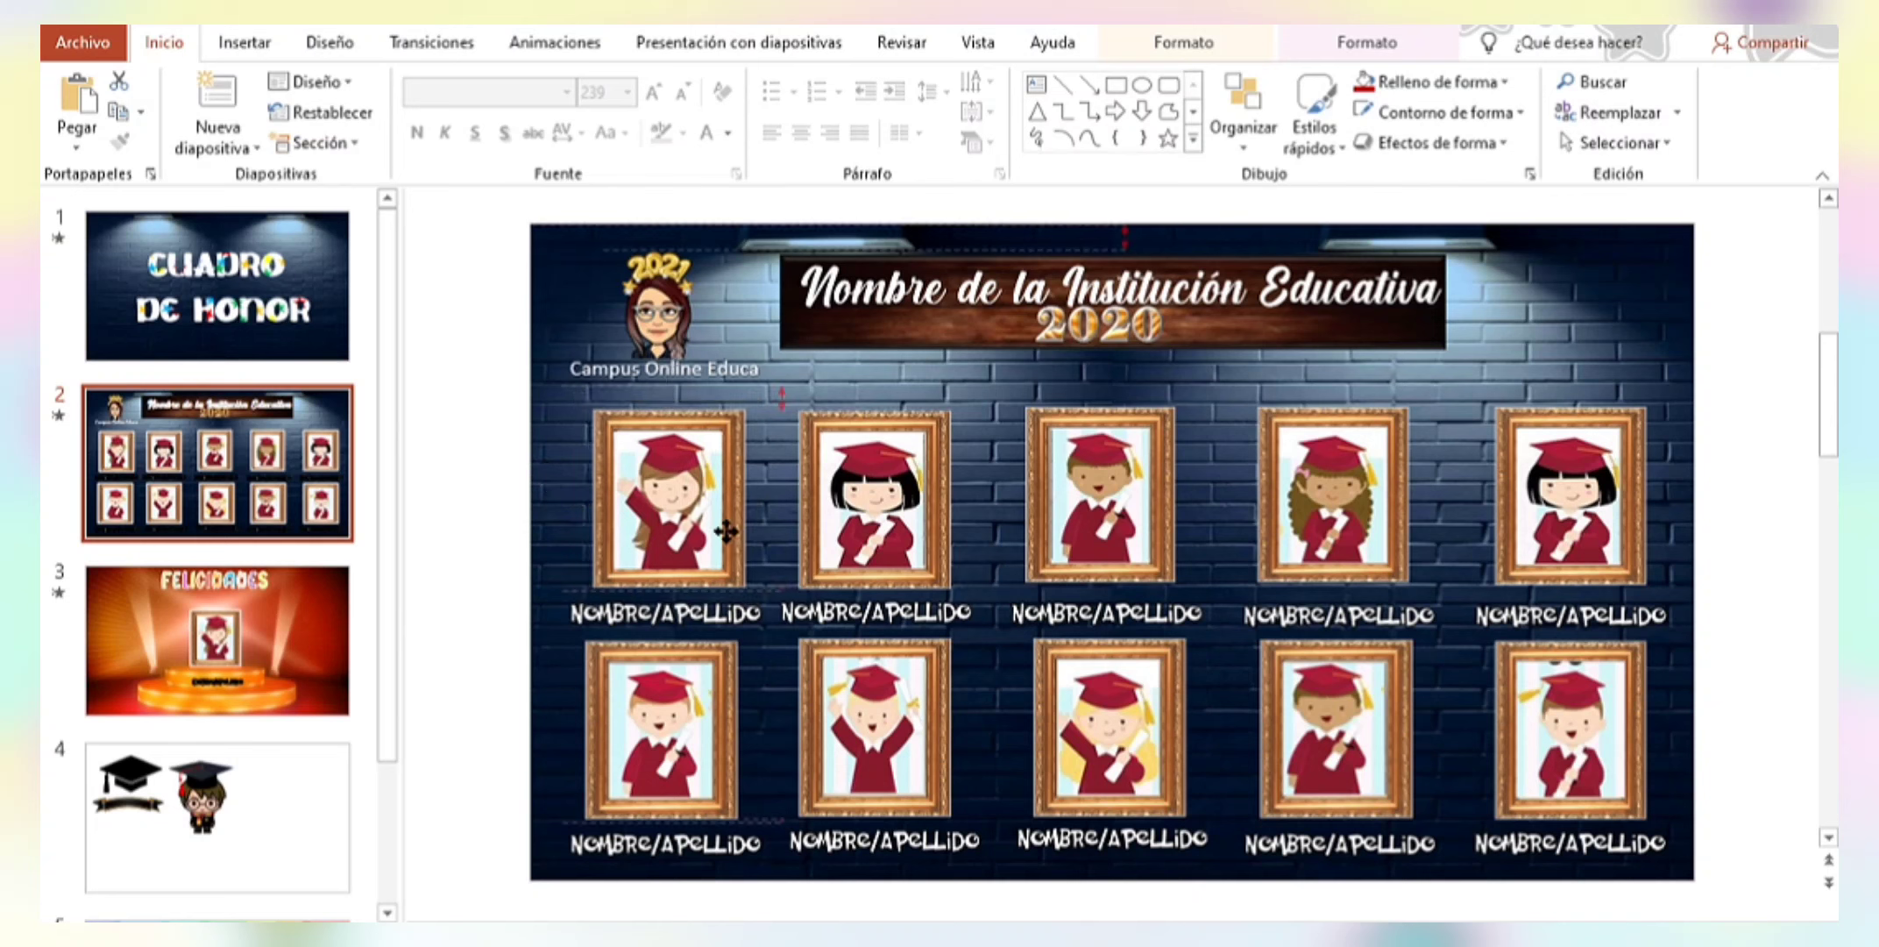
{"action": "left_click_drag", "start_coordinate": [726, 530], "coordinate": [715, 531]}
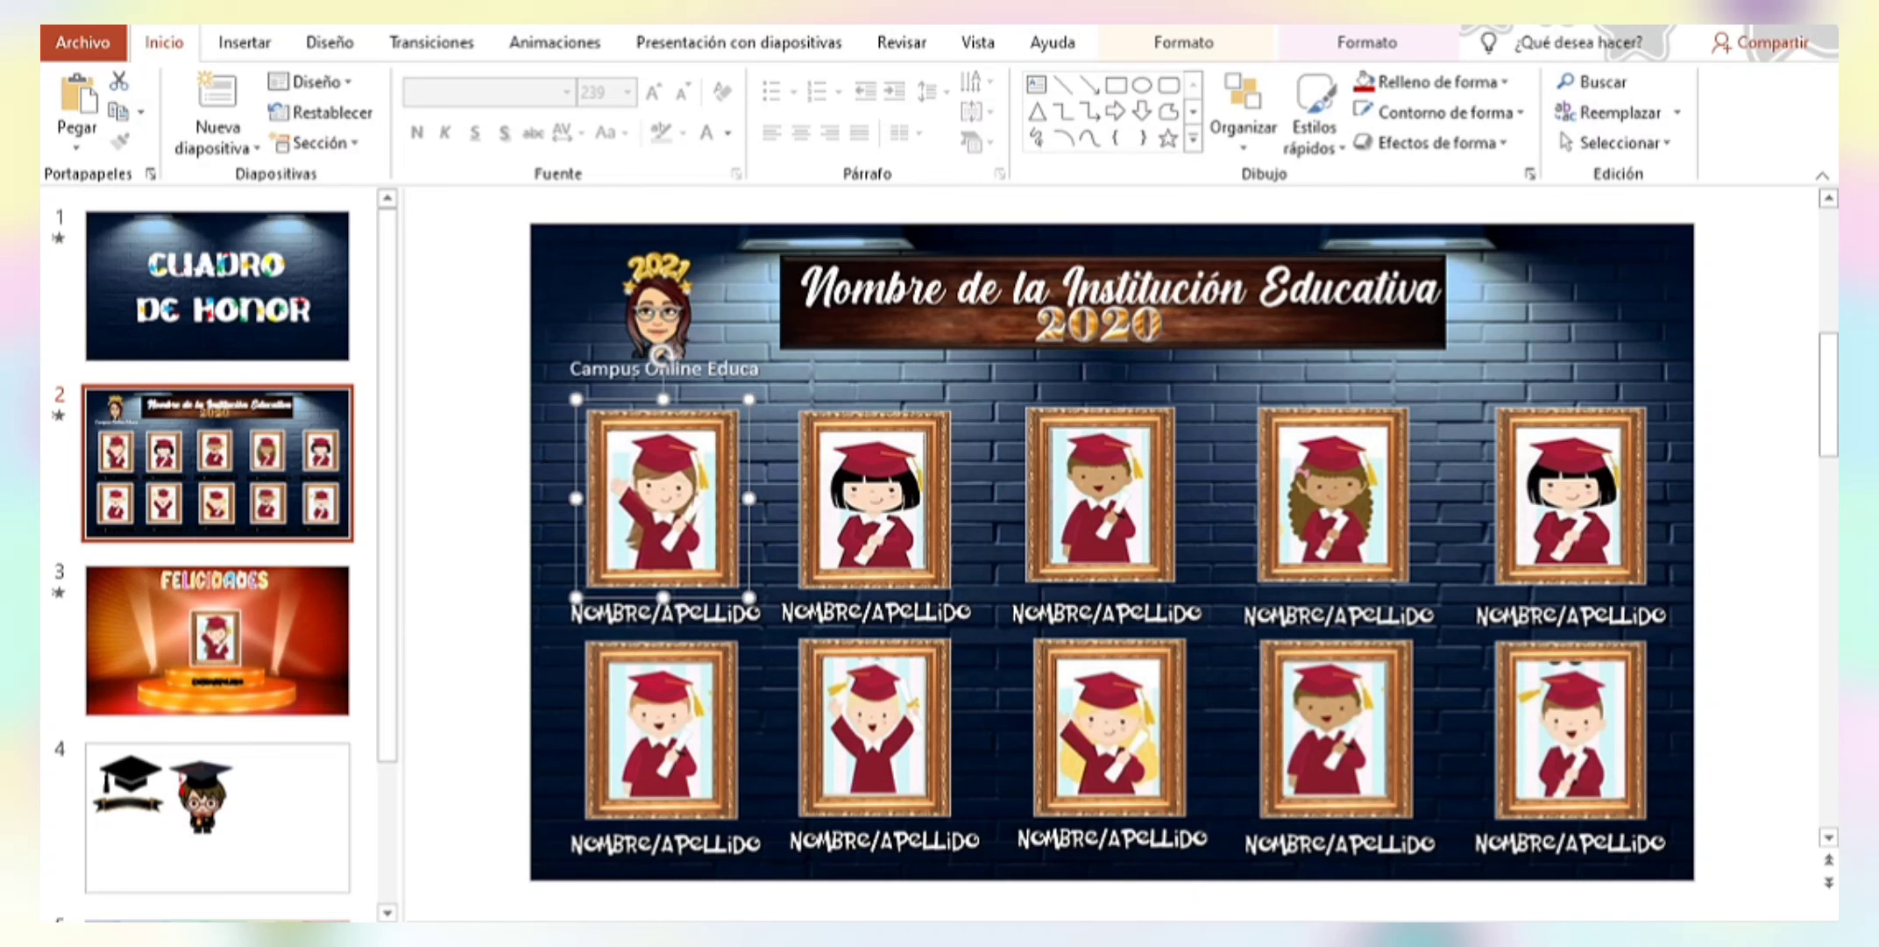
{"action": "key", "text": "shift+F5"}
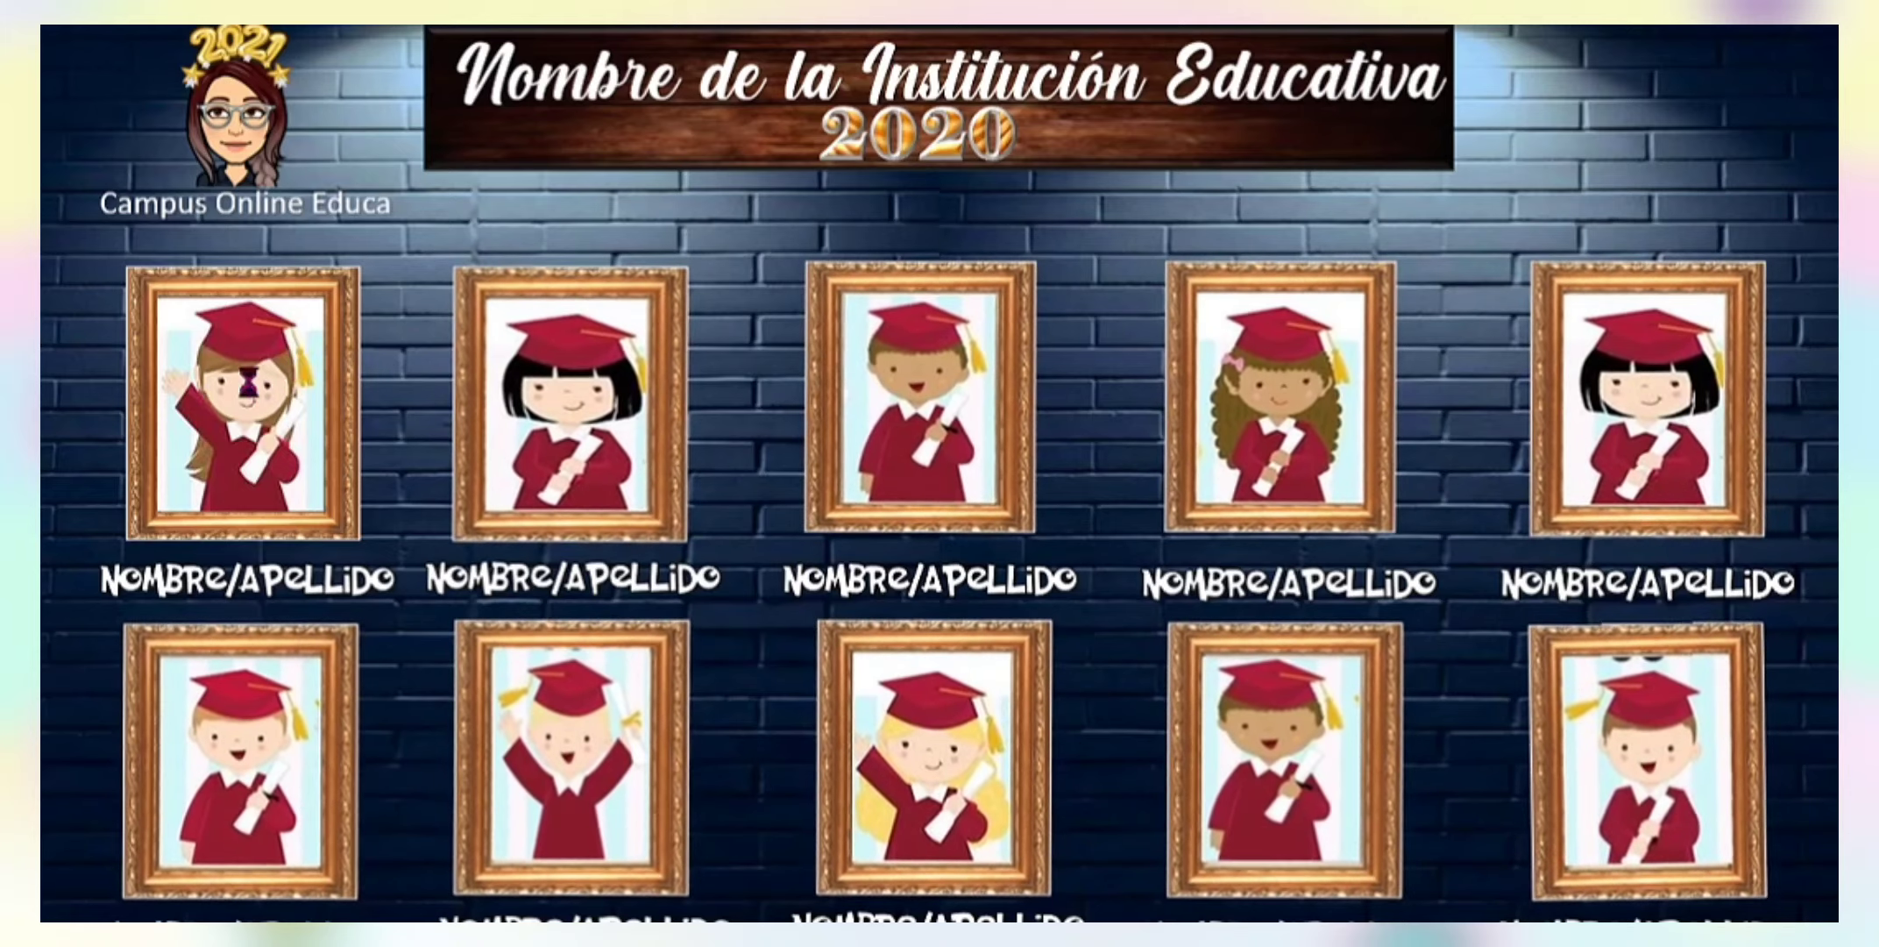
Follow the first graduate's link to the Felicidades slide, end the show, and reselect the portrait on slide 2.
{"action": "left_click", "coordinate": [252, 396]}
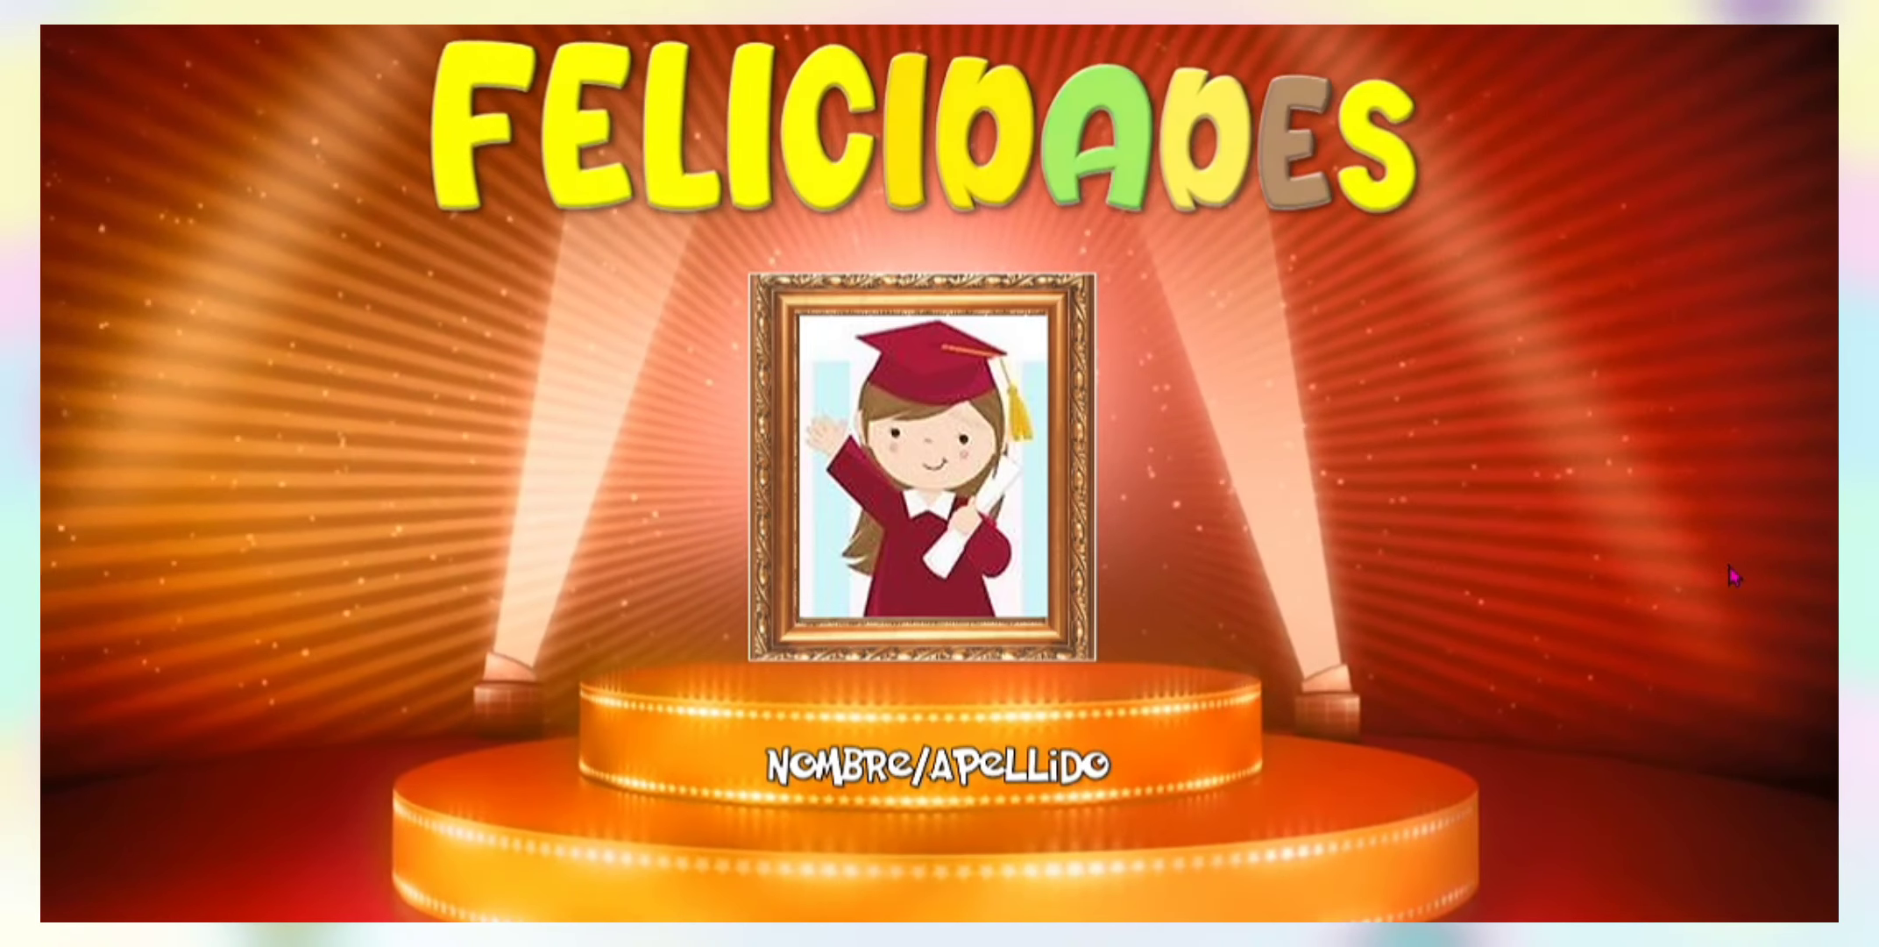
{"action": "right_click", "coordinate": [1726, 564]}
{"action": "left_click", "coordinate": [1610, 549]}
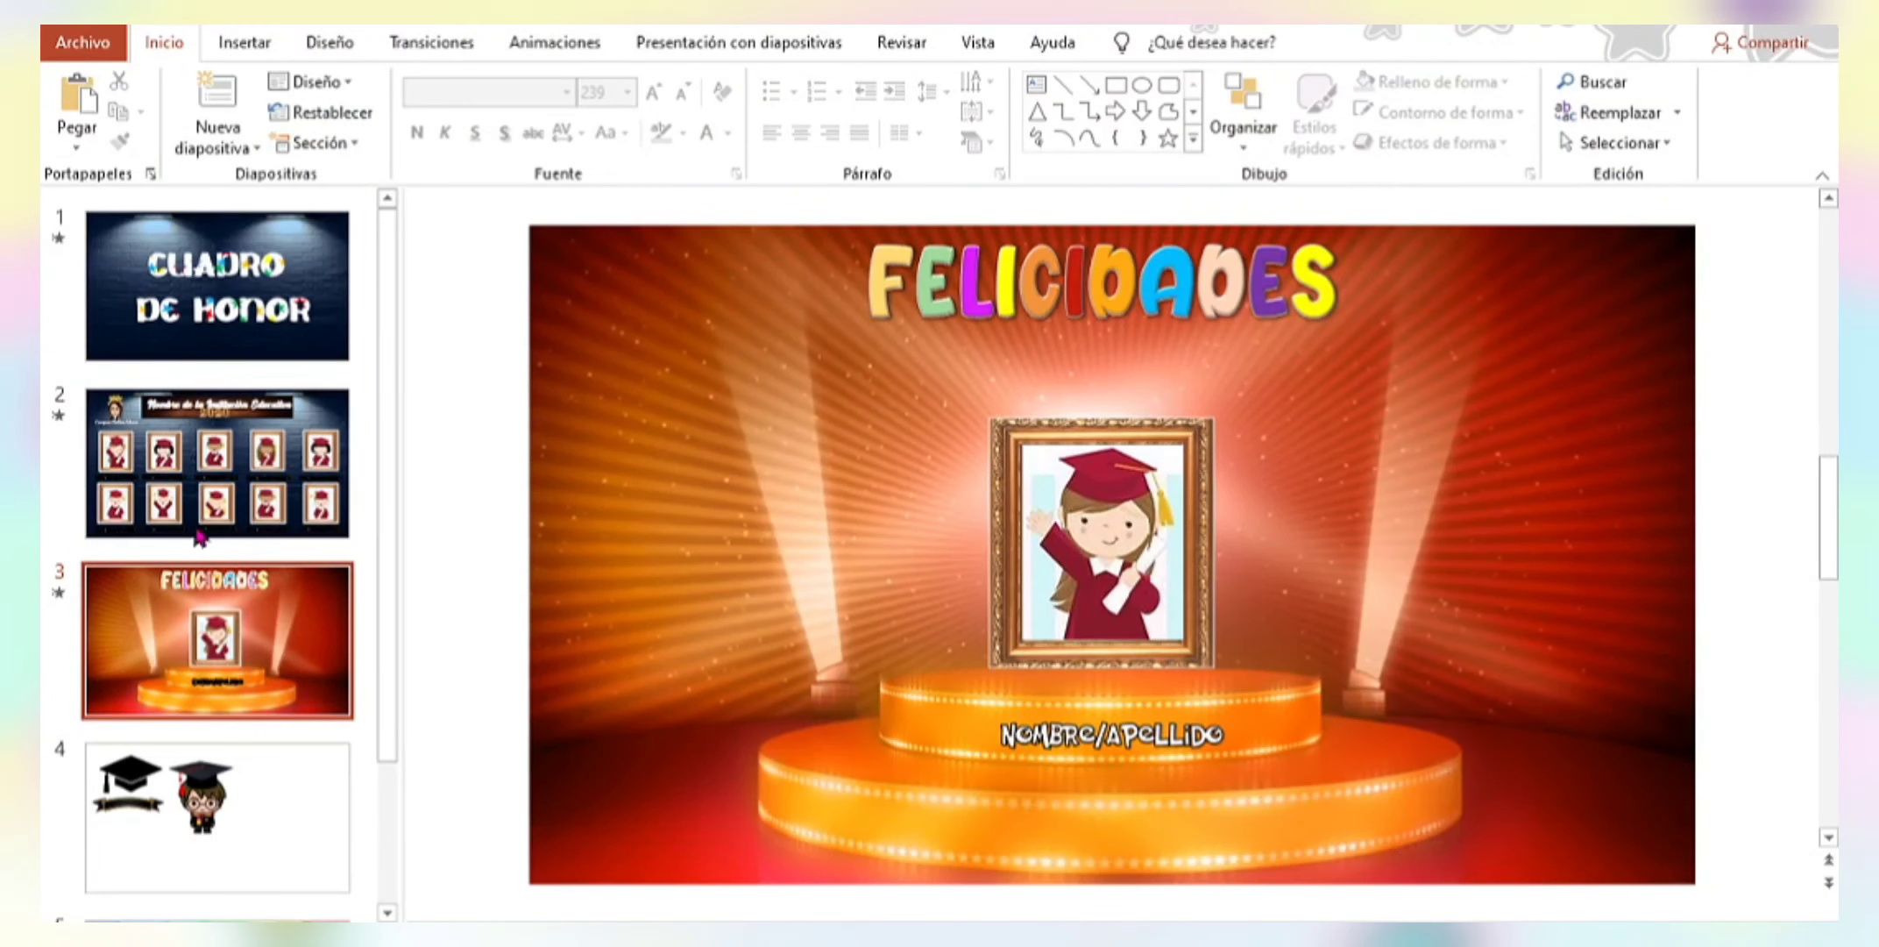
{"action": "left_click", "coordinate": [201, 479]}
{"action": "left_click", "coordinate": [668, 507]}
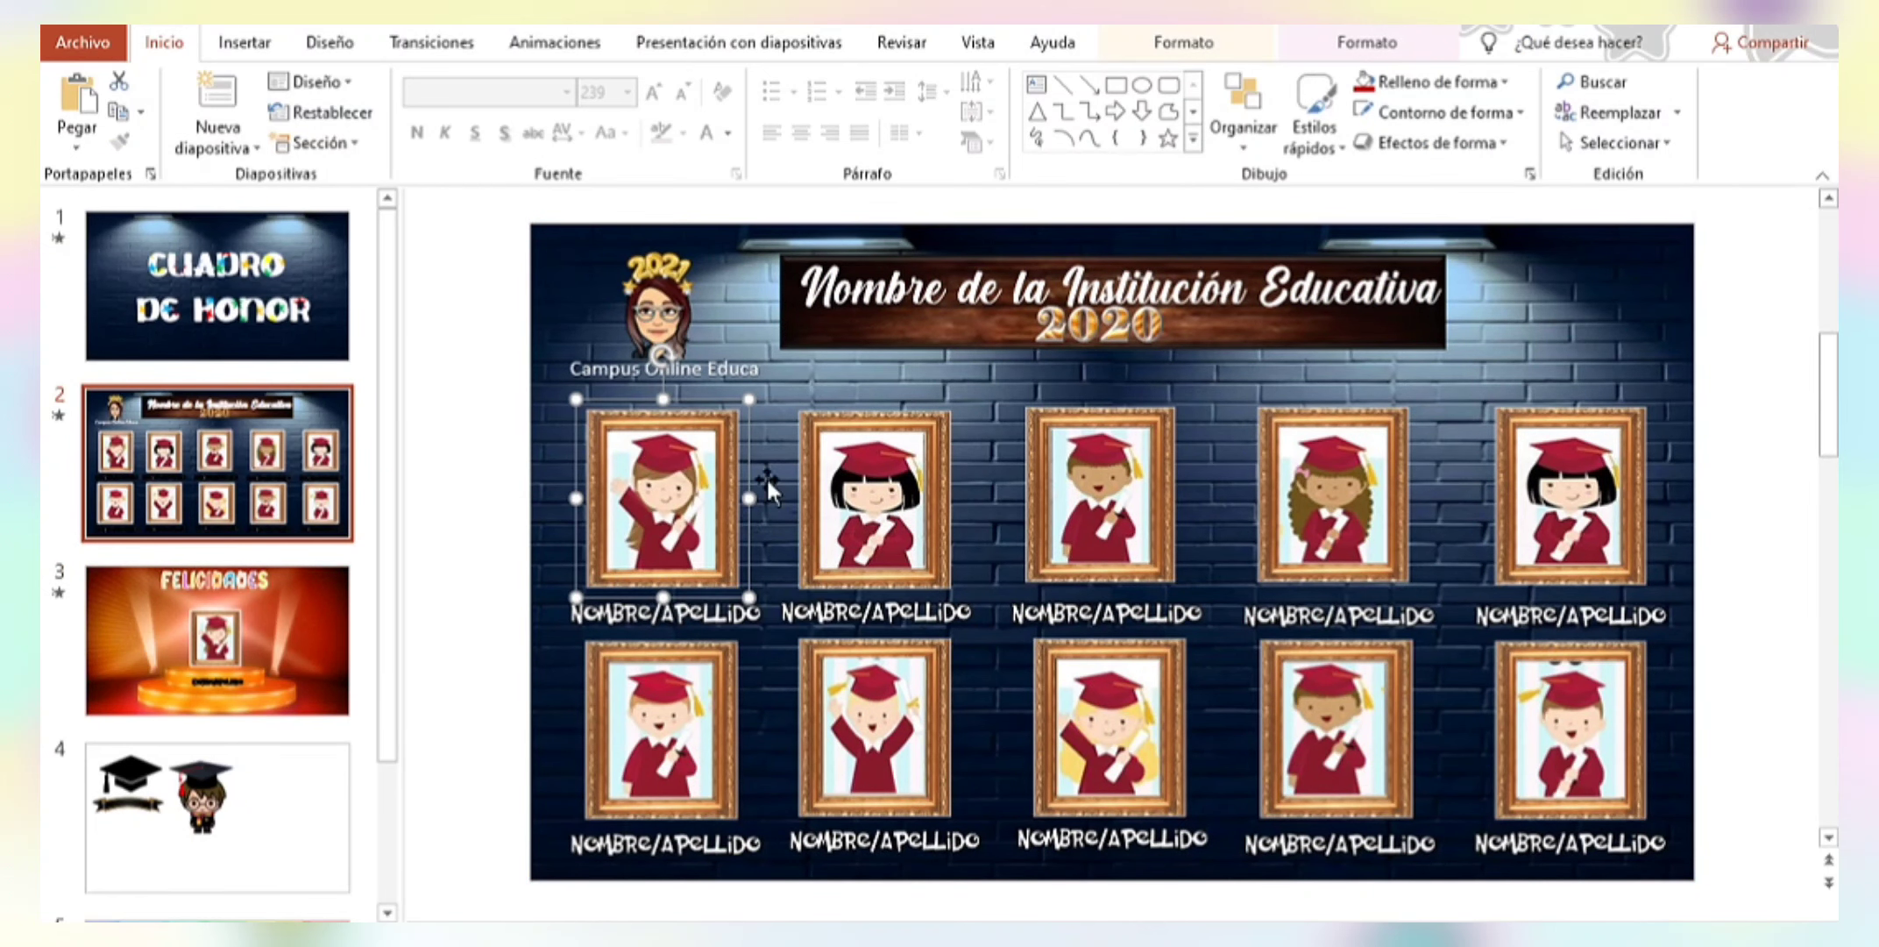
Apply the Tambalear emphasis effect to the first portrait, starting Con la anterior.
{"action": "left_click", "coordinate": [562, 54]}
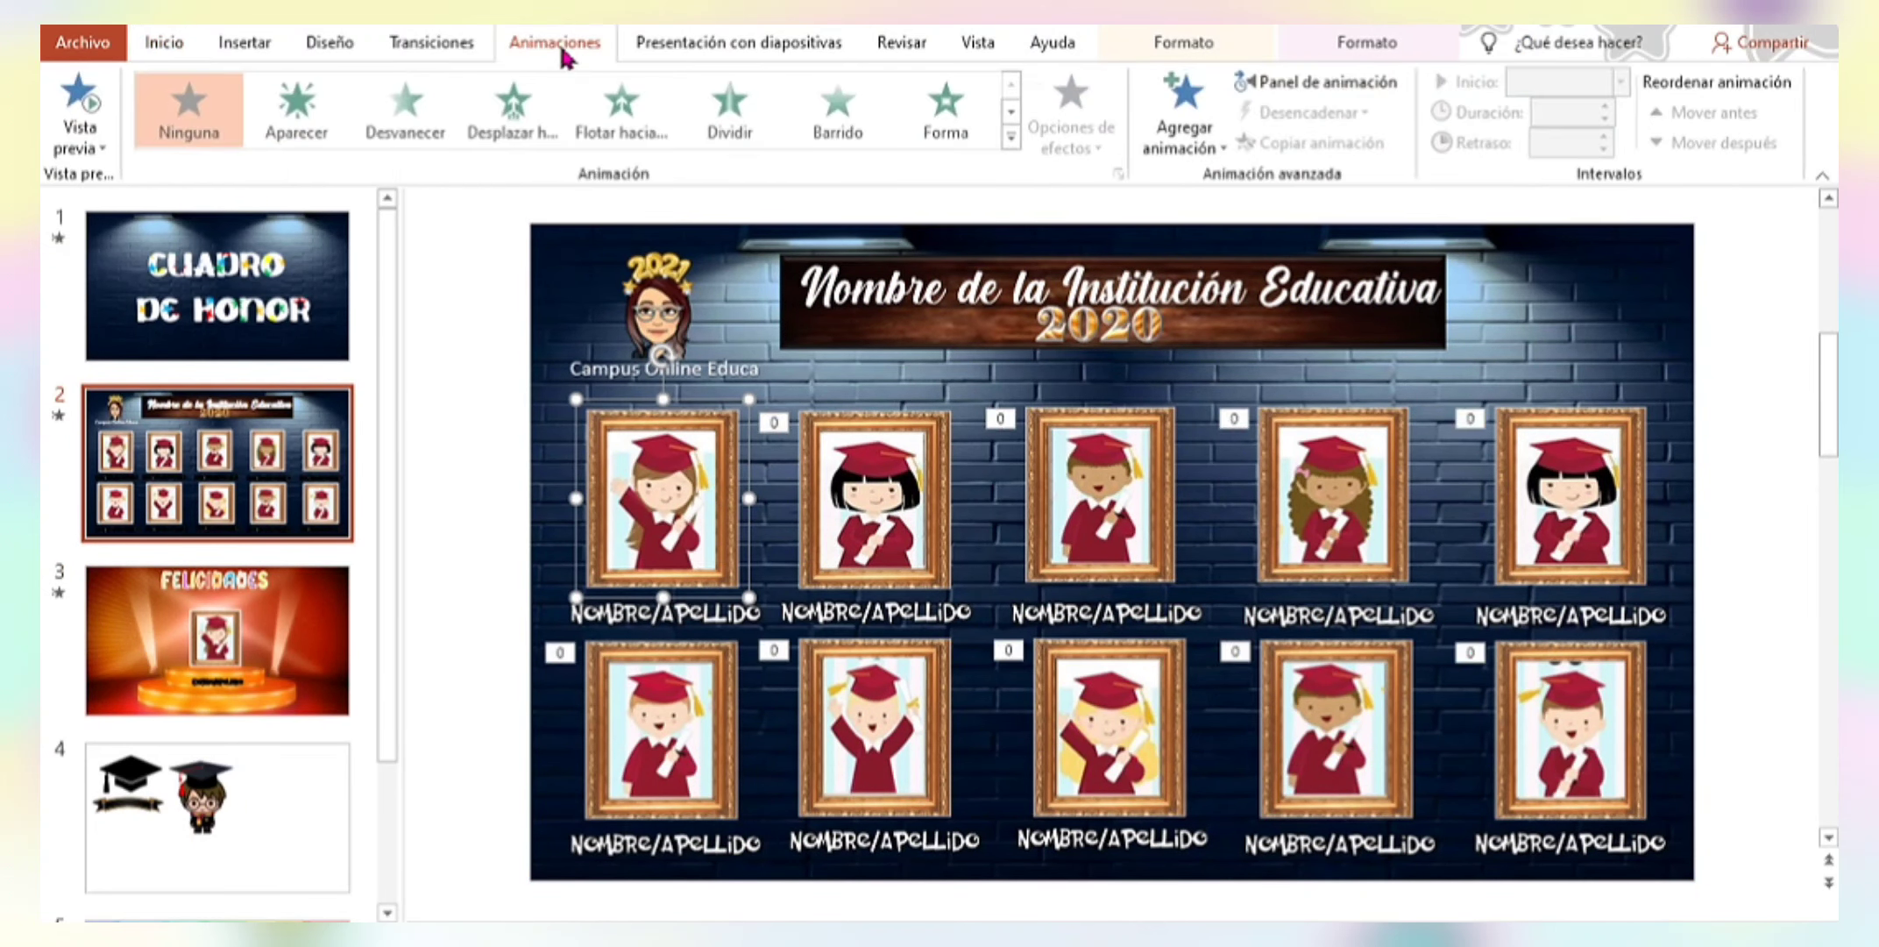
{"action": "left_click", "coordinate": [1021, 142]}
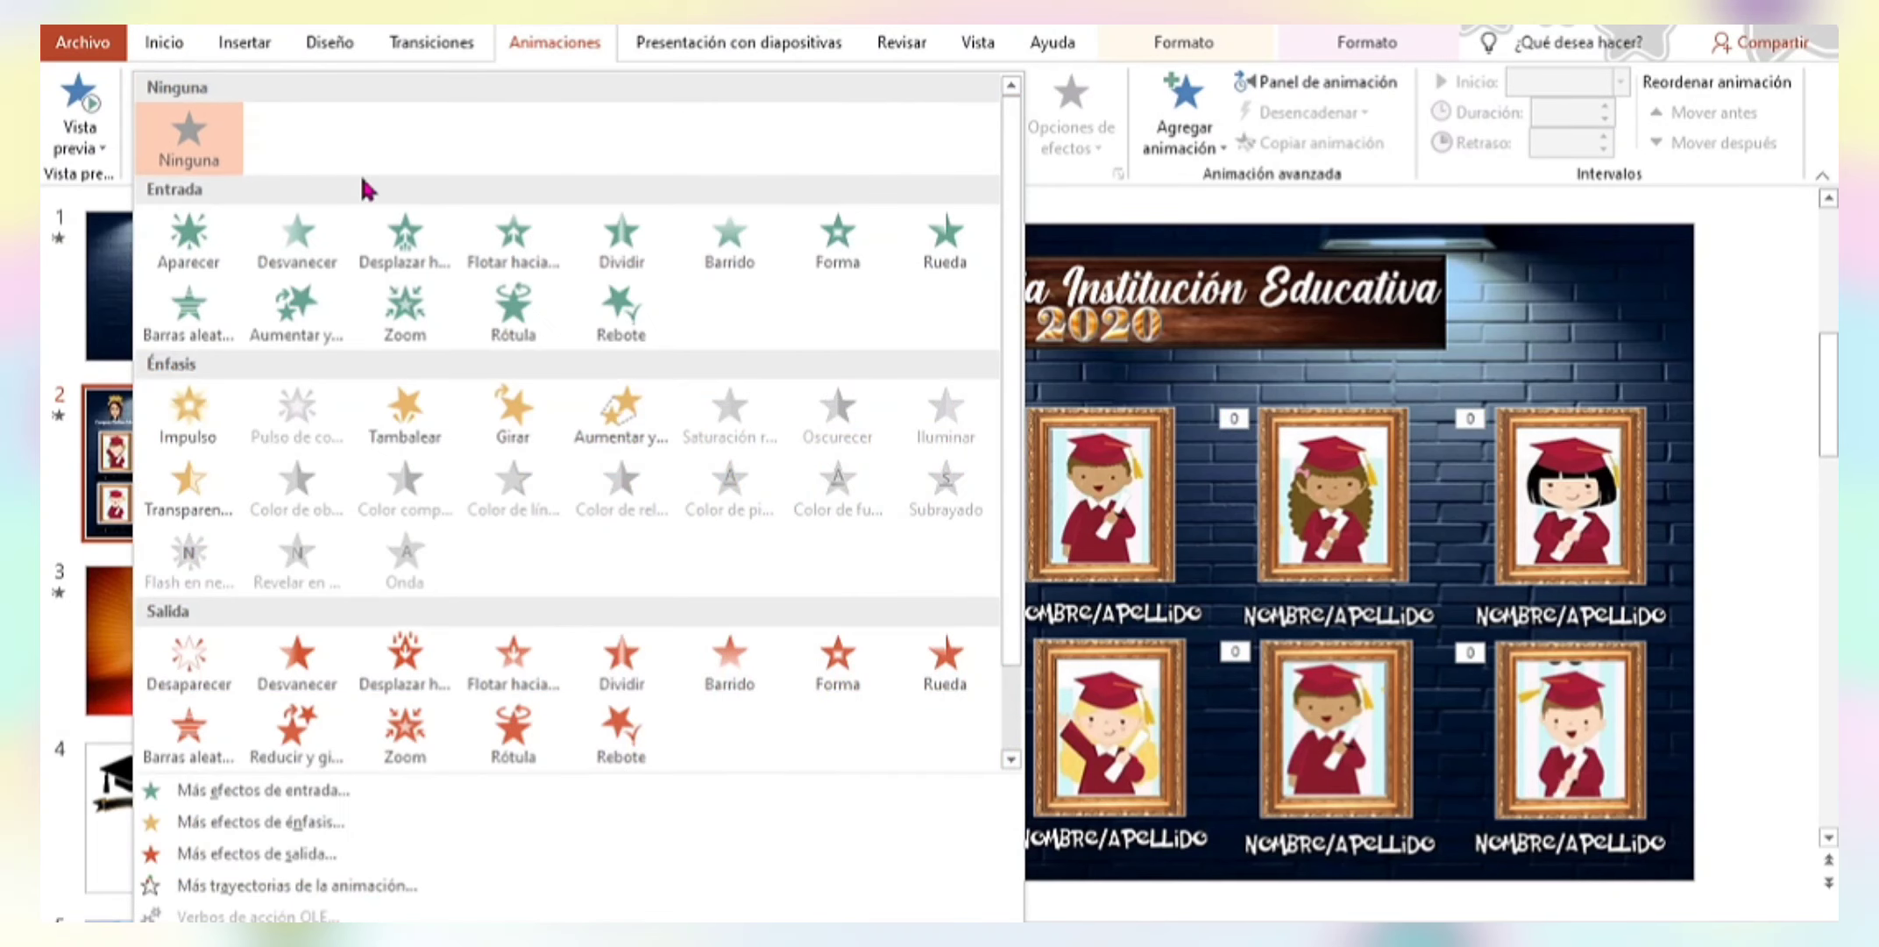
{"action": "left_click", "coordinate": [405, 416]}
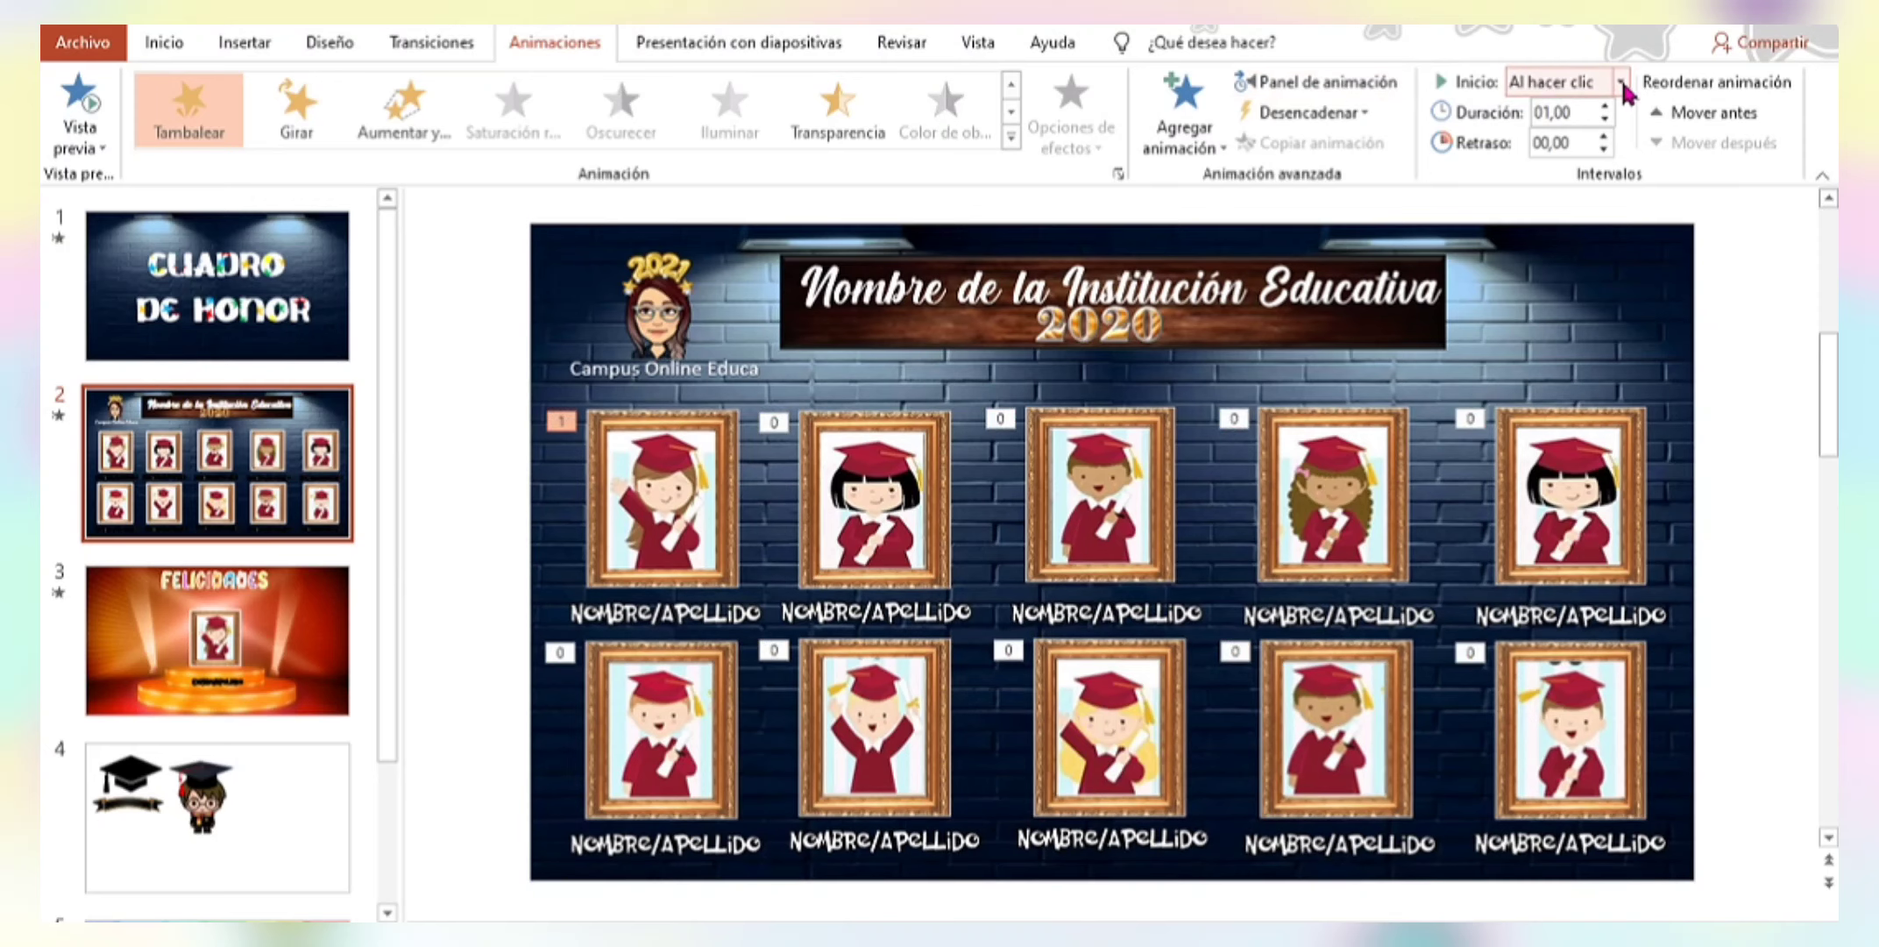
{"action": "left_click", "coordinate": [1621, 80]}
{"action": "left_click", "coordinate": [1601, 130]}
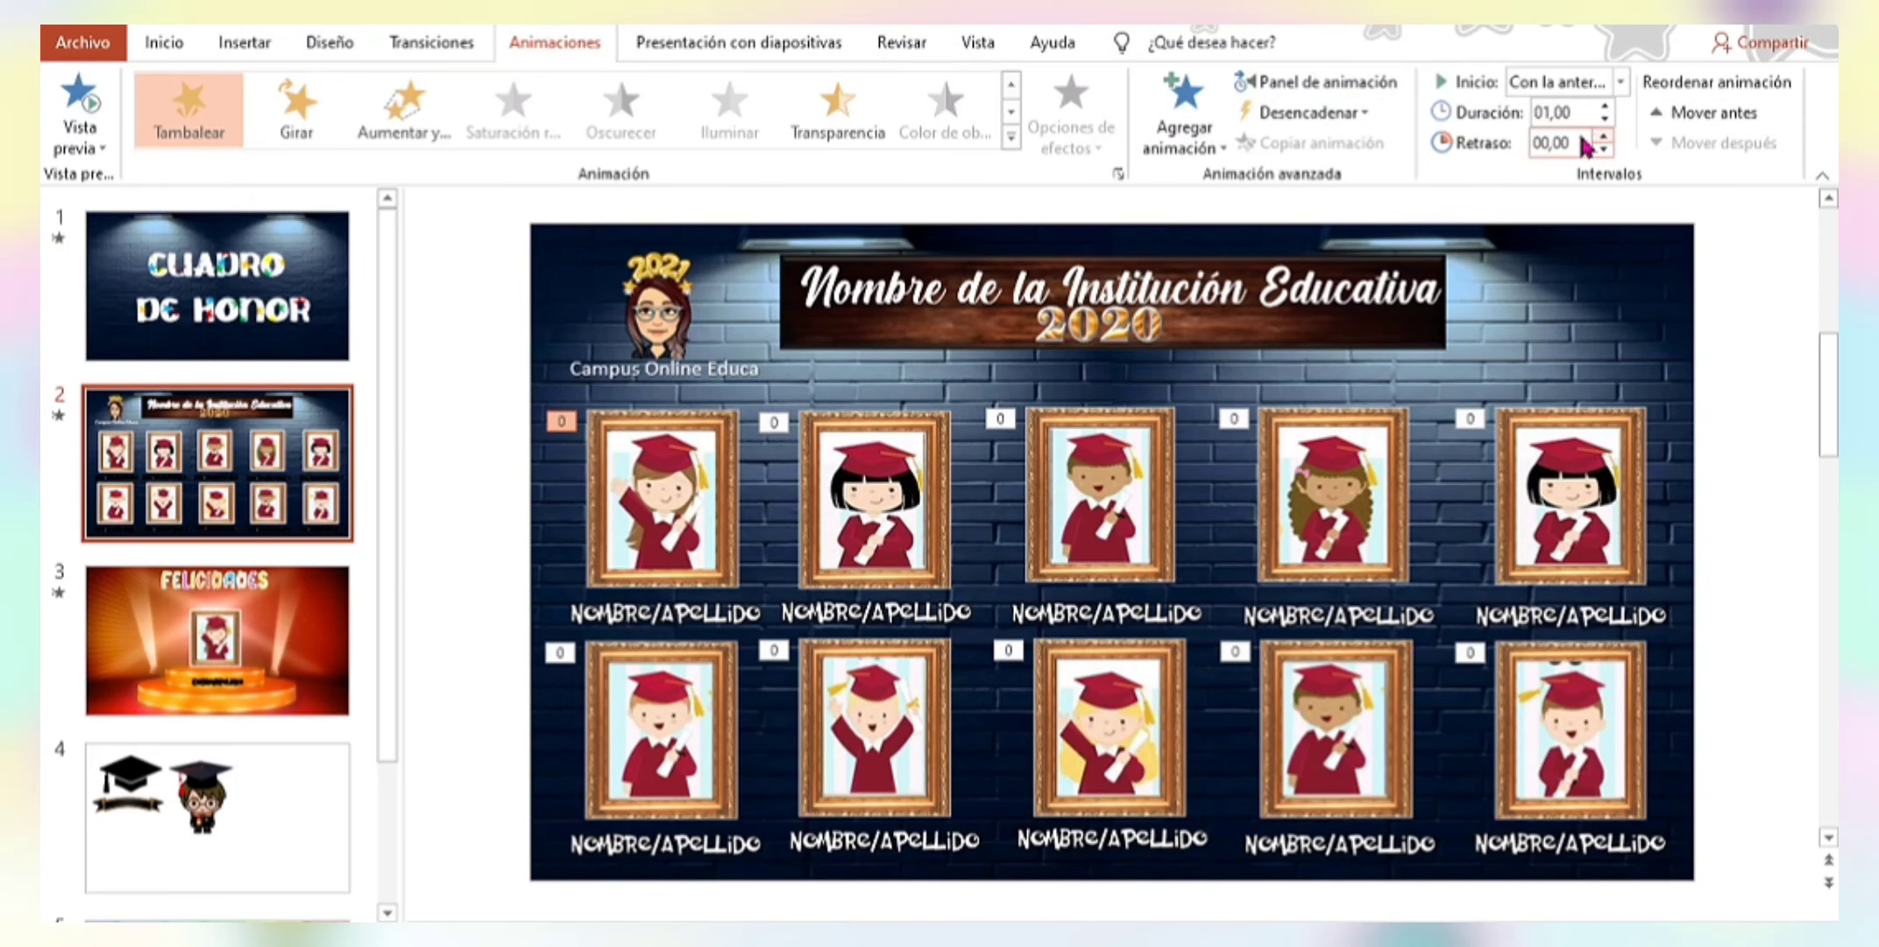
Set the Grupo 52 animation to repeat Hasta el final de la diapositiva.
{"action": "left_click", "coordinate": [1325, 81]}
{"action": "double_click", "coordinate": [1514, 566]}
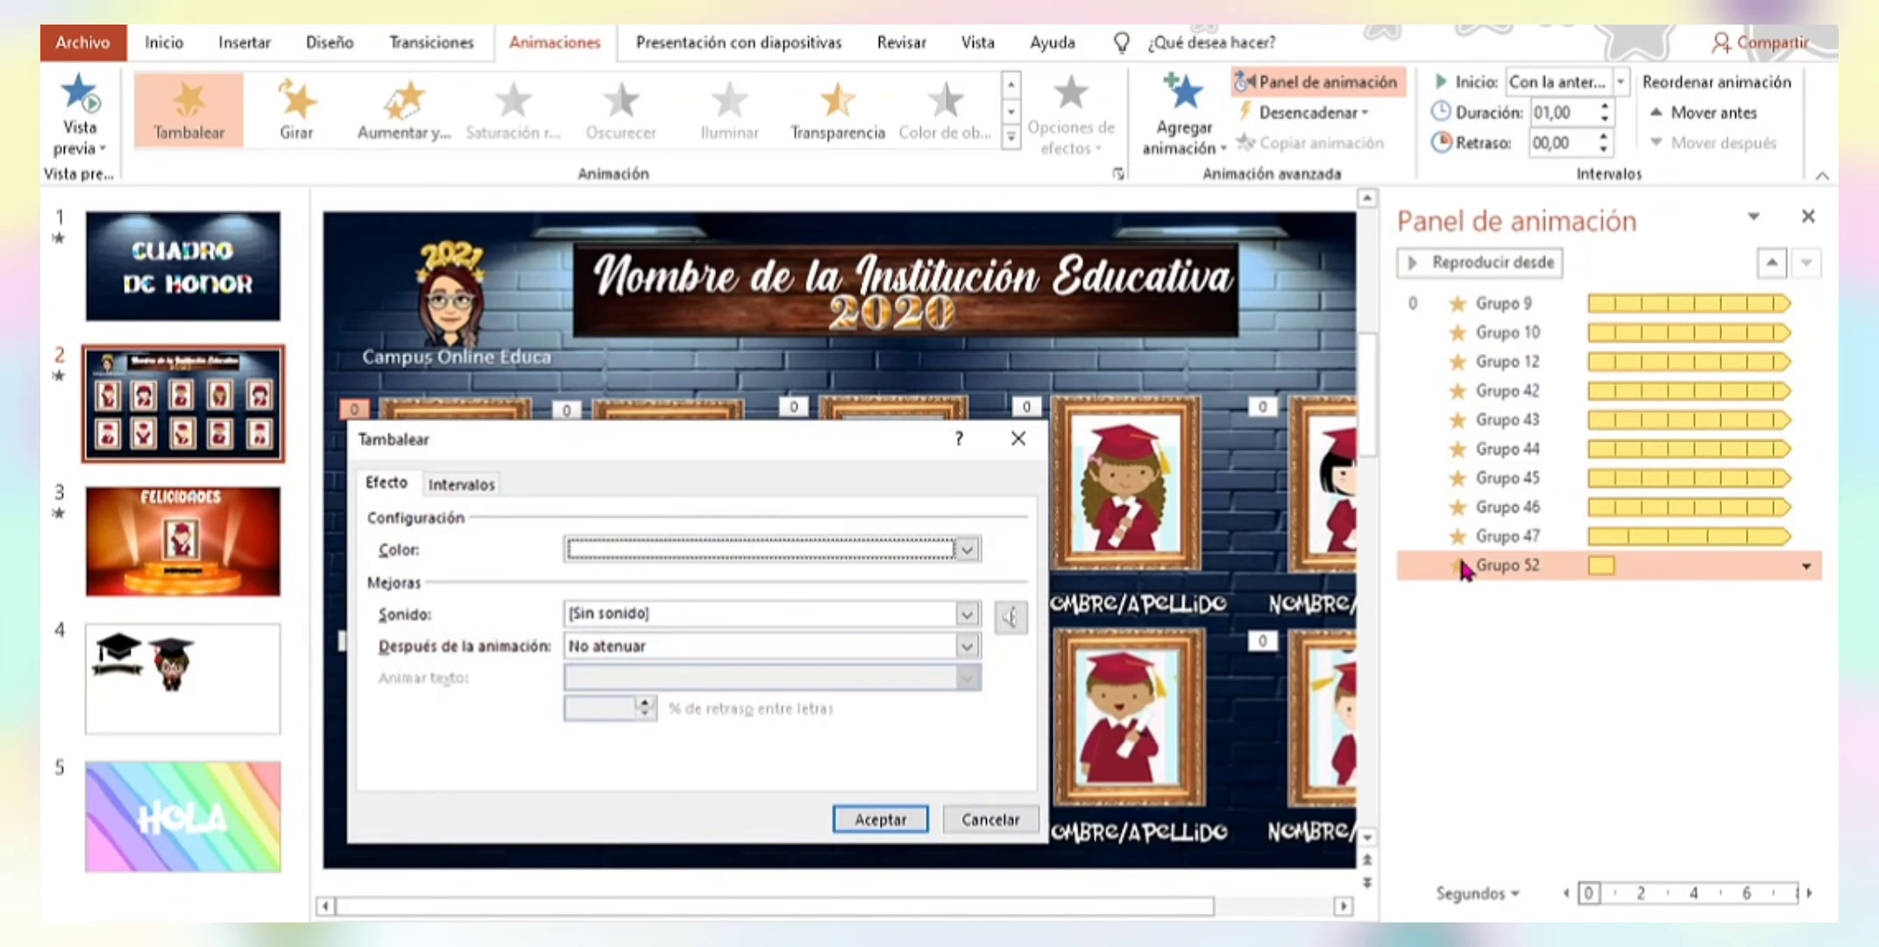
{"action": "left_click", "coordinate": [462, 483]}
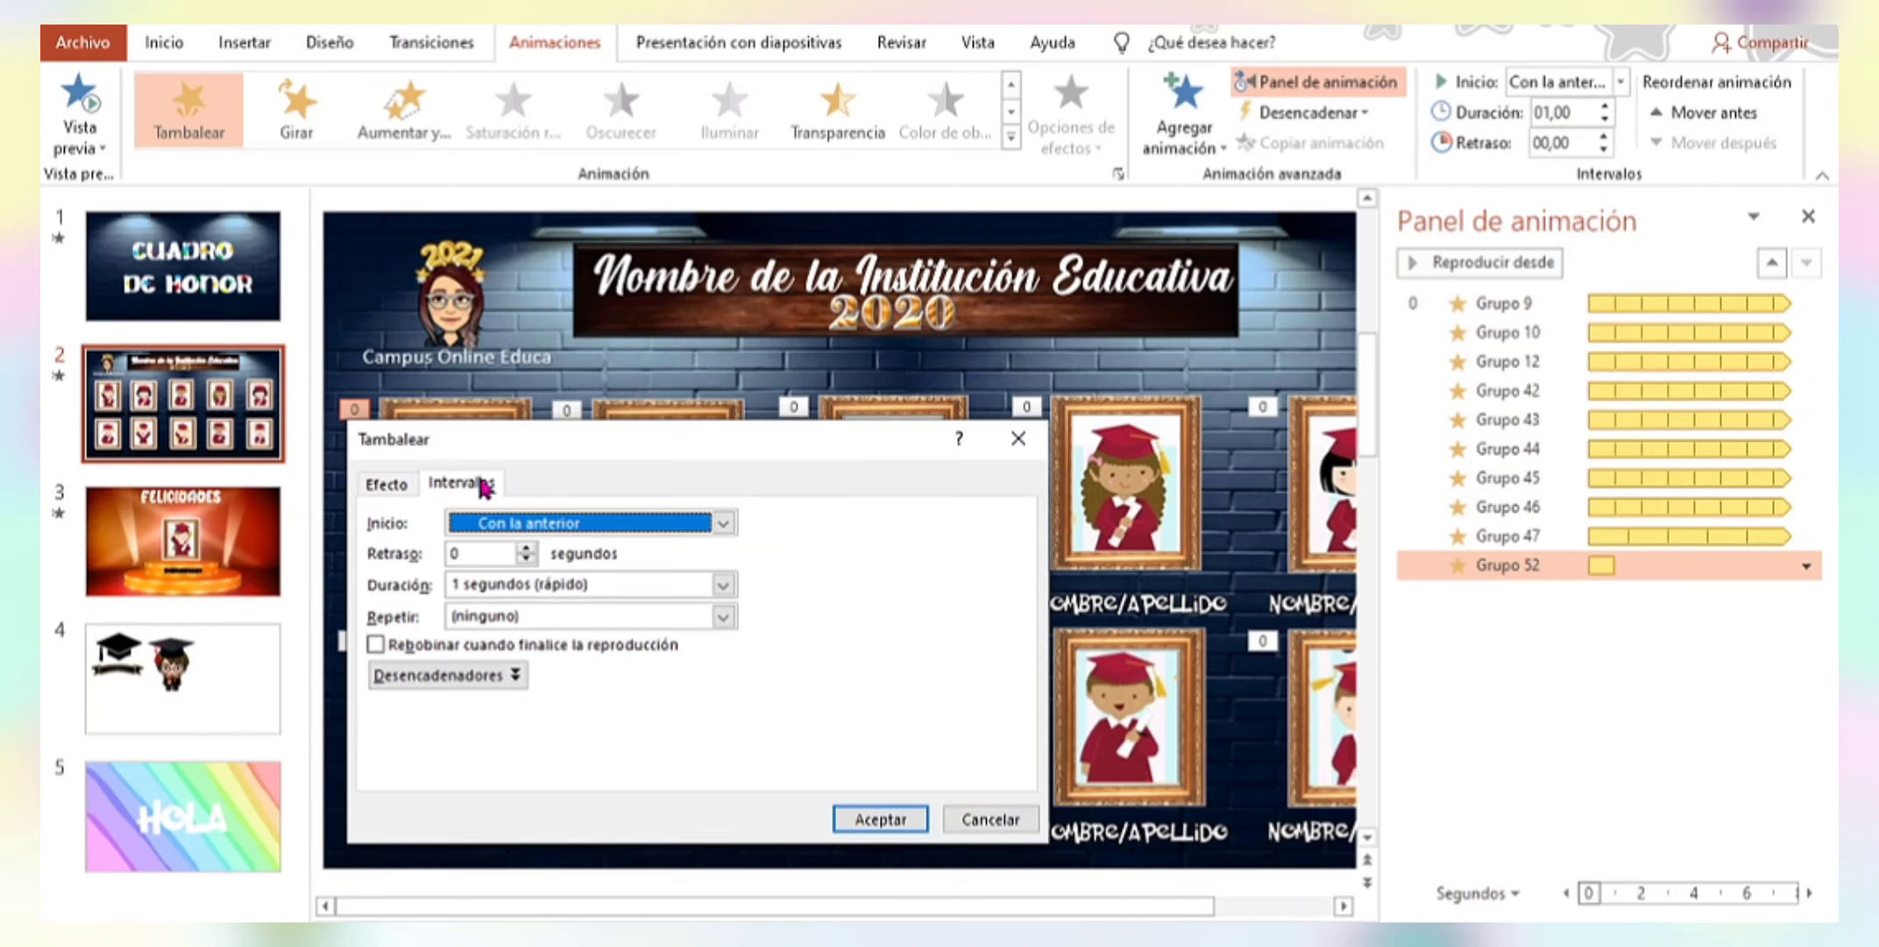
{"action": "left_click", "coordinate": [596, 616]}
{"action": "left_click", "coordinate": [723, 616]}
{"action": "left_click", "coordinate": [665, 755]}
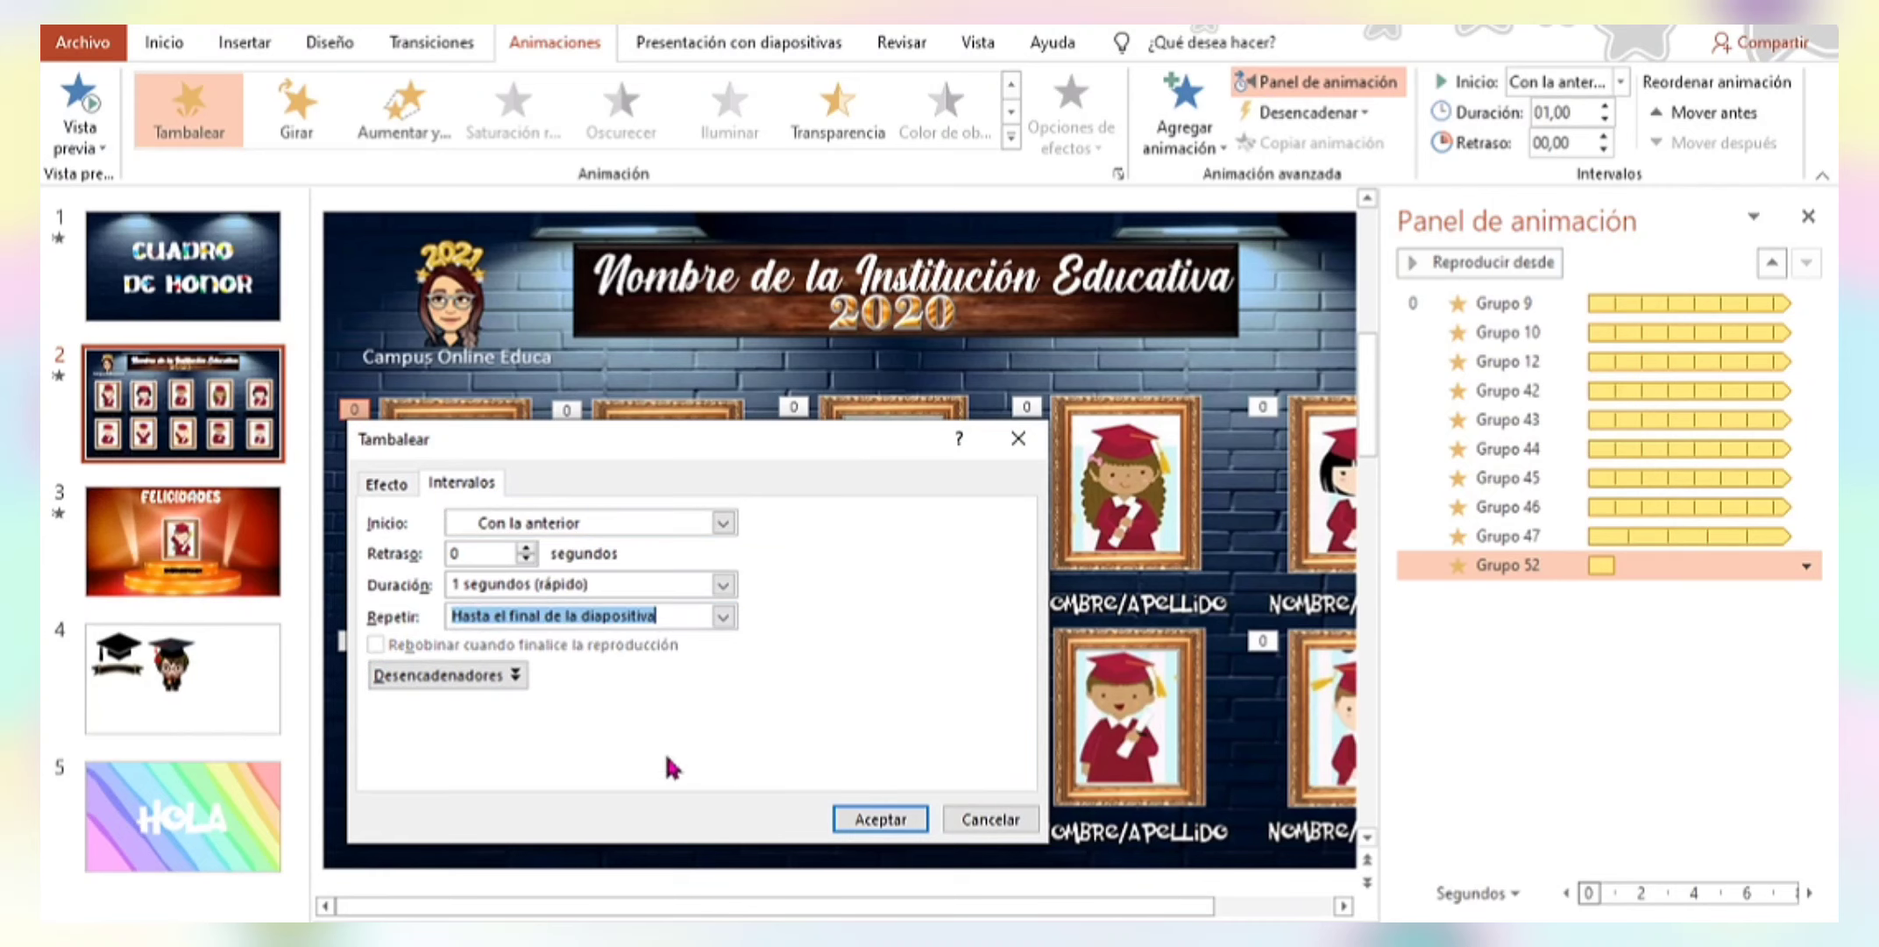
{"action": "left_click", "coordinate": [881, 819]}
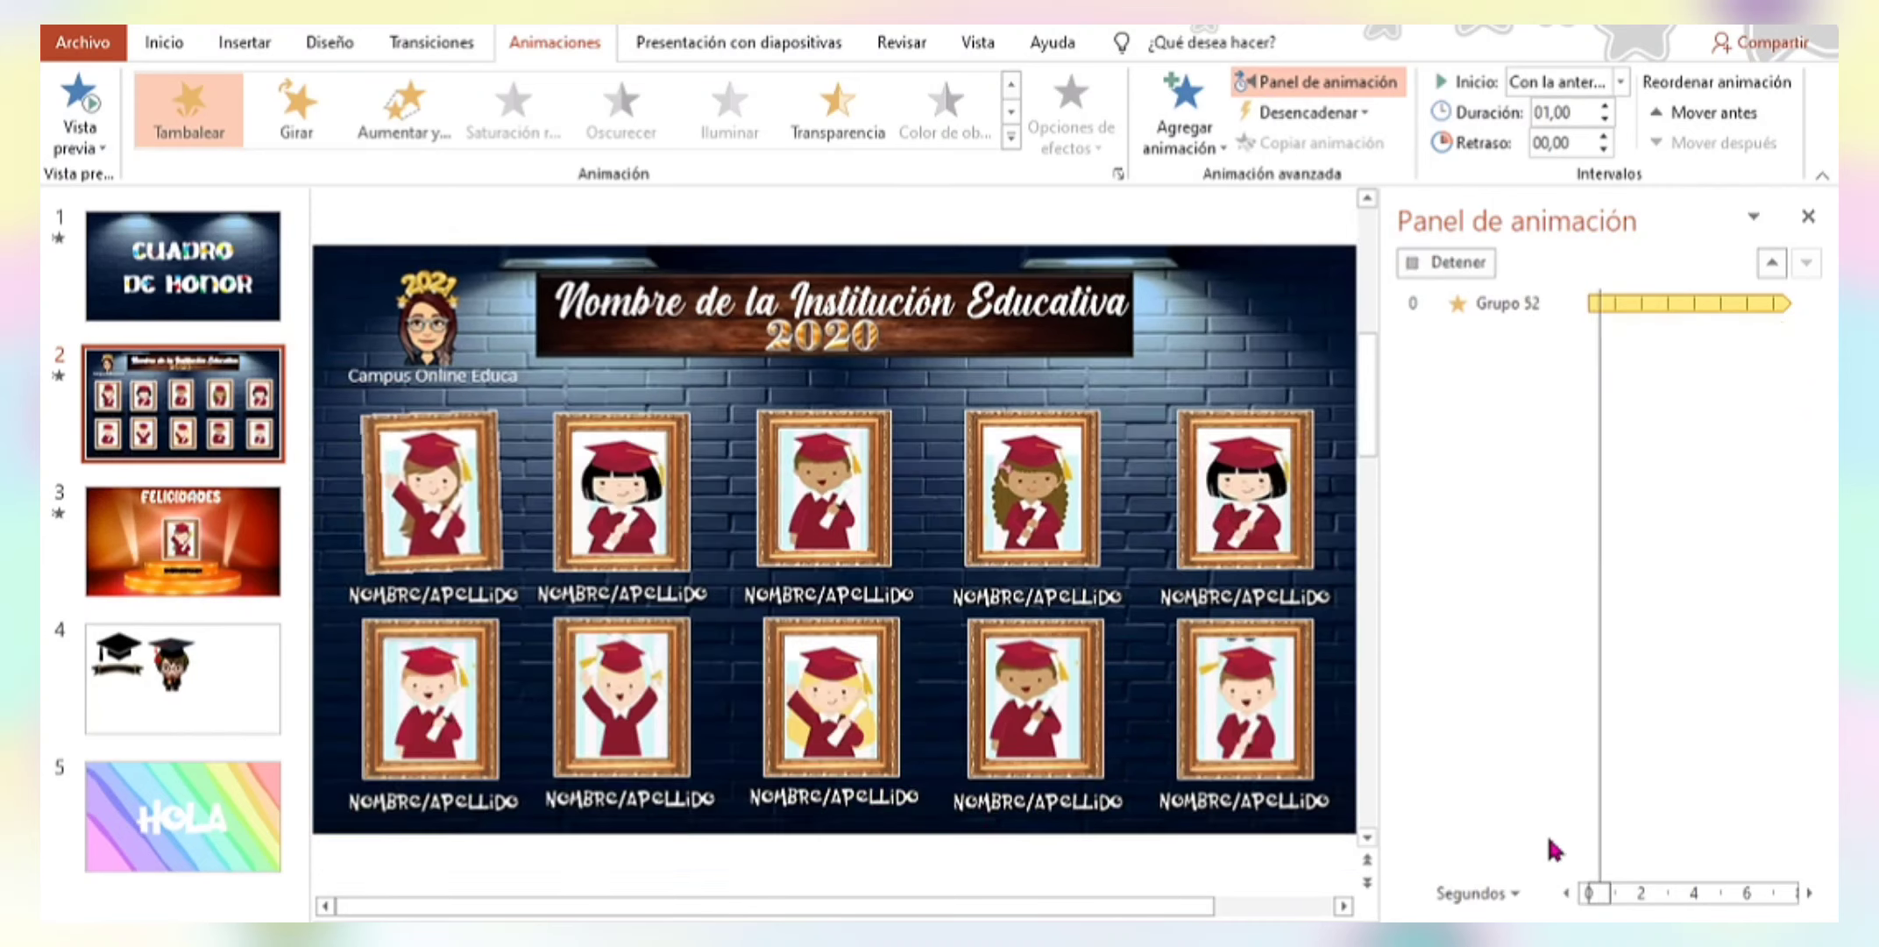
Preview the slide as a show, end it, and close the animation pane.
{"action": "key", "text": "shift+F5"}
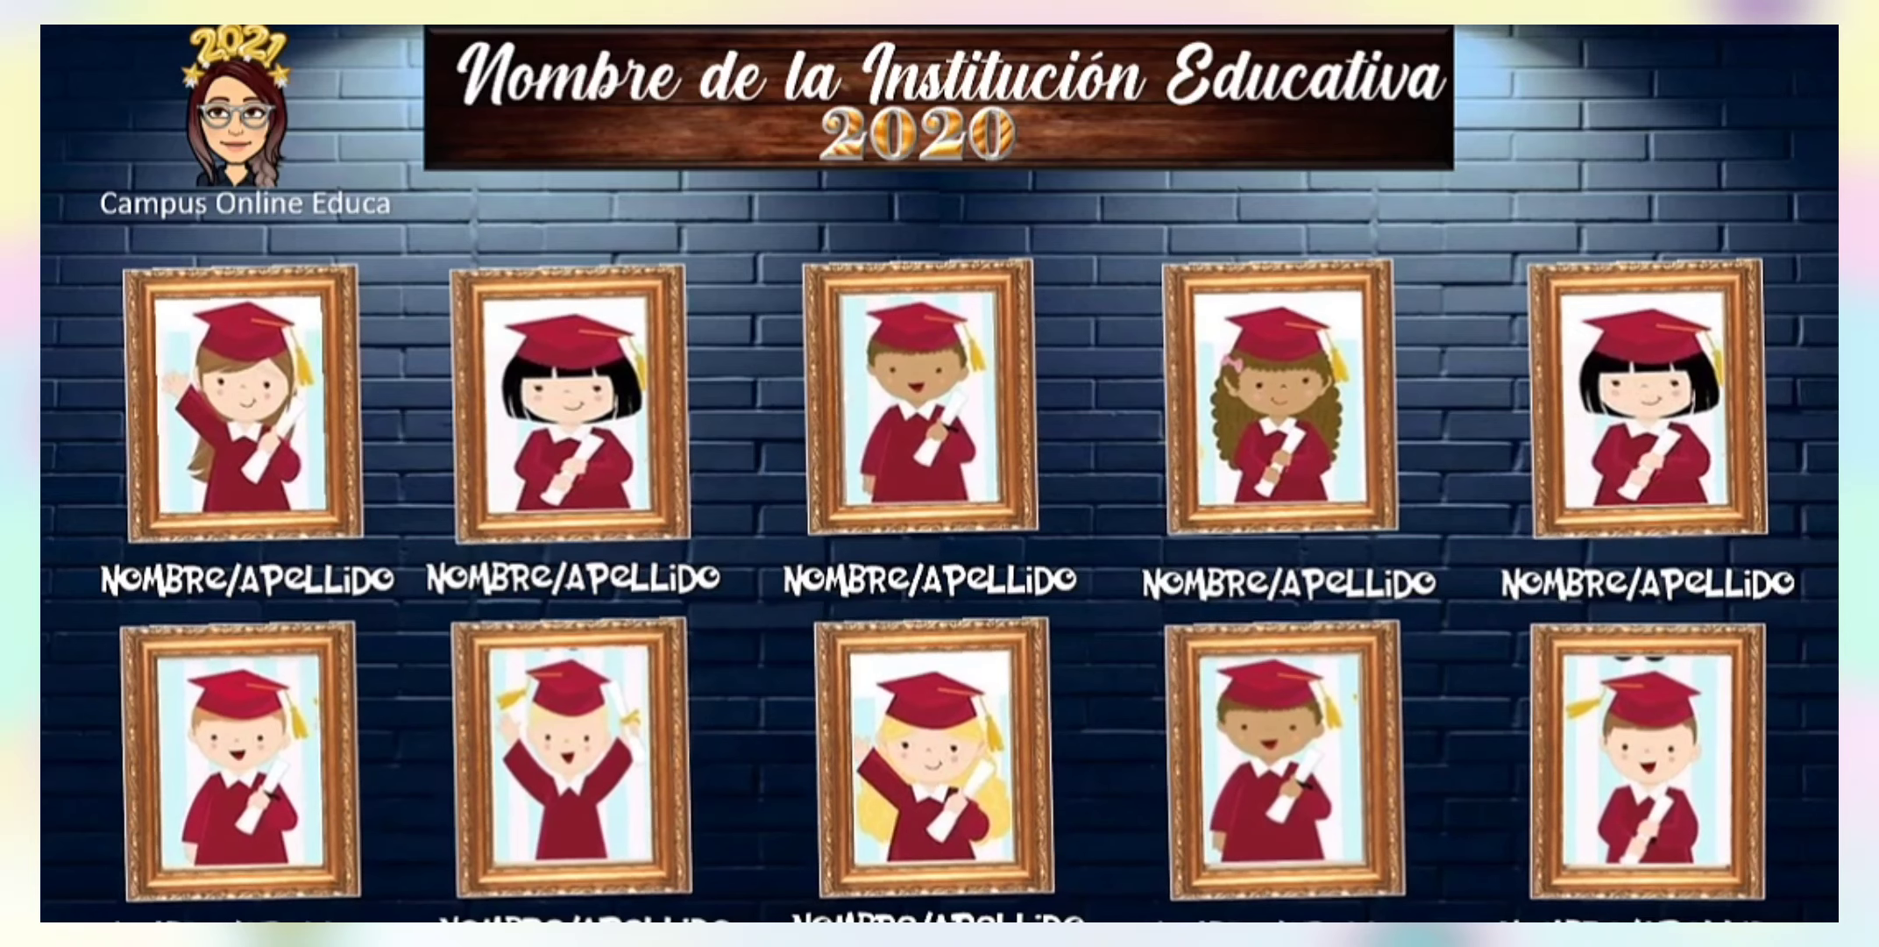
{"action": "right_click", "coordinate": [1479, 579]}
{"action": "left_click", "coordinate": [1517, 629]}
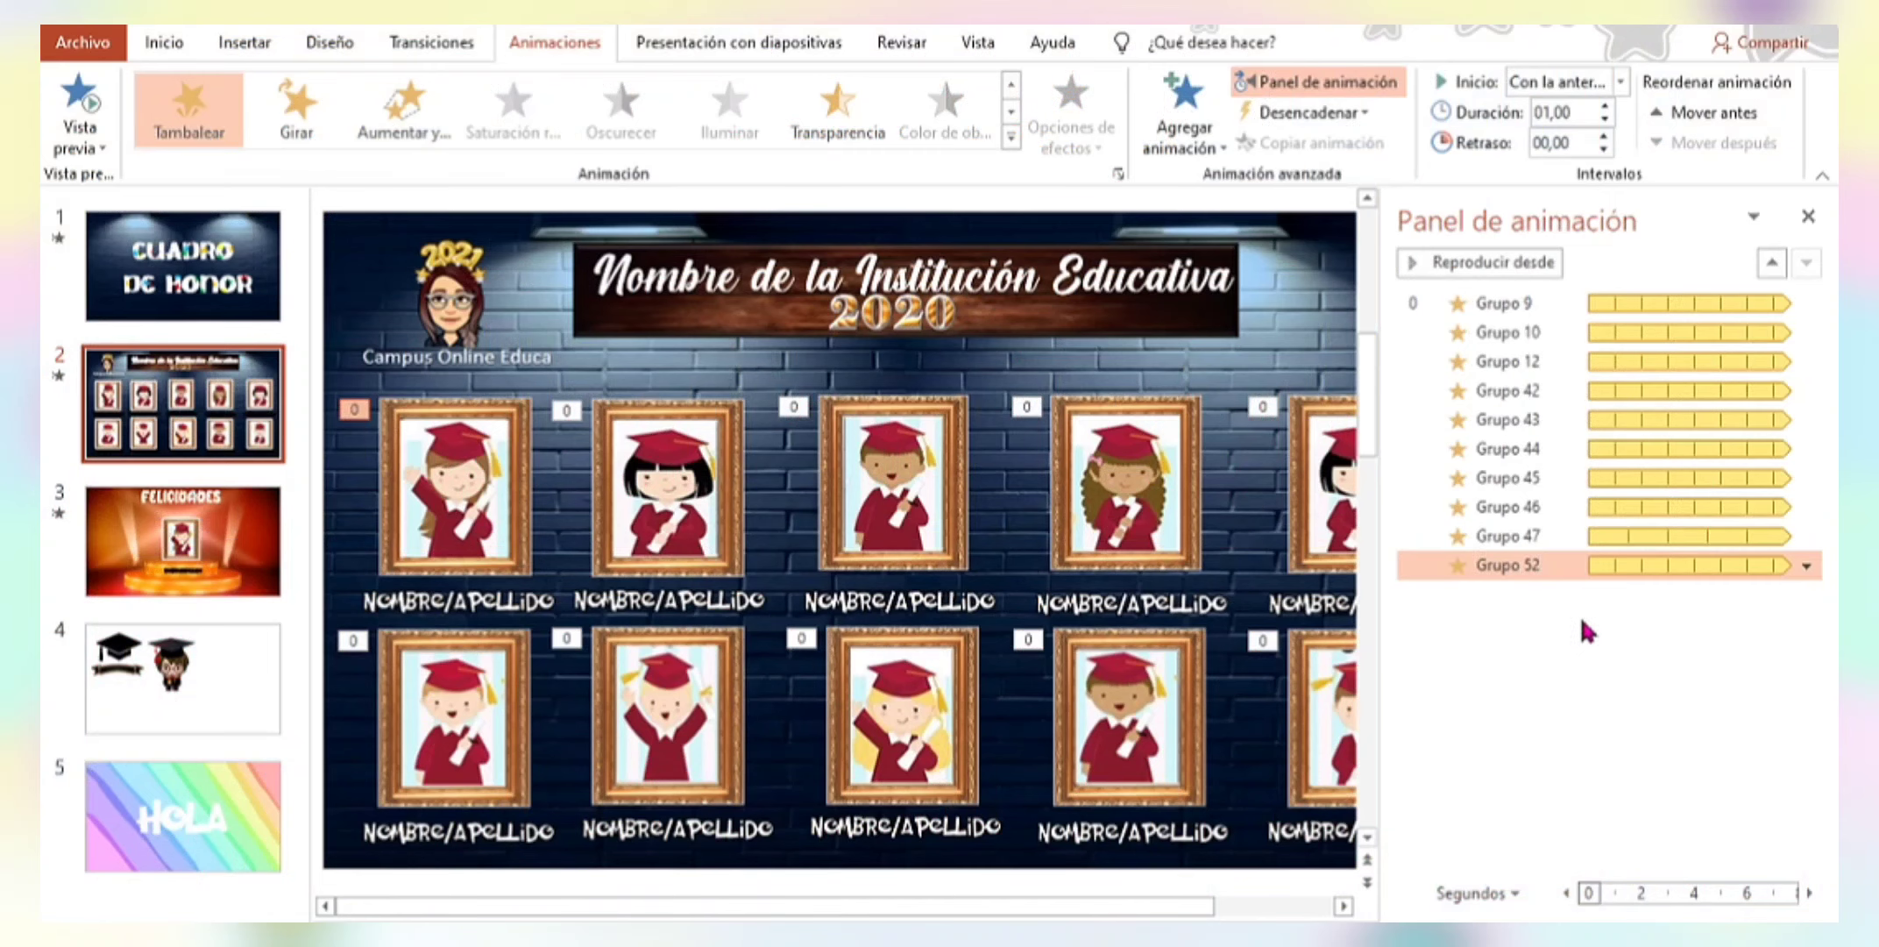
{"action": "left_click", "coordinate": [1808, 215]}
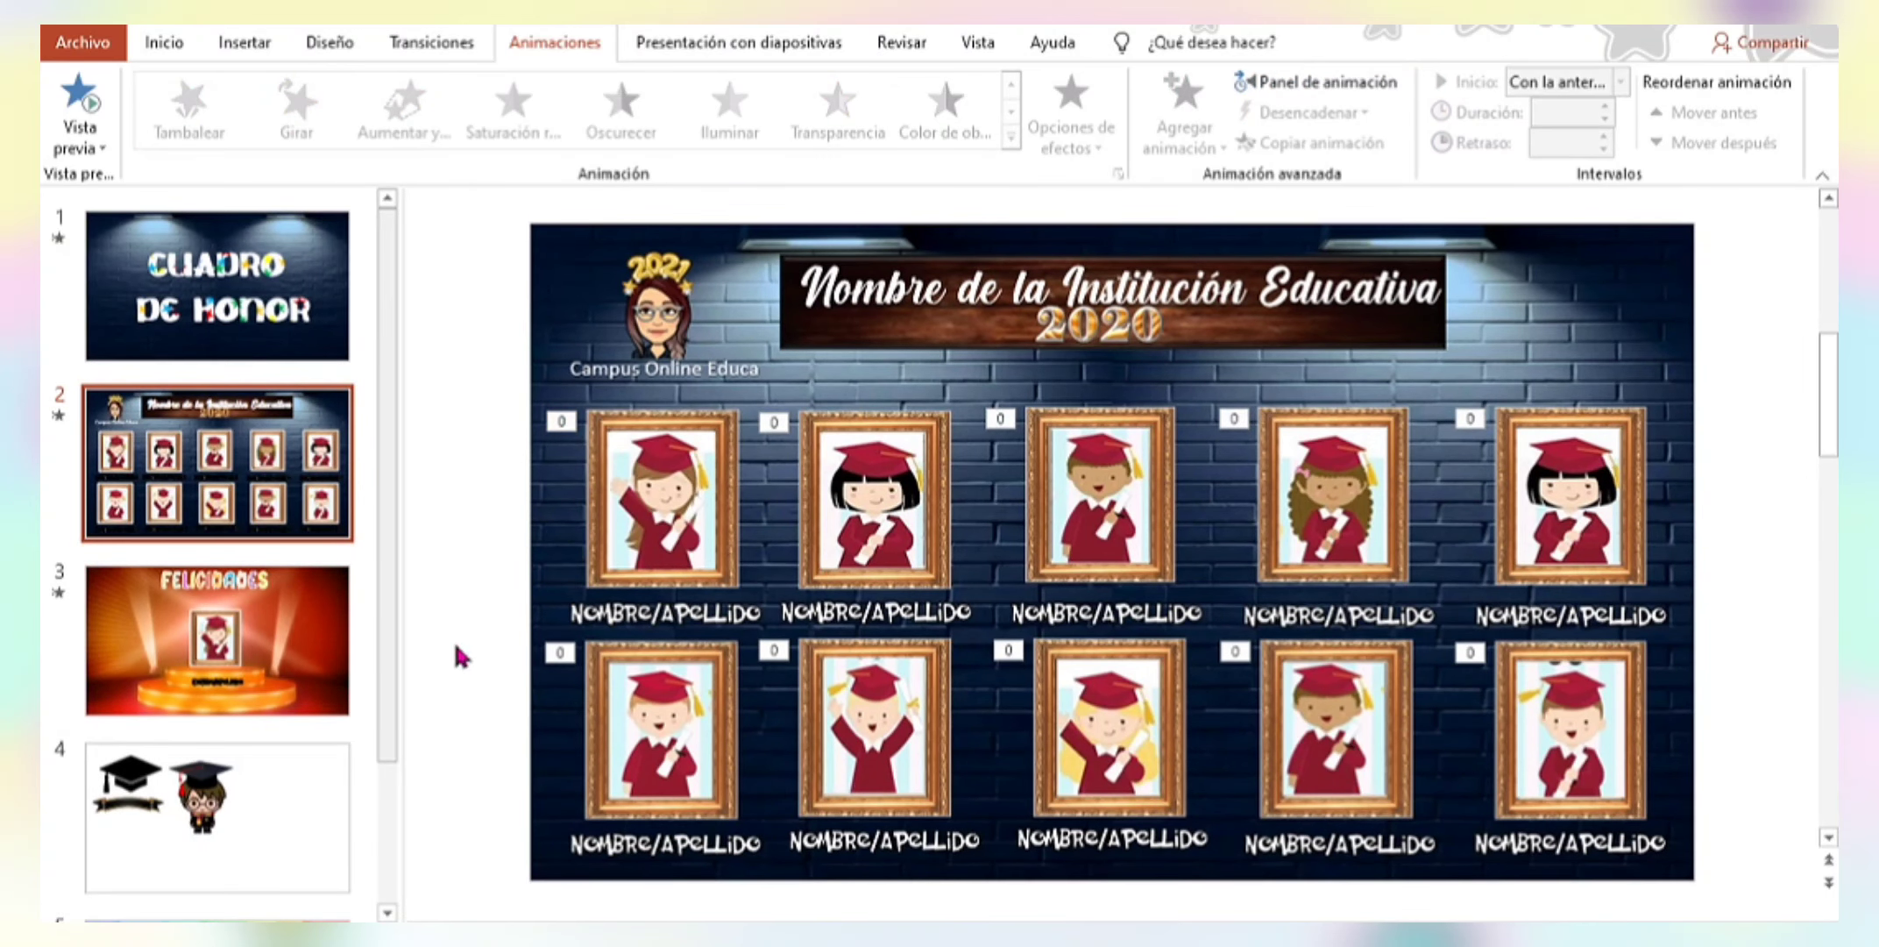
Switch between slide 3 and slide 2, ending on the Felicidades slide.
{"action": "left_click", "coordinate": [217, 640]}
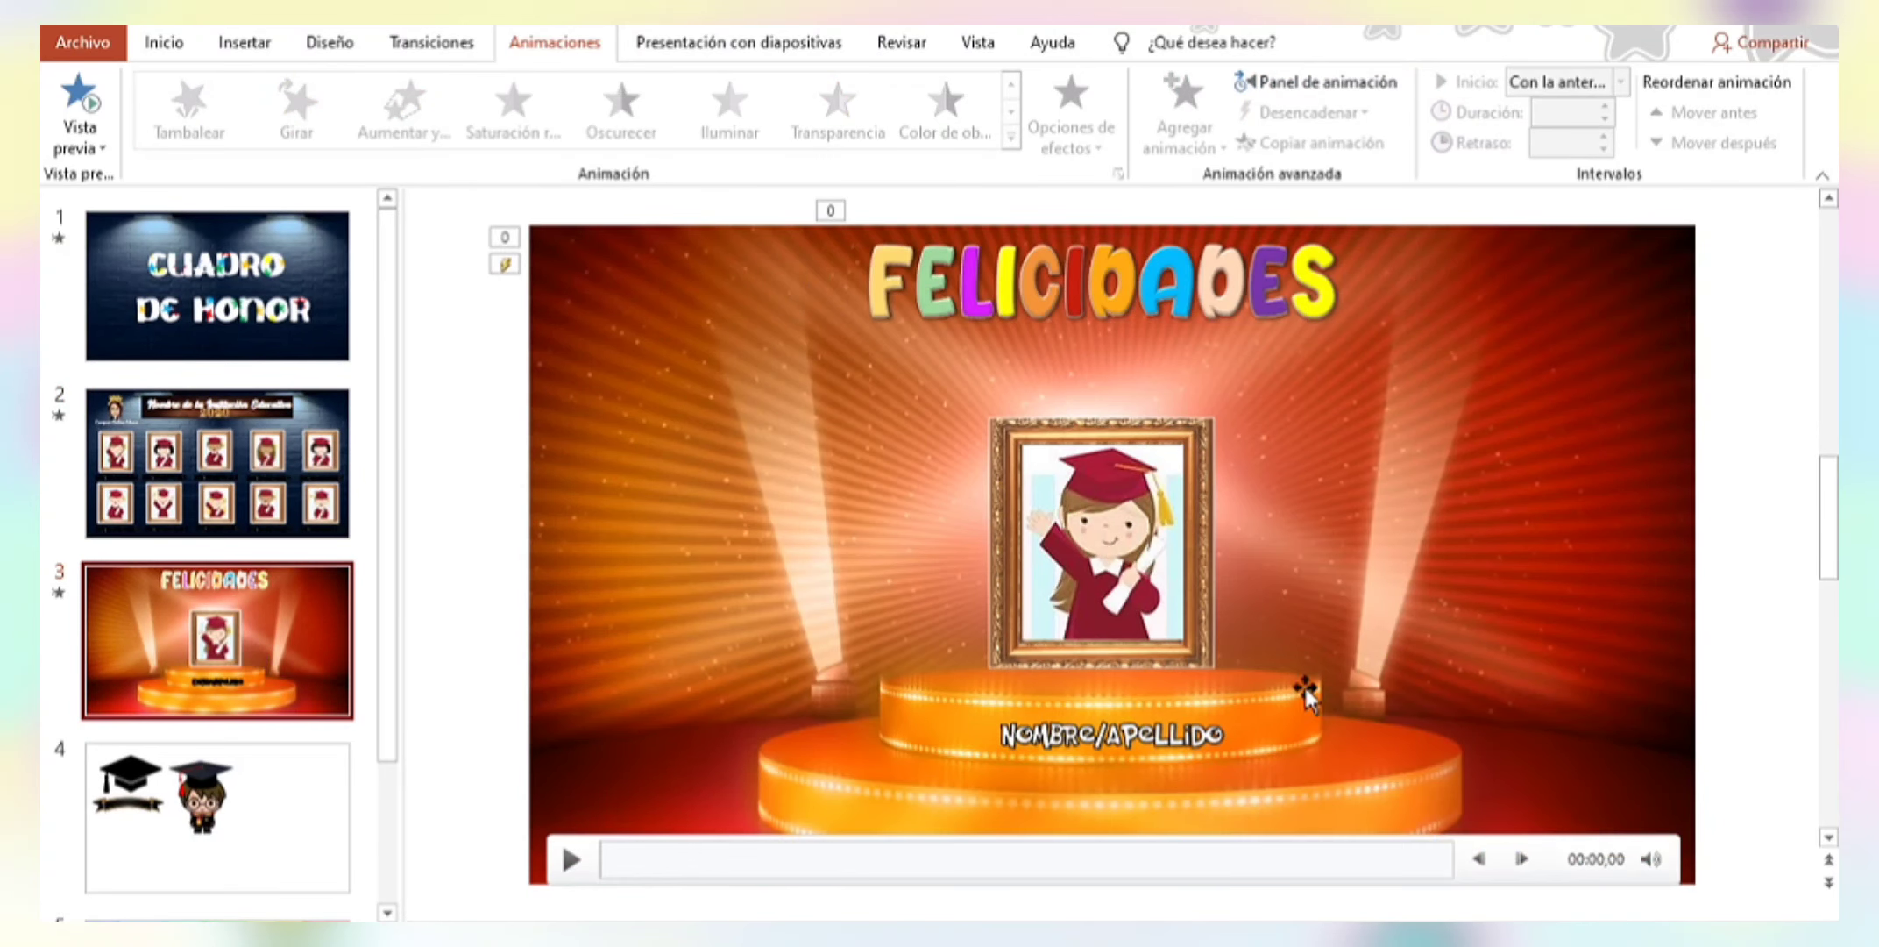
{"action": "left_click", "coordinate": [324, 490]}
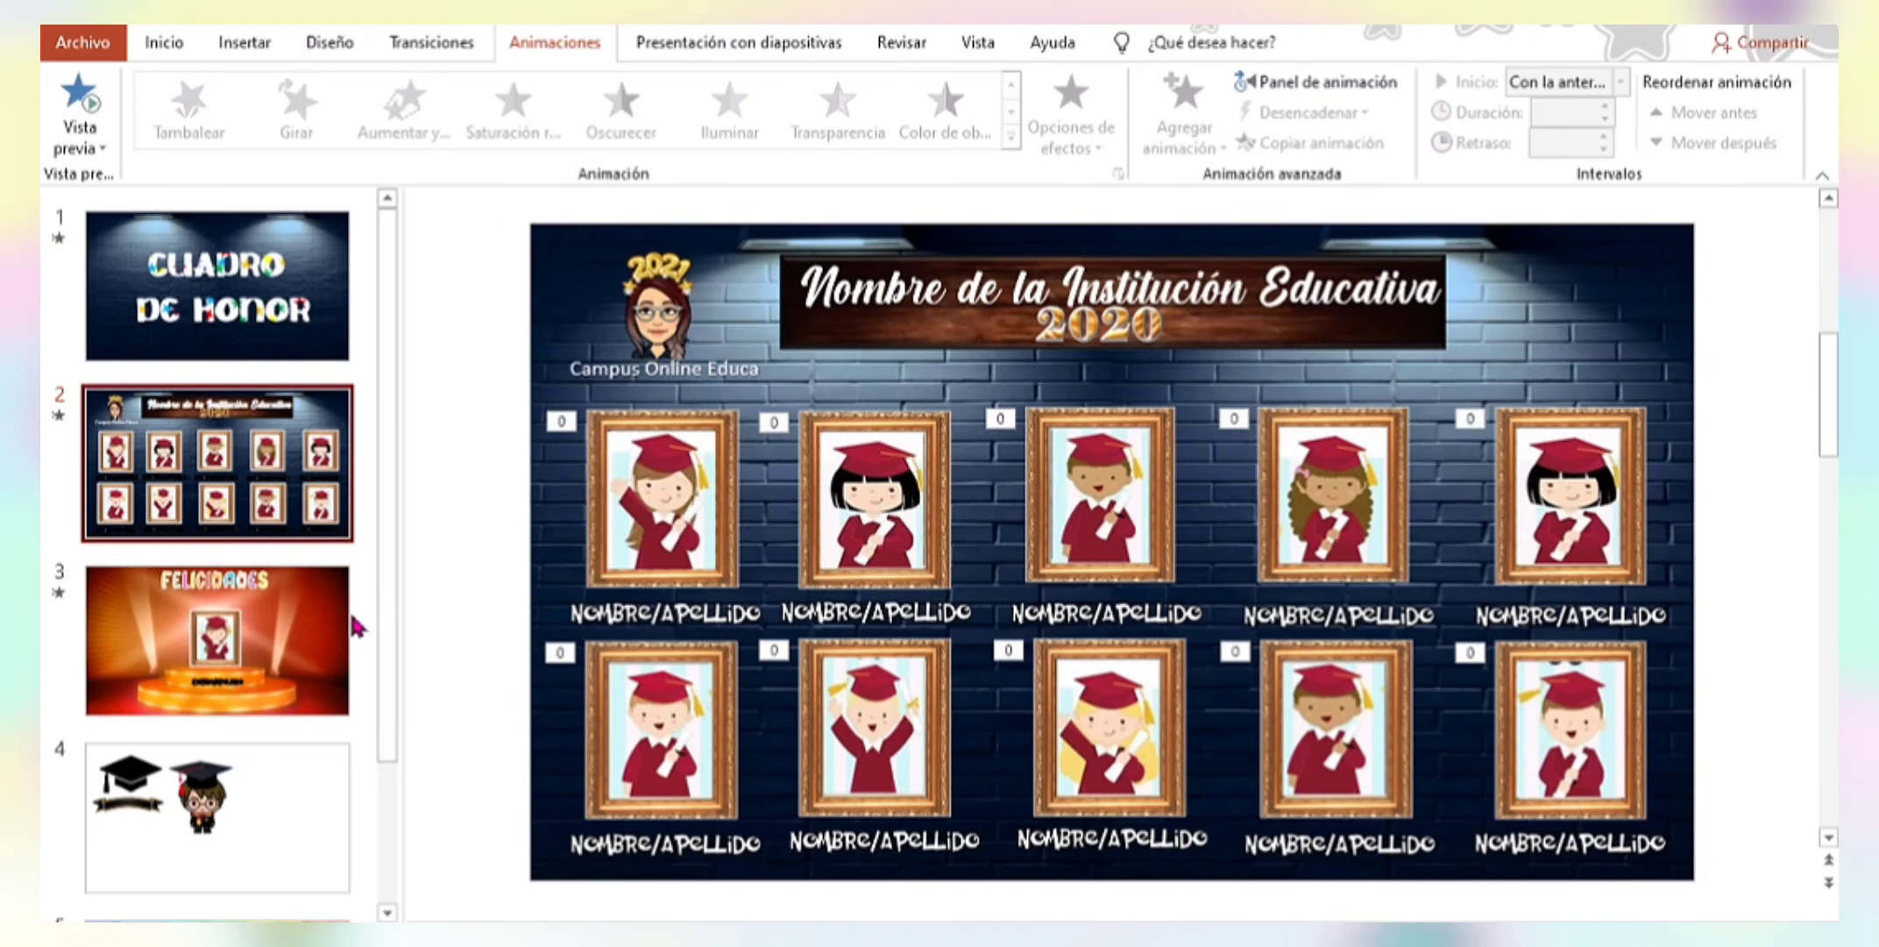
{"action": "left_click", "coordinate": [325, 666]}
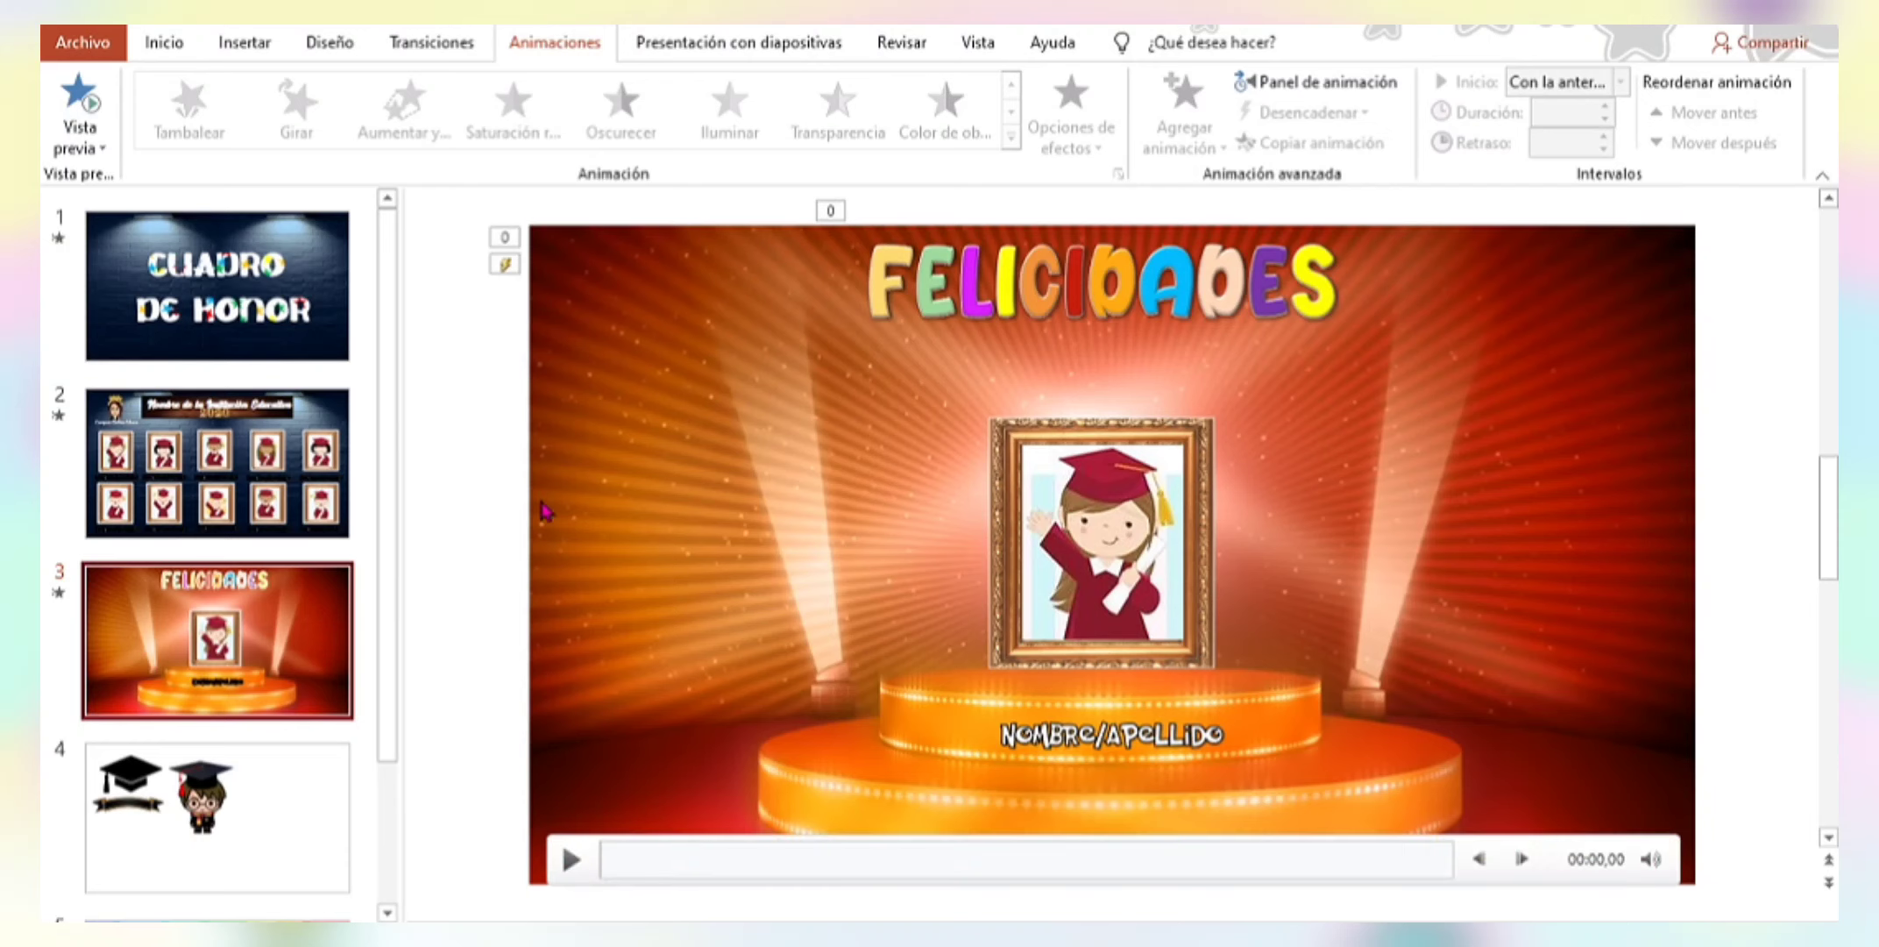
Draw a five-point star near the bottom-right of the Felicidades slide.
{"action": "left_click", "coordinate": [244, 44]}
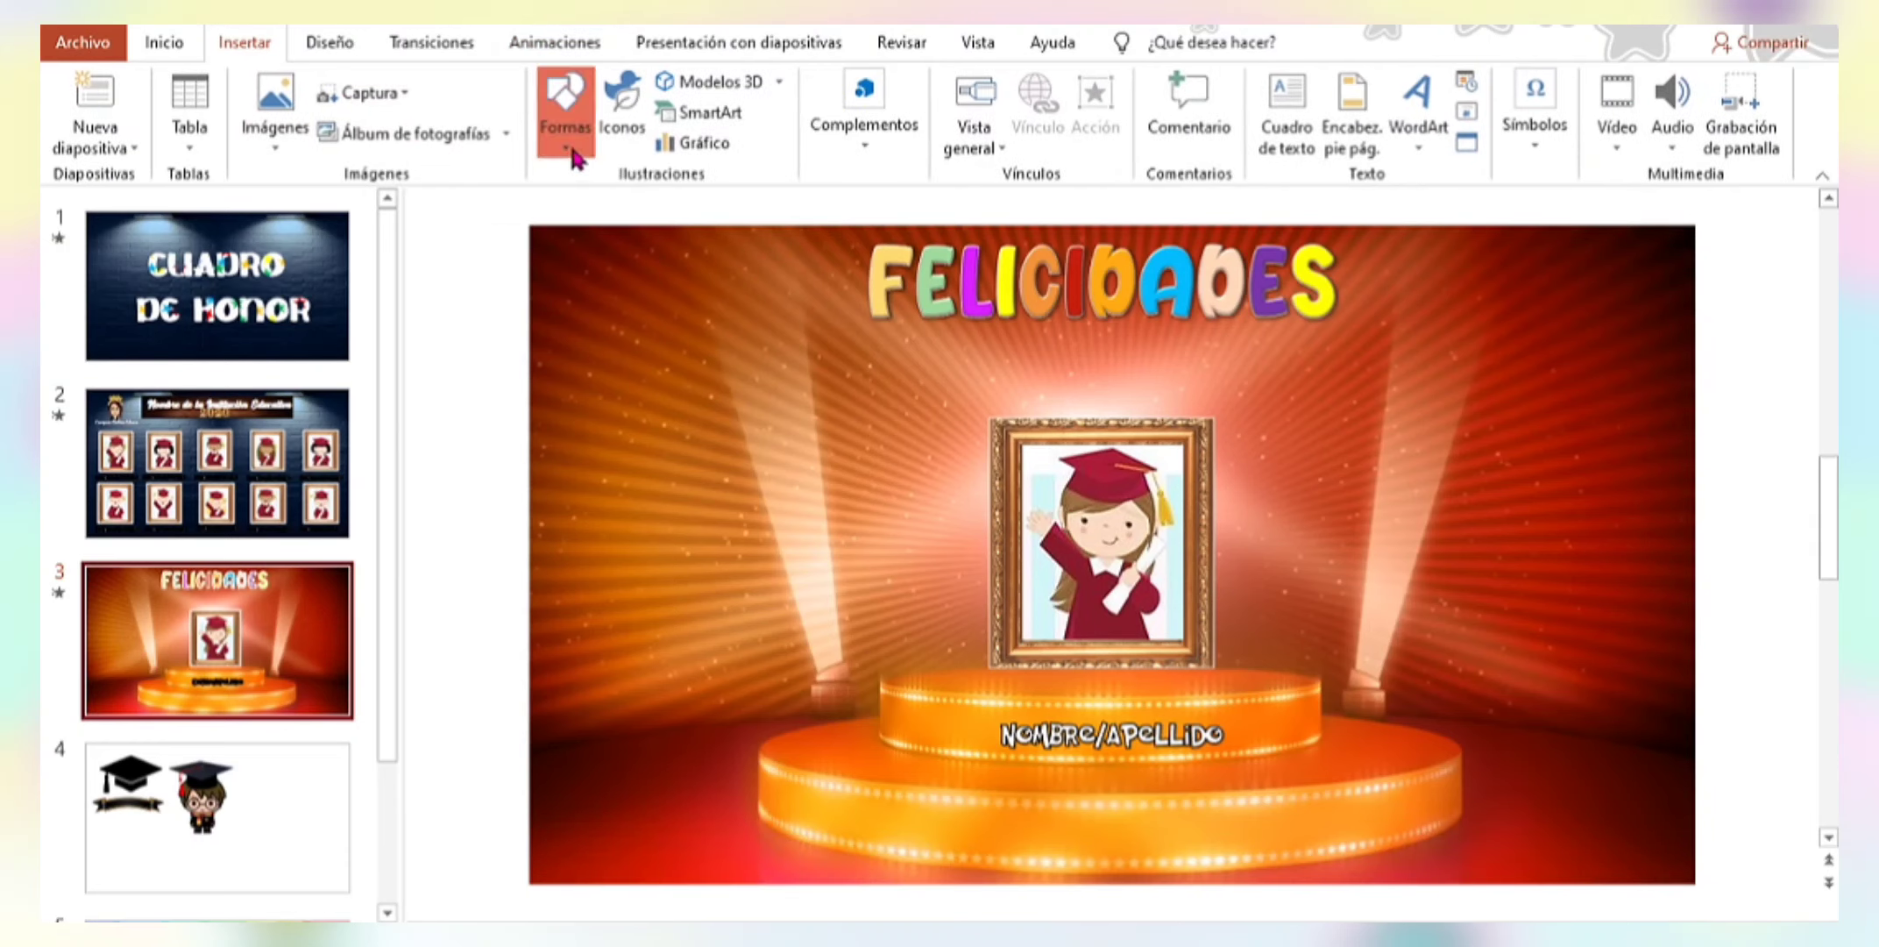
{"action": "left_click", "coordinate": [571, 147]}
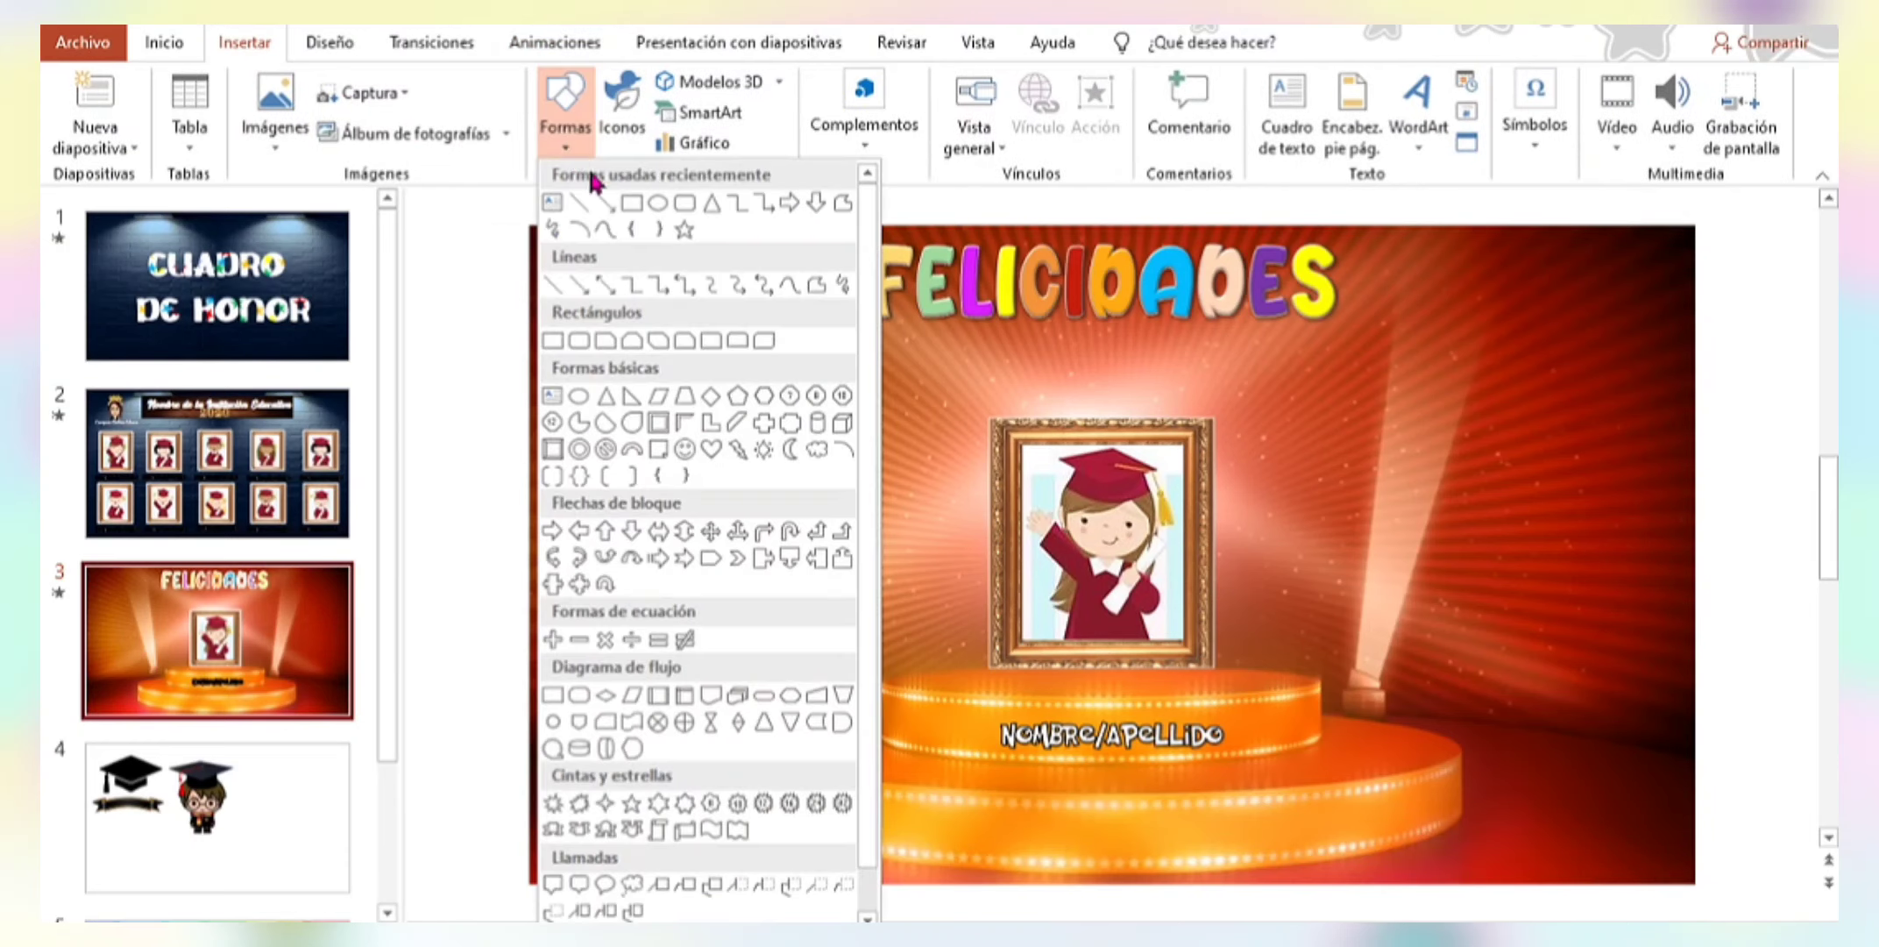
{"action": "left_click", "coordinate": [631, 802]}
{"action": "left_click_drag", "start_coordinate": [1536, 688], "coordinate": [1625, 770]}
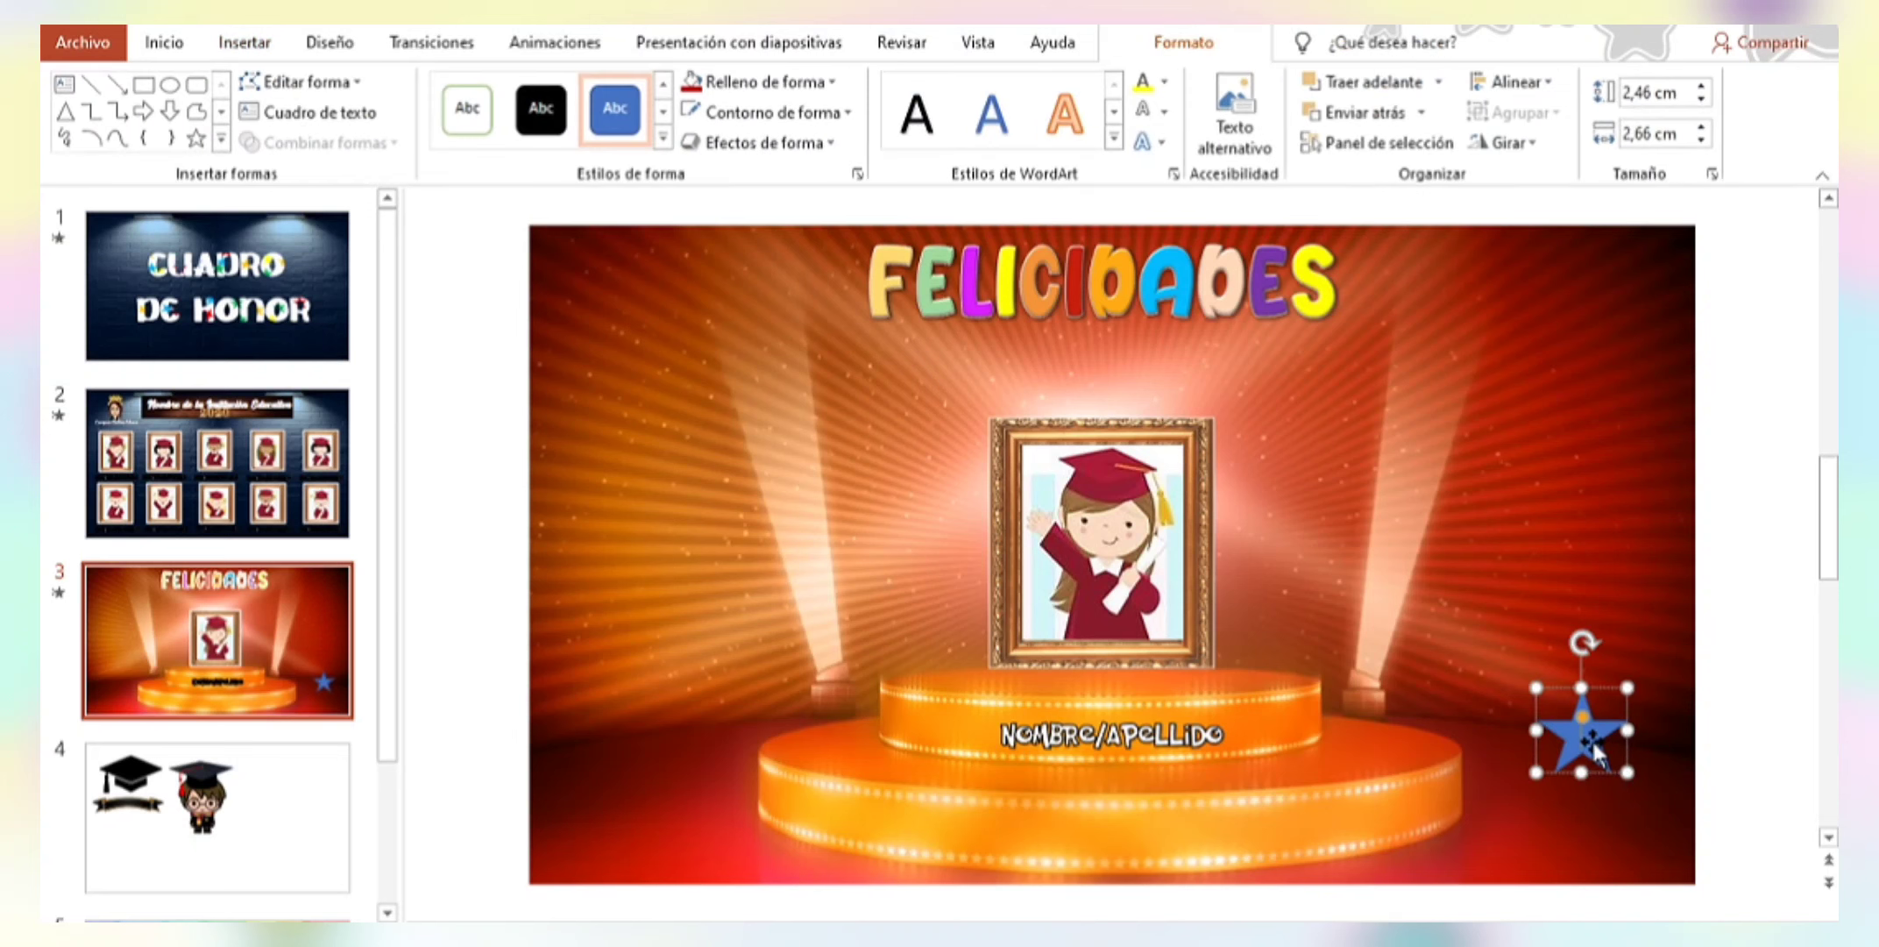
Give the star a yellow fill and yellow shape style, then move it into the bottom-right corner.
{"action": "left_click", "coordinate": [756, 82]}
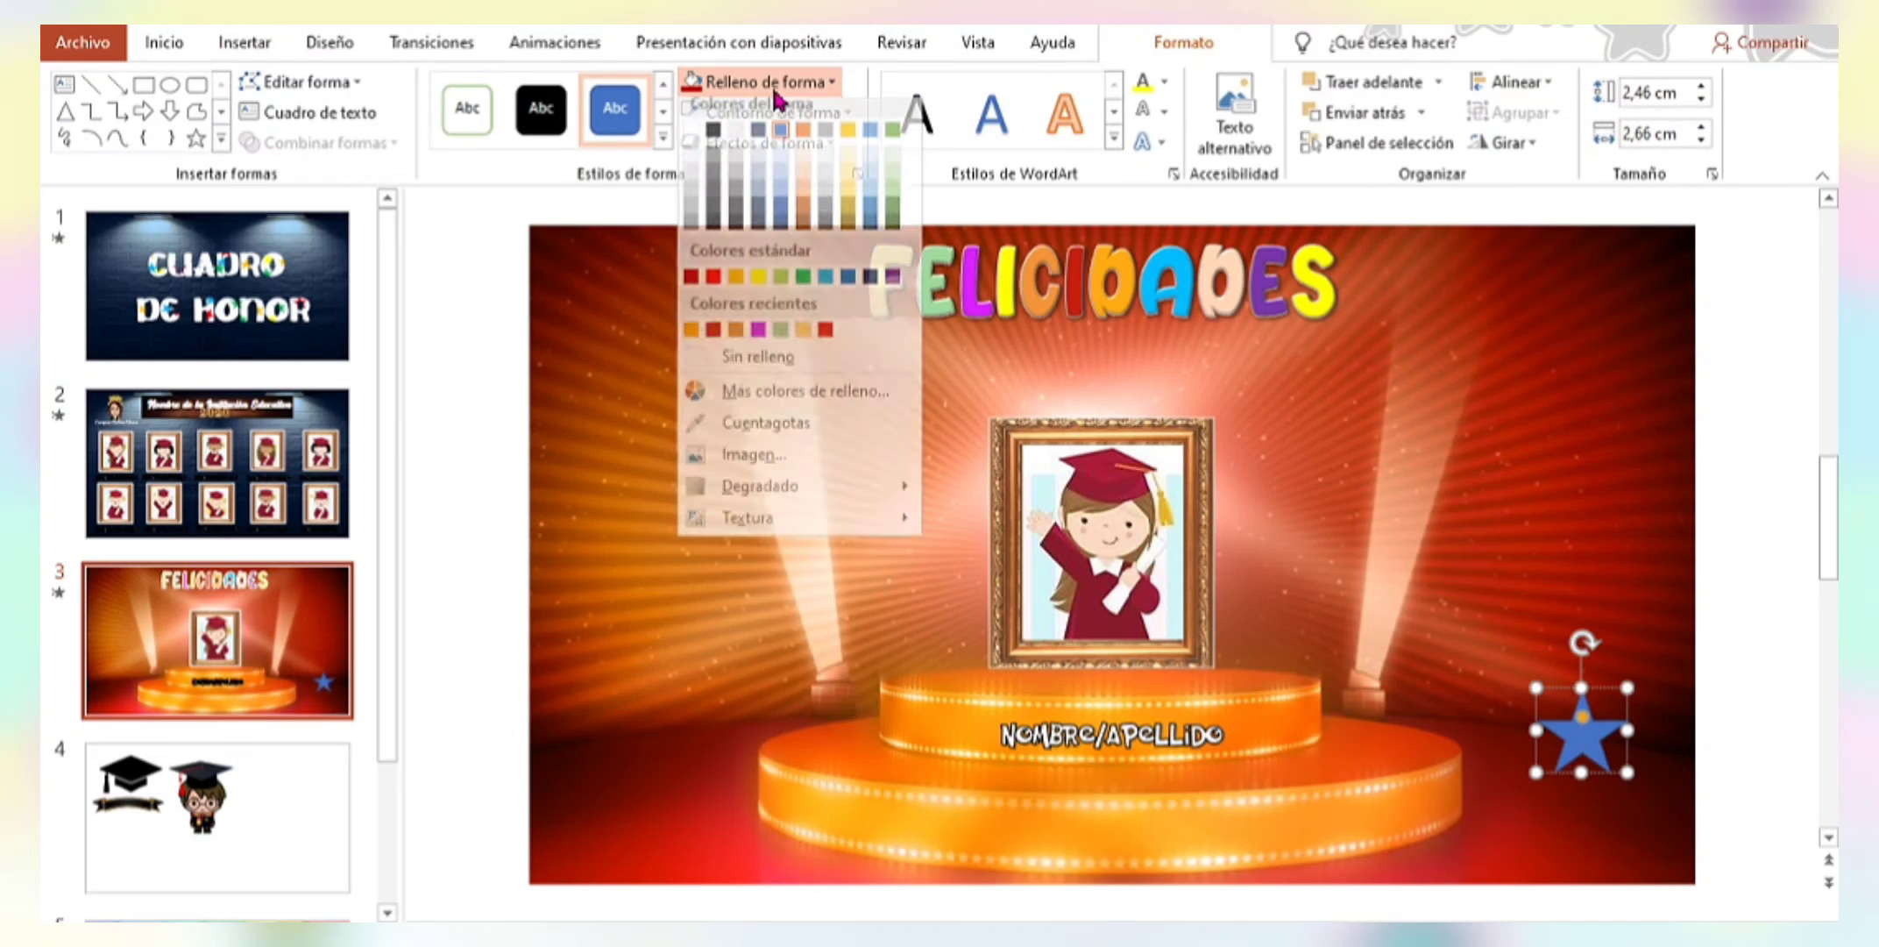
{"action": "left_click", "coordinate": [758, 286]}
{"action": "left_click", "coordinate": [663, 136]}
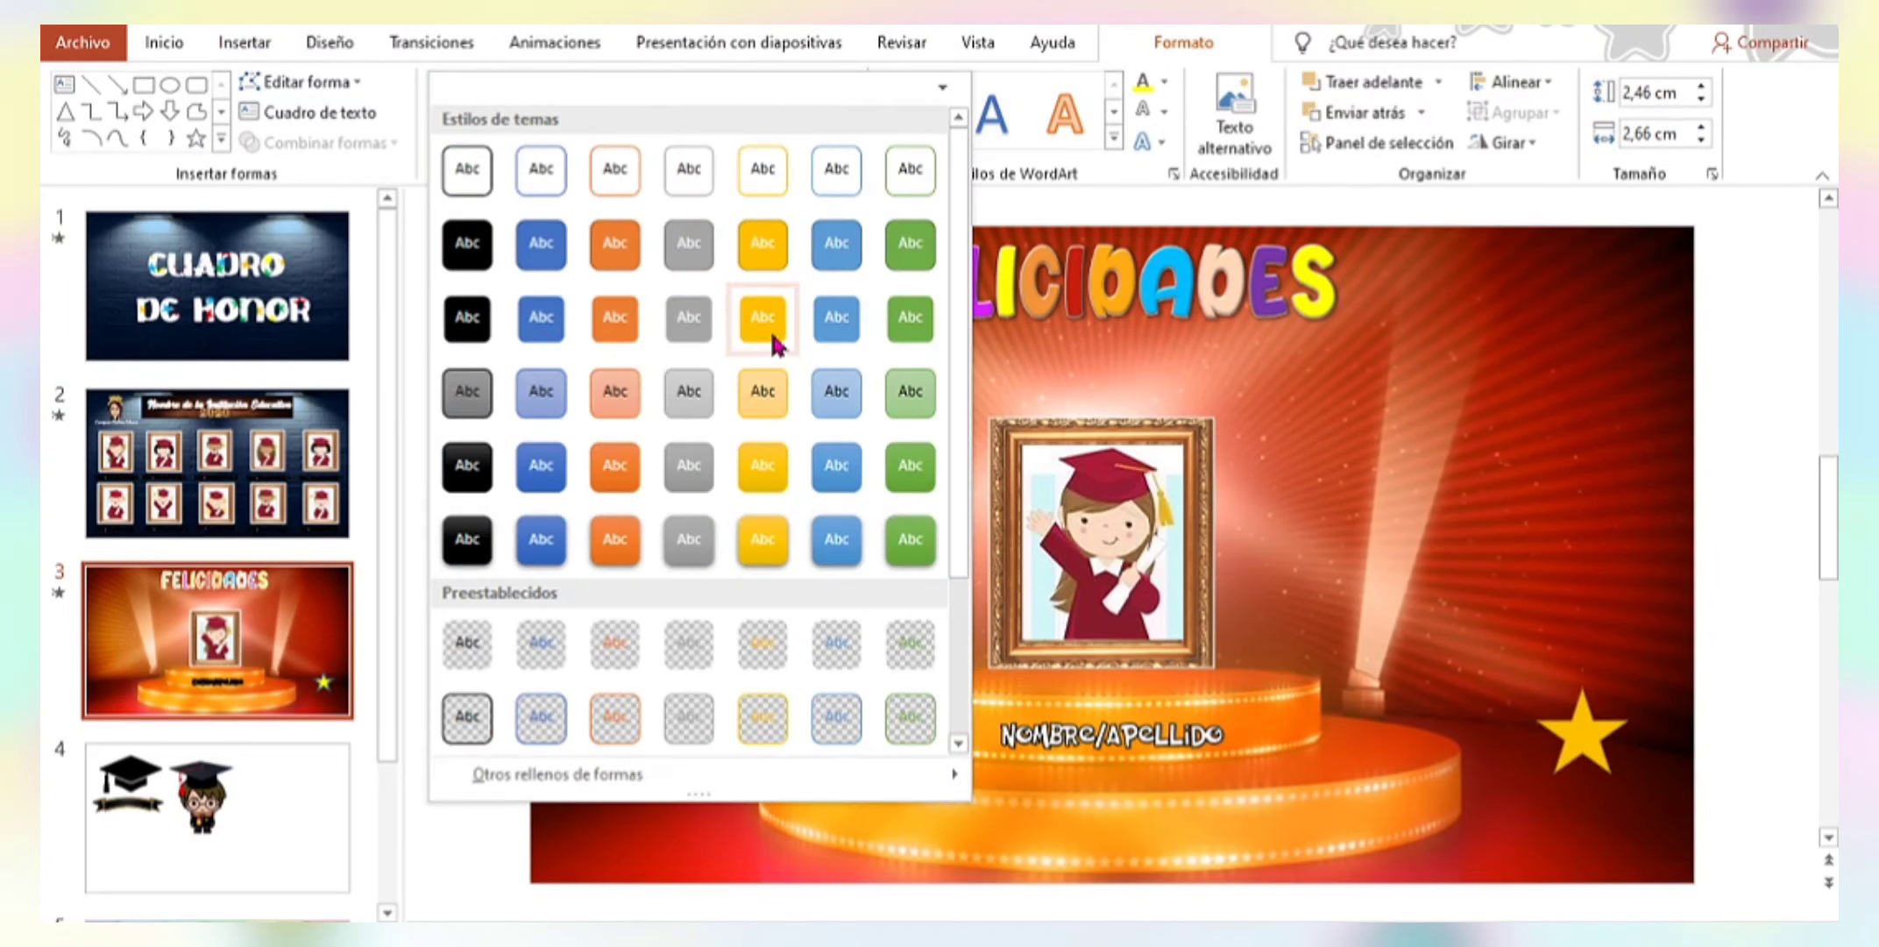
{"action": "left_click", "coordinate": [767, 529]}
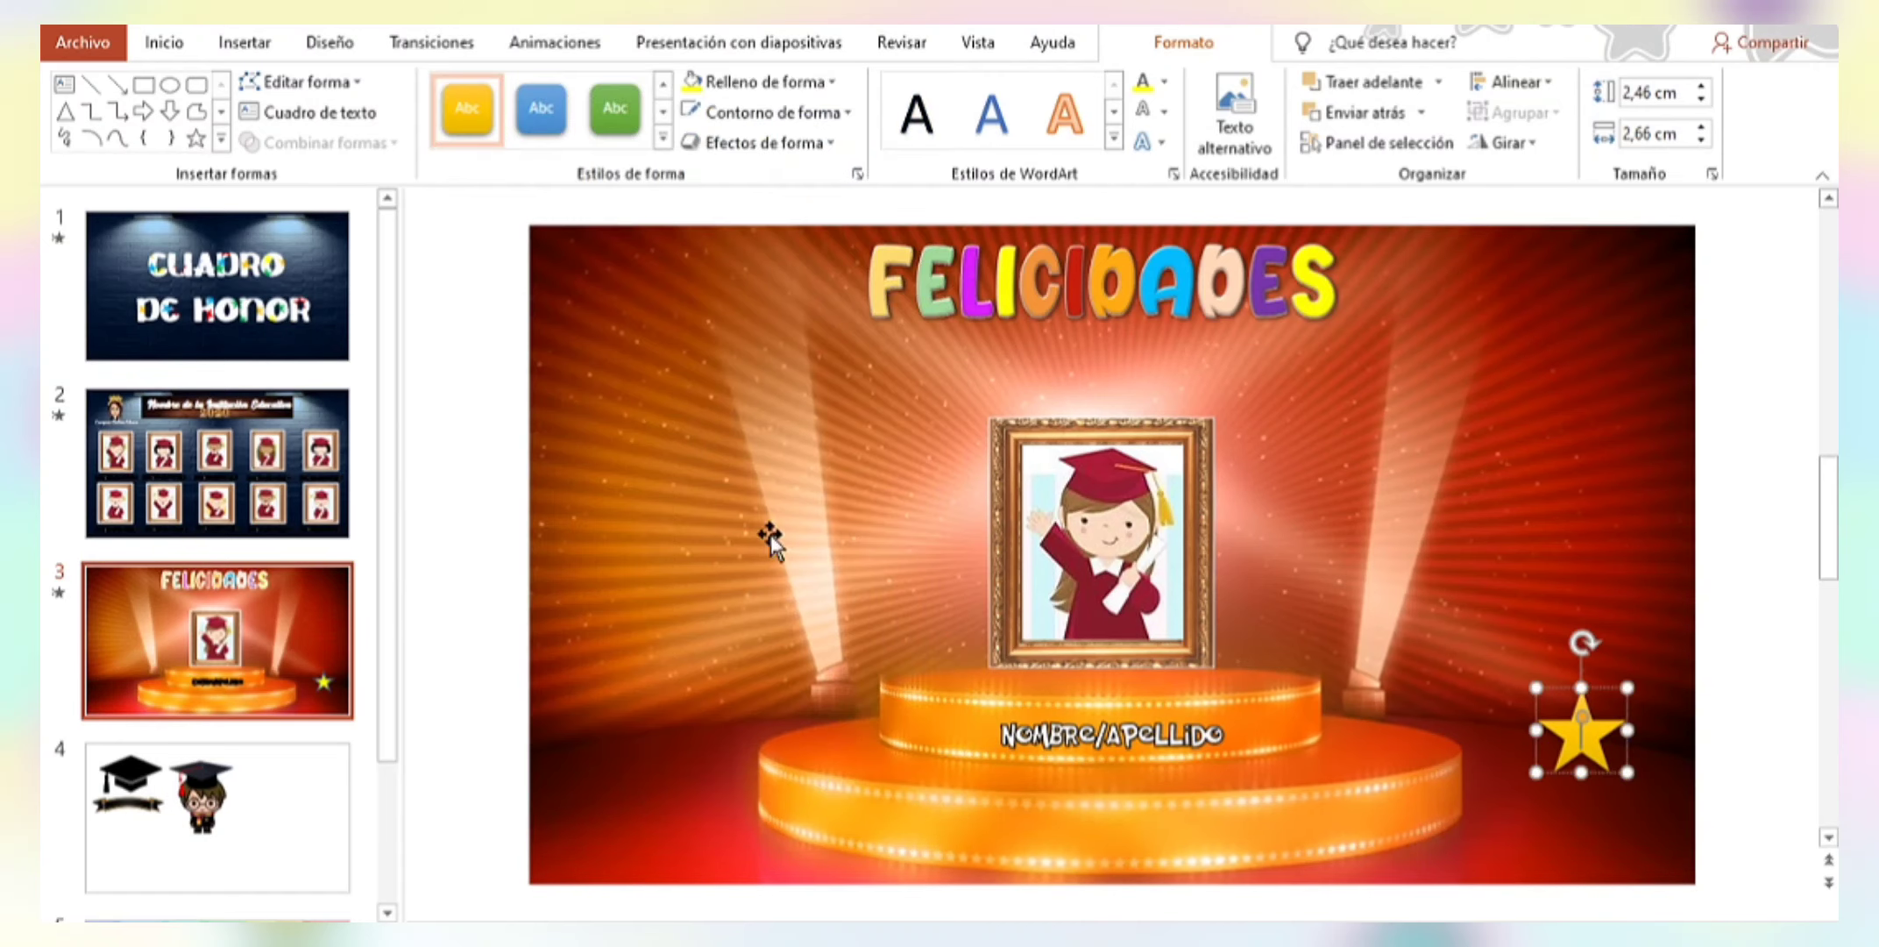
{"action": "left_click", "coordinate": [824, 114]}
{"action": "left_click", "coordinate": [1675, 768]}
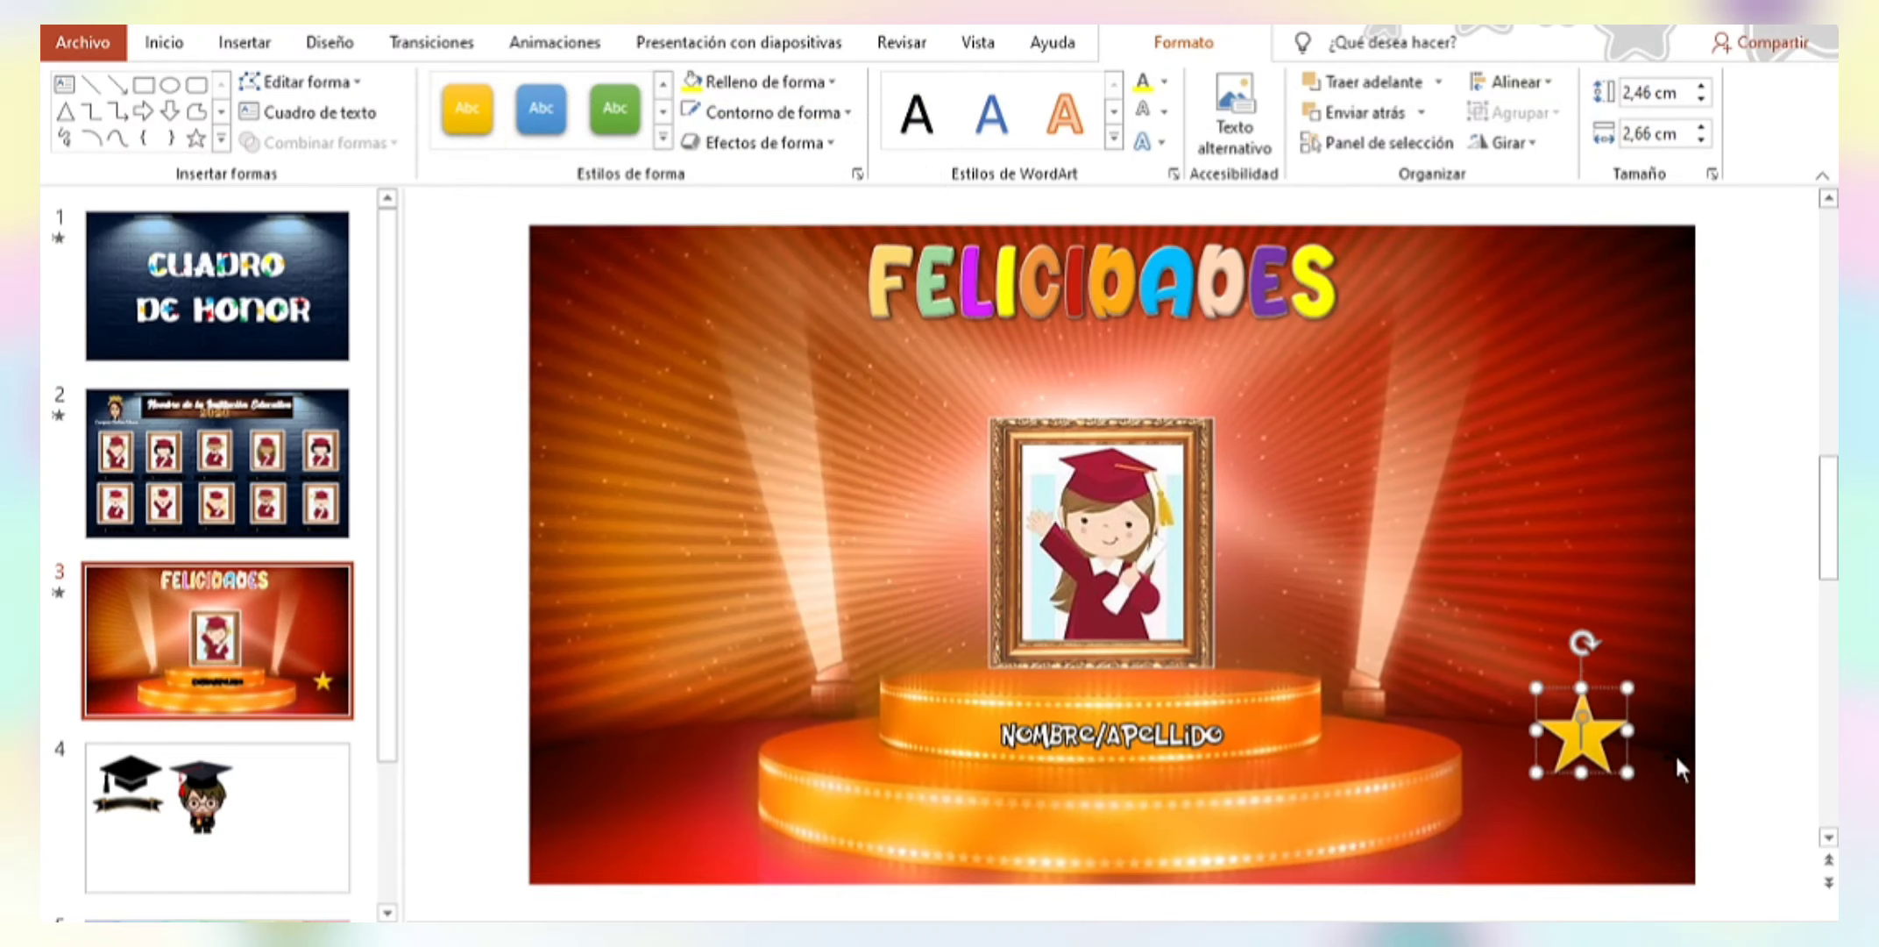
{"action": "left_click_drag", "start_coordinate": [1596, 736], "coordinate": [1622, 824]}
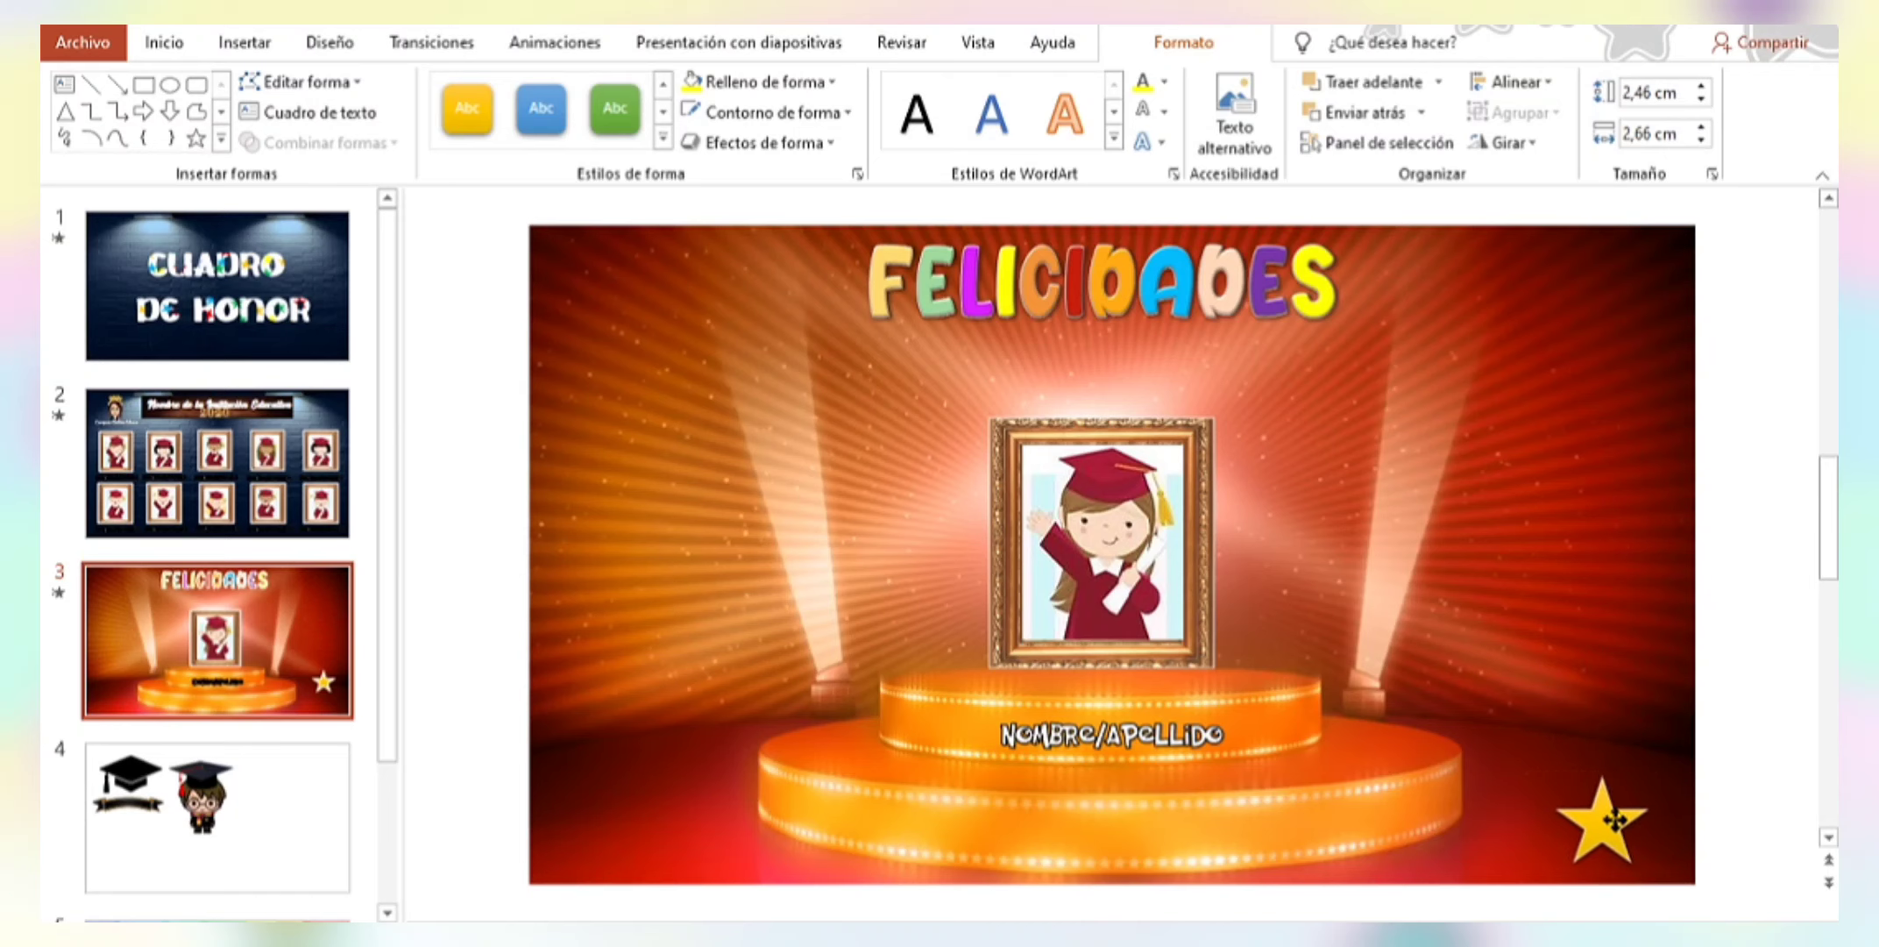
Hyperlink the yellow star to Diapositiva 2 in this document.
{"action": "right_click", "coordinate": [1618, 813]}
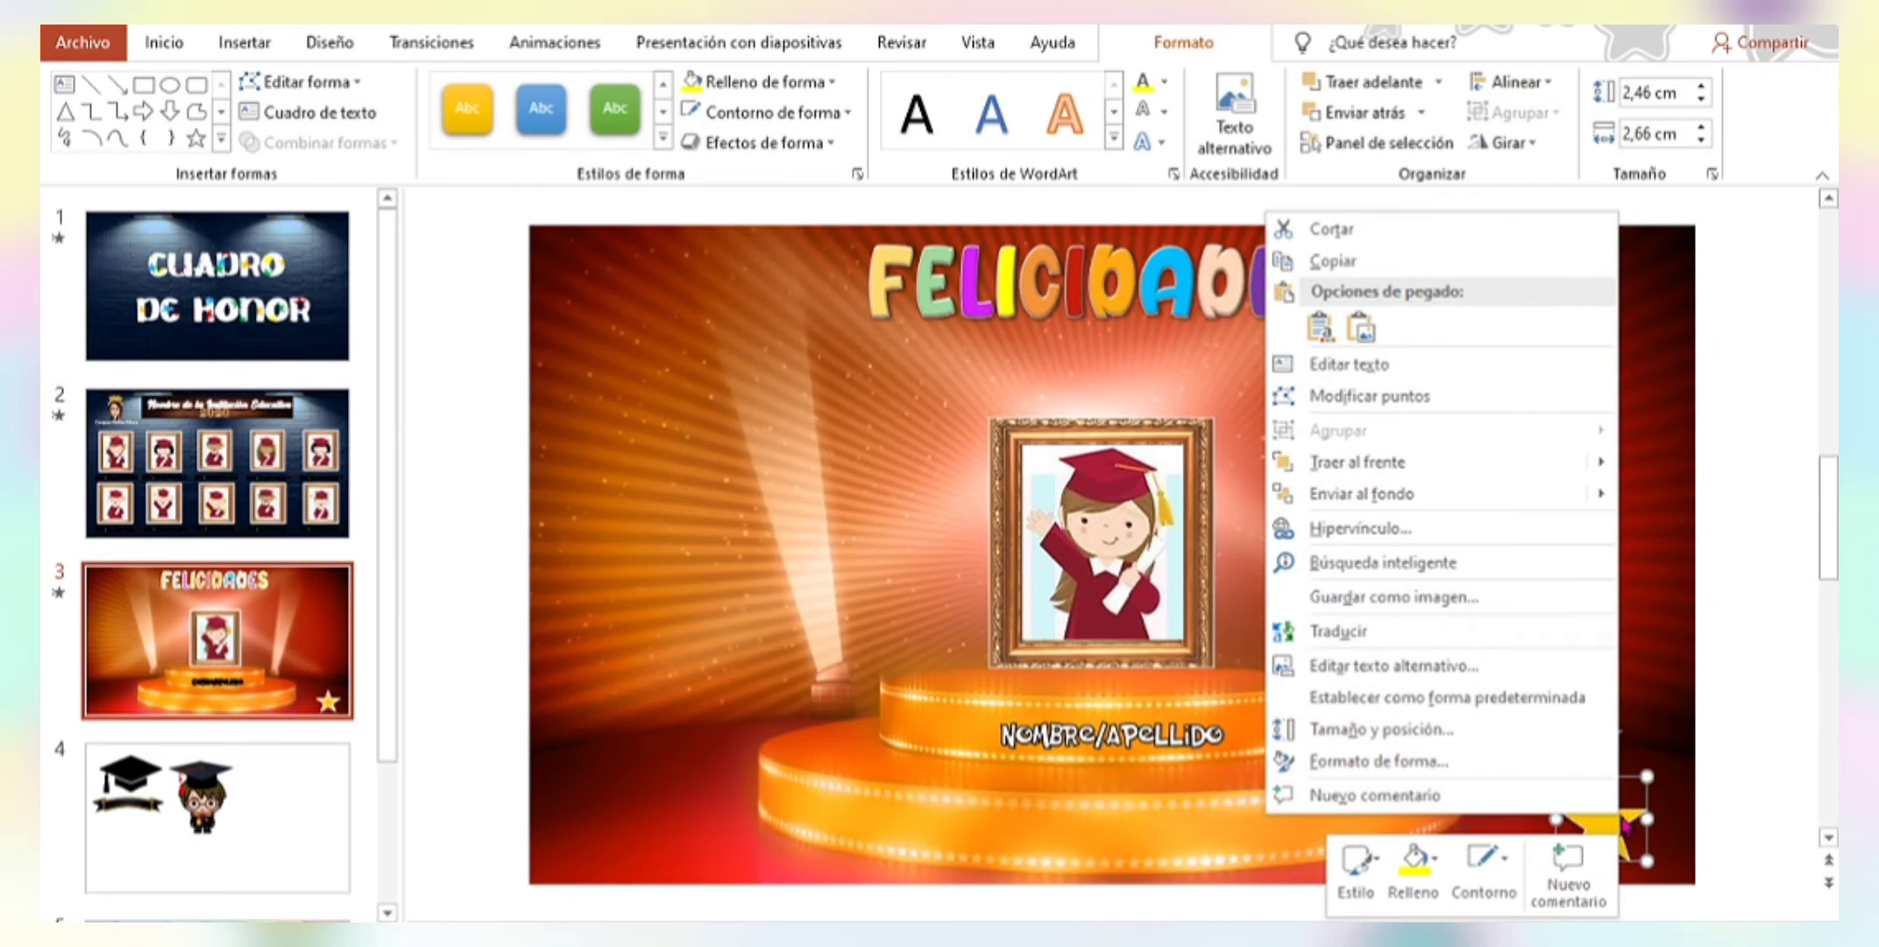
{"action": "left_click", "coordinate": [1484, 543]}
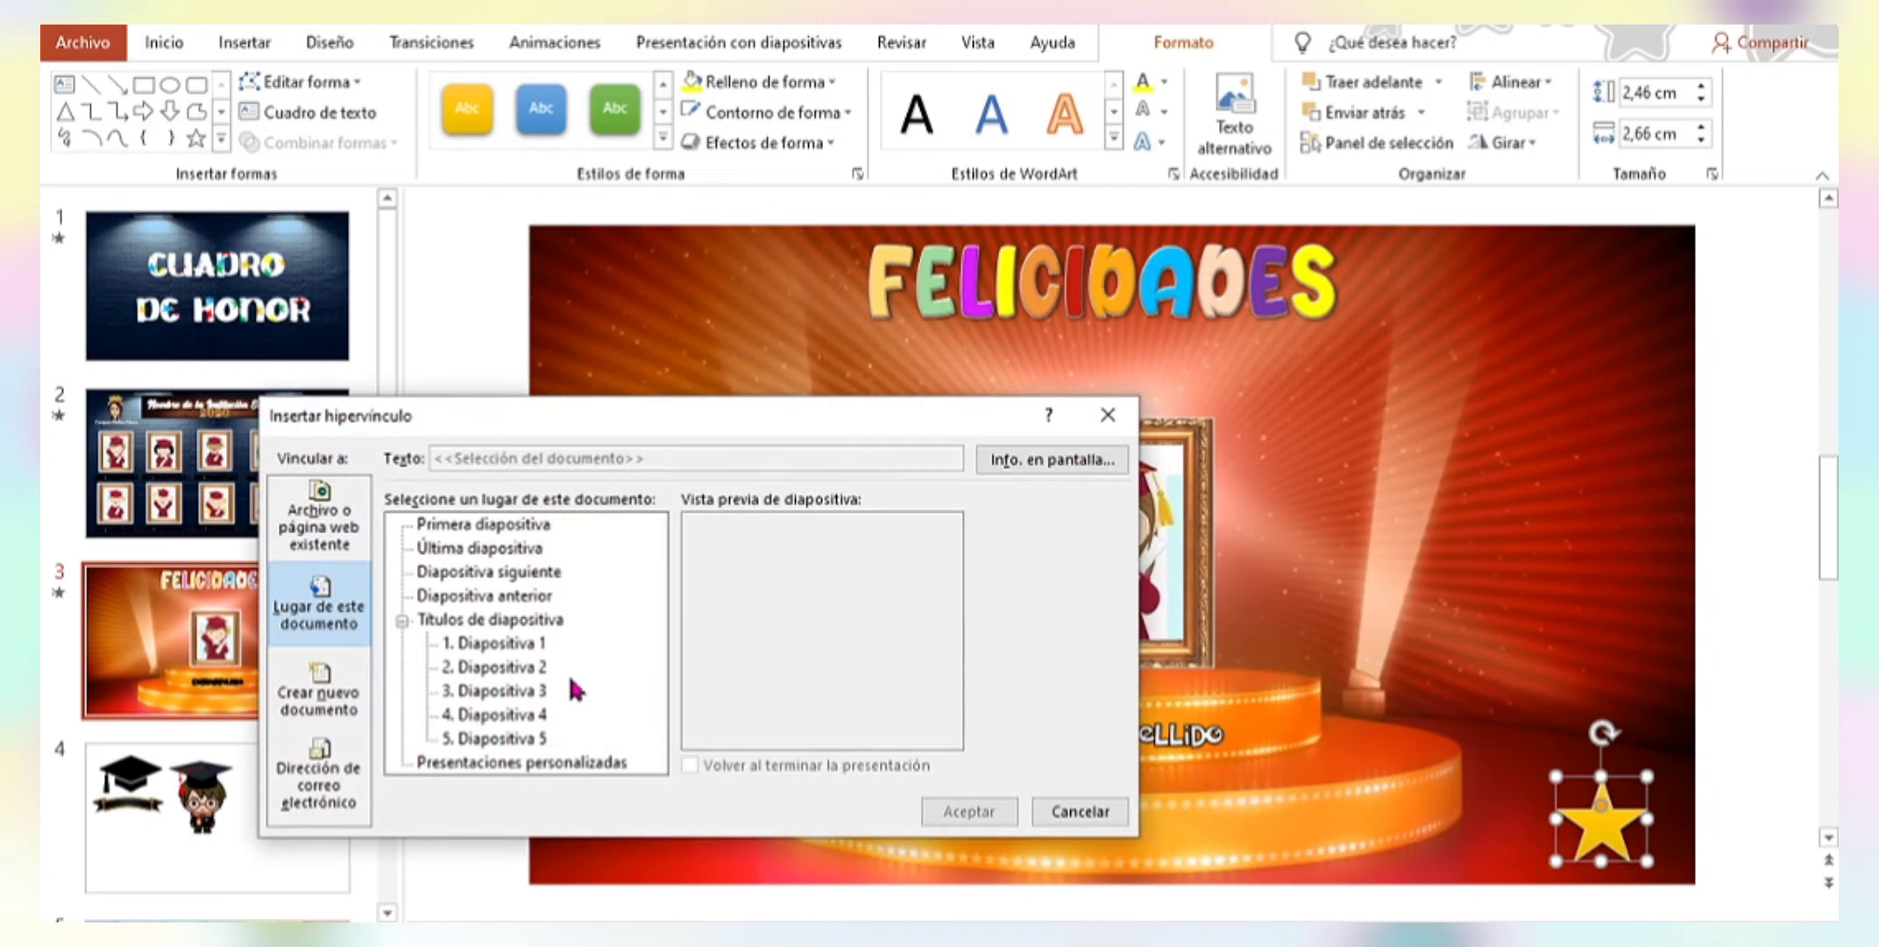
{"action": "left_click", "coordinate": [522, 668]}
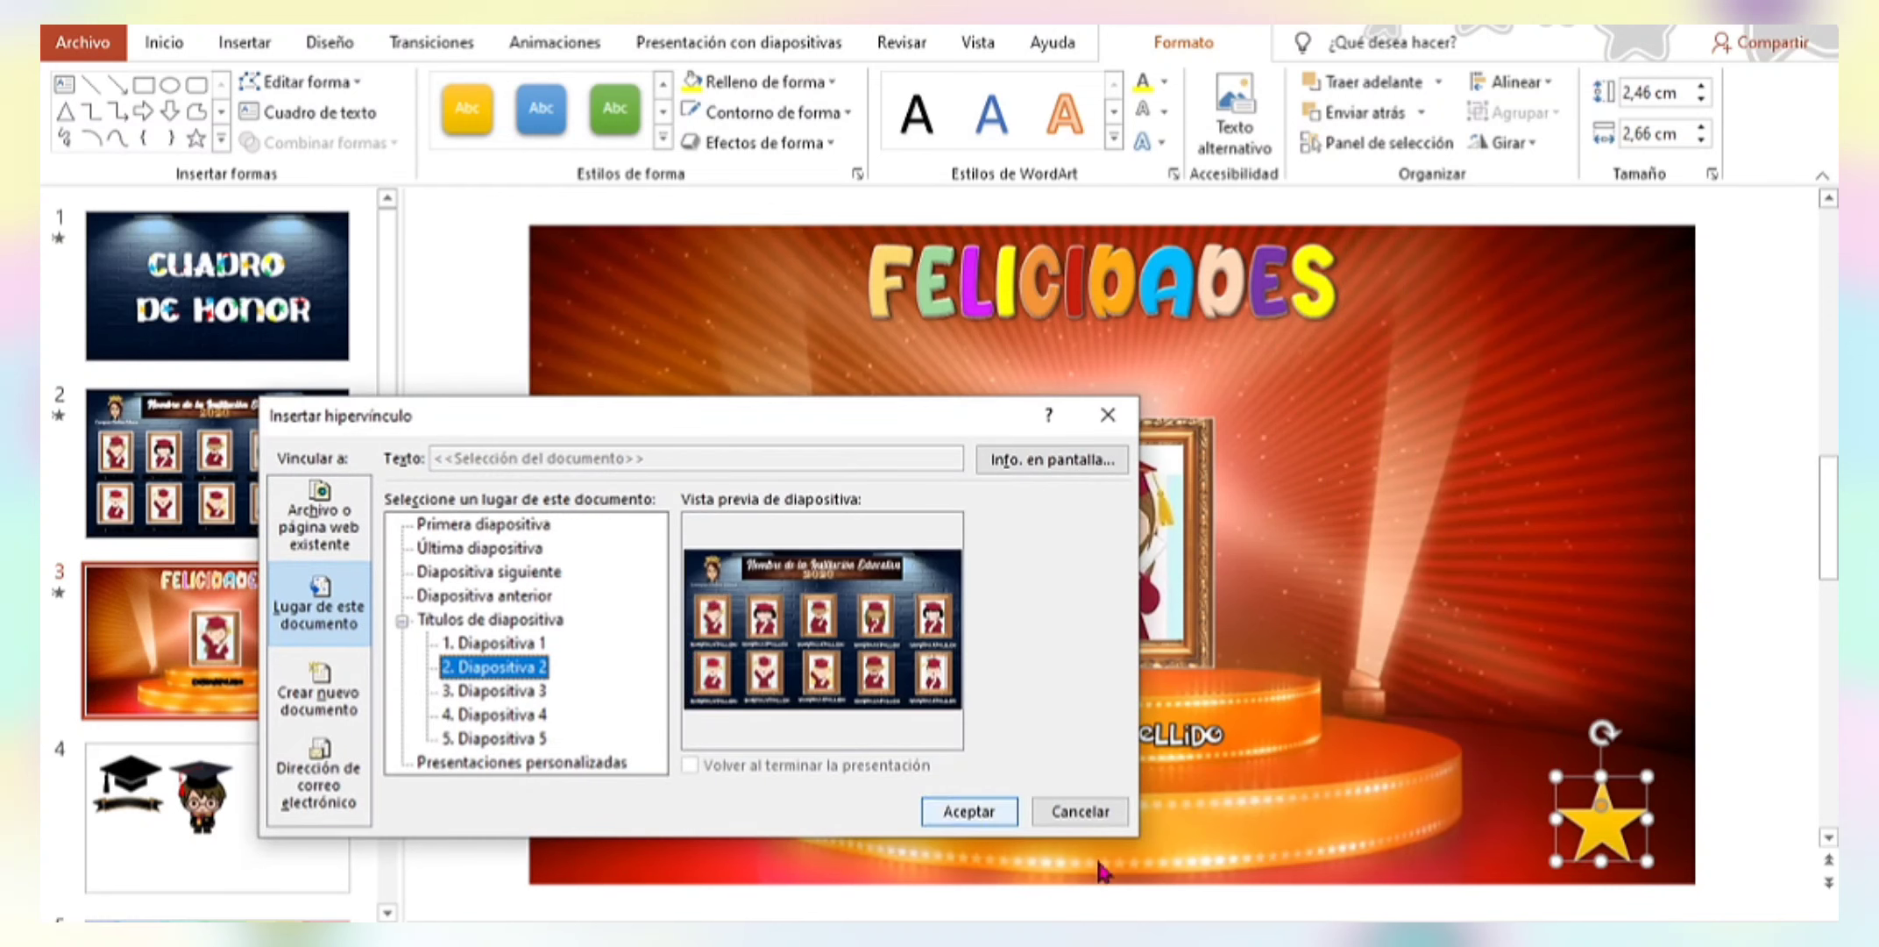
{"action": "left_click", "coordinate": [968, 811]}
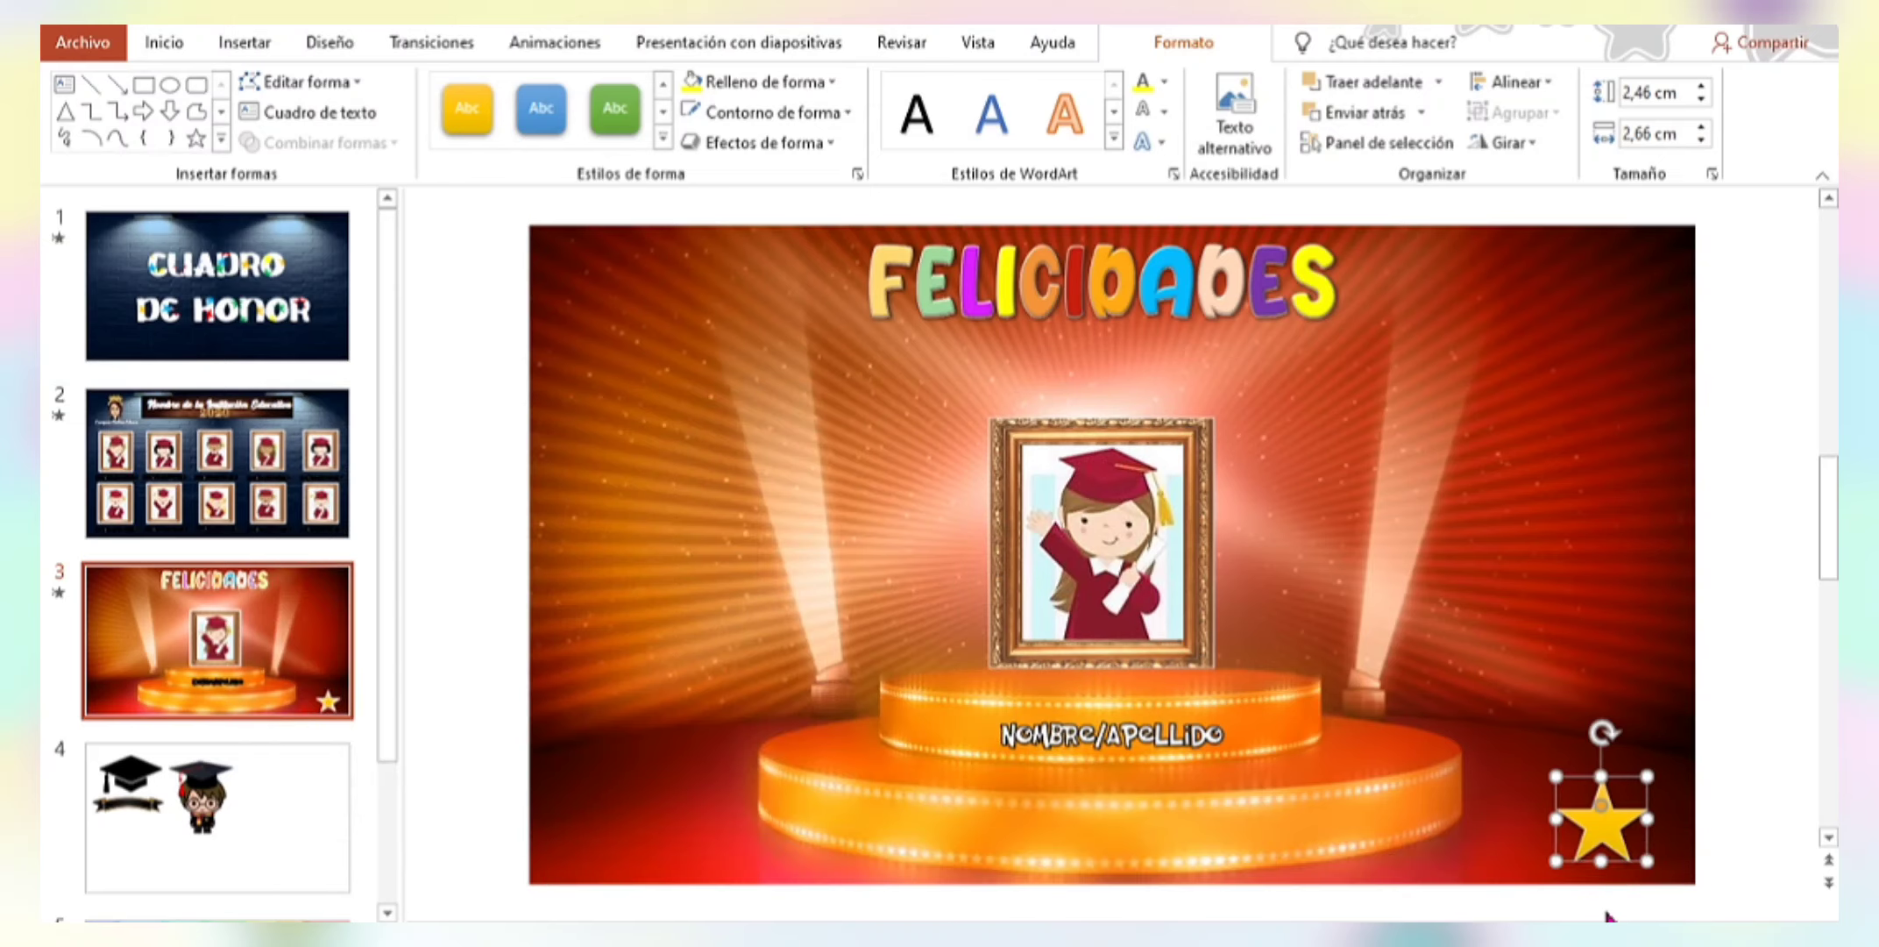
Run the slide show, follow the star link back to the honor roll twice, then end the show.
{"action": "key", "text": "shift+F5"}
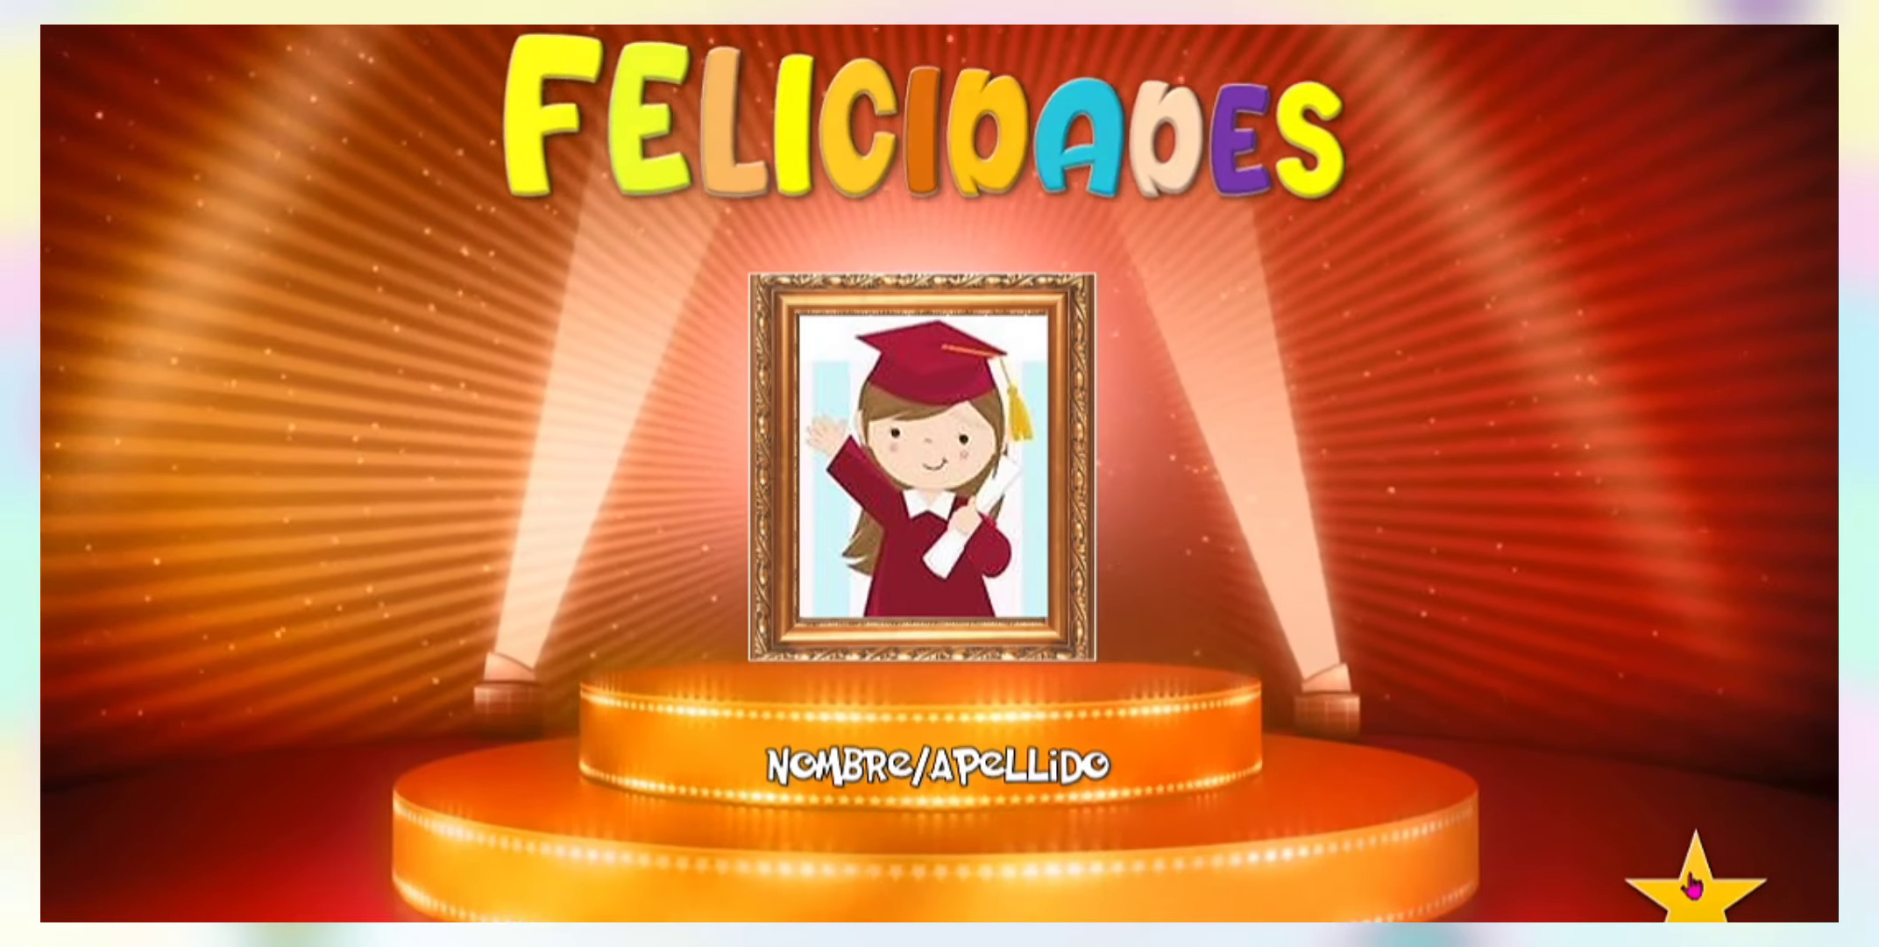
{"action": "left_click", "coordinate": [1697, 883]}
{"action": "left_click", "coordinate": [1382, 668]}
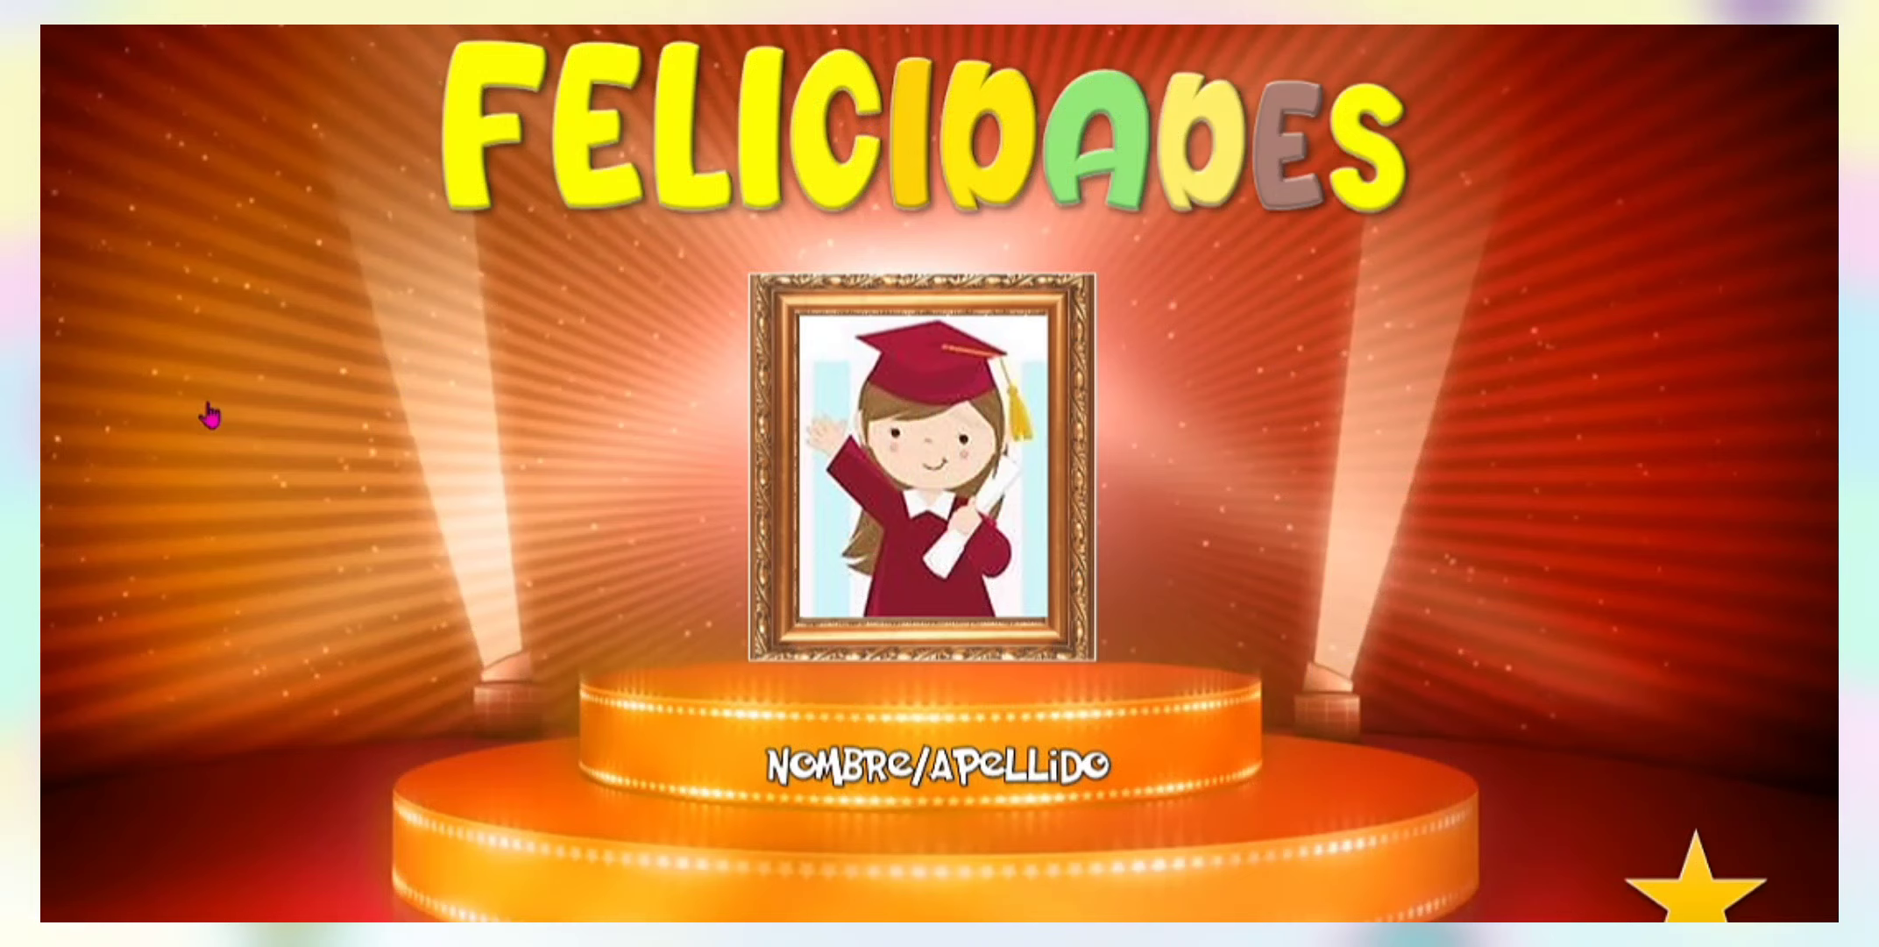
{"action": "left_click", "coordinate": [1697, 884]}
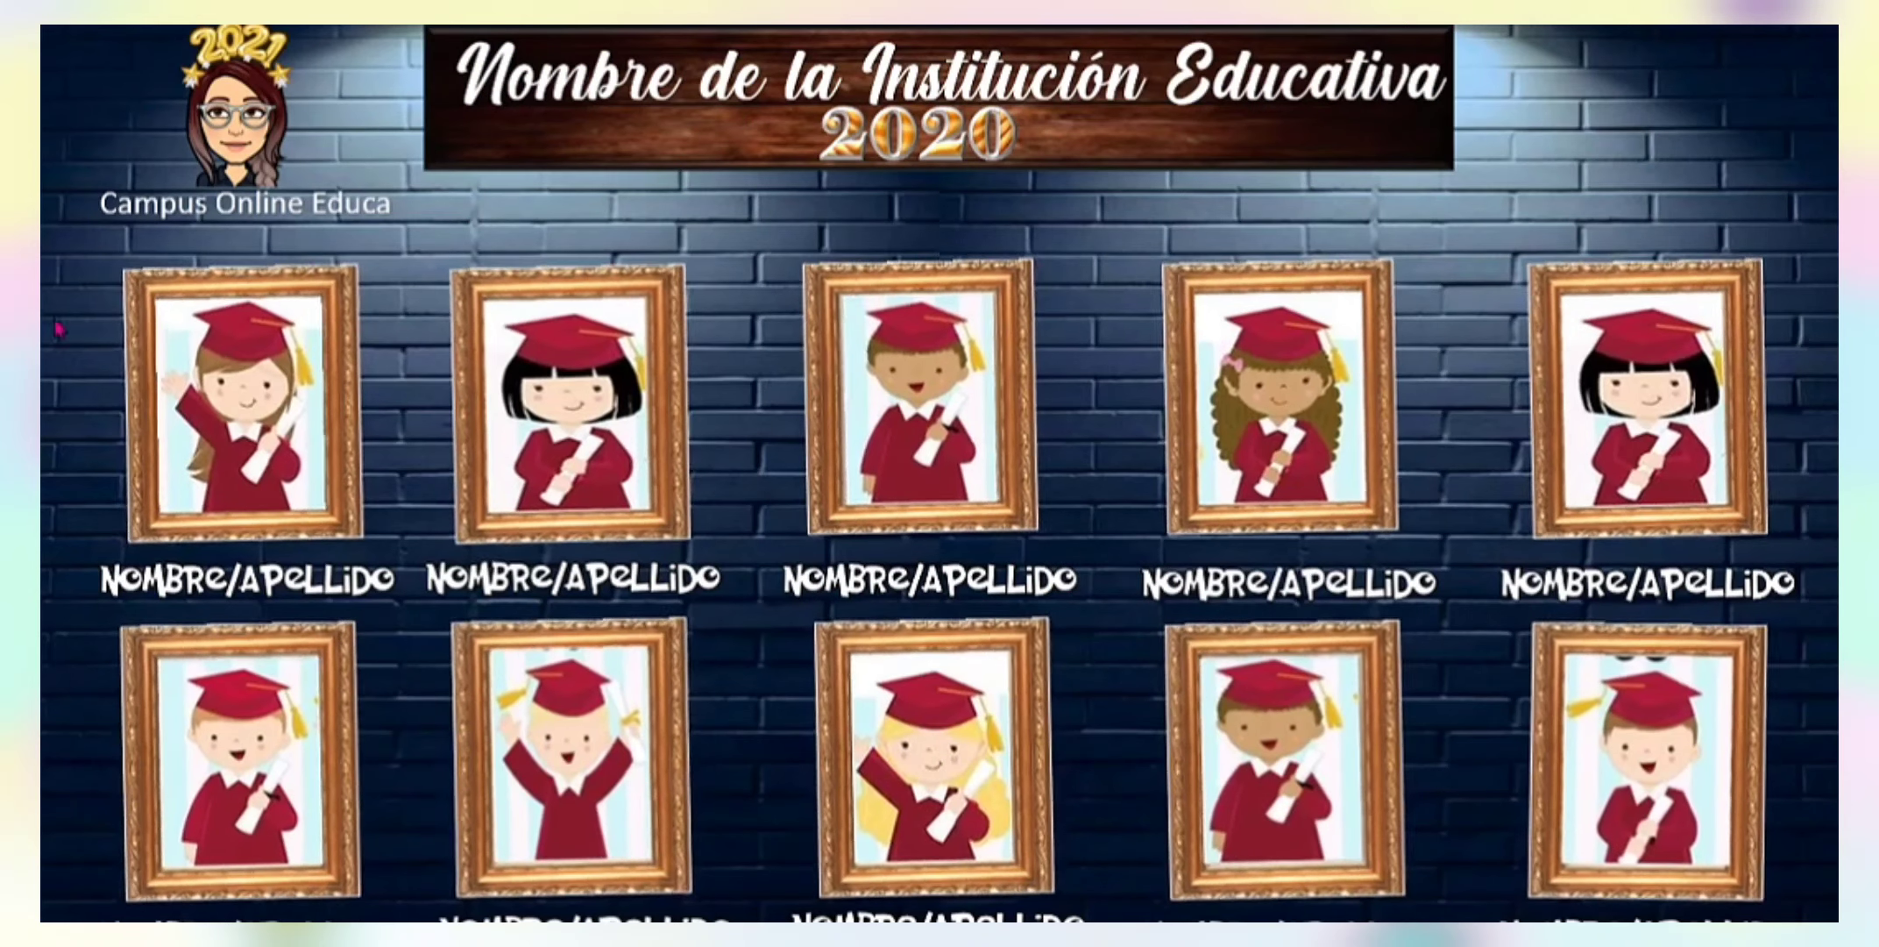
{"action": "right_click", "coordinate": [1820, 653]}
{"action": "left_click", "coordinate": [1740, 621]}
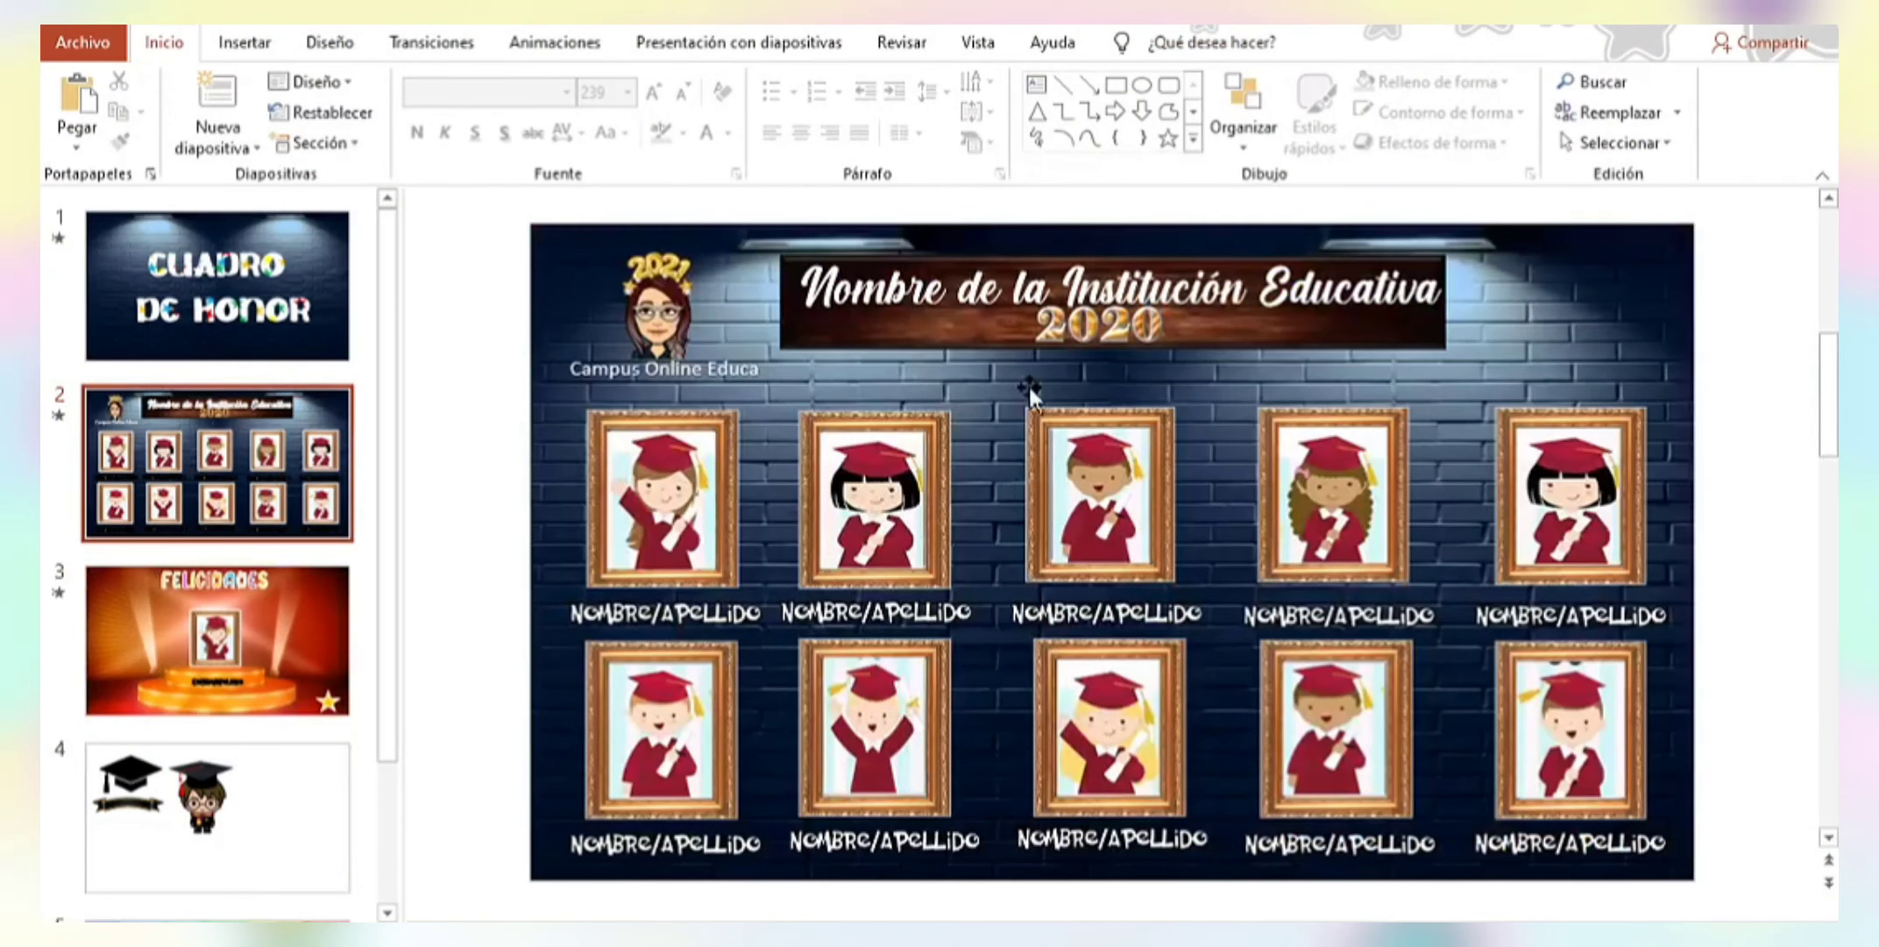
Inspect the institution name title and the third NOMBRE/APELLIDO label on the slide.
{"action": "left_click", "coordinate": [982, 298]}
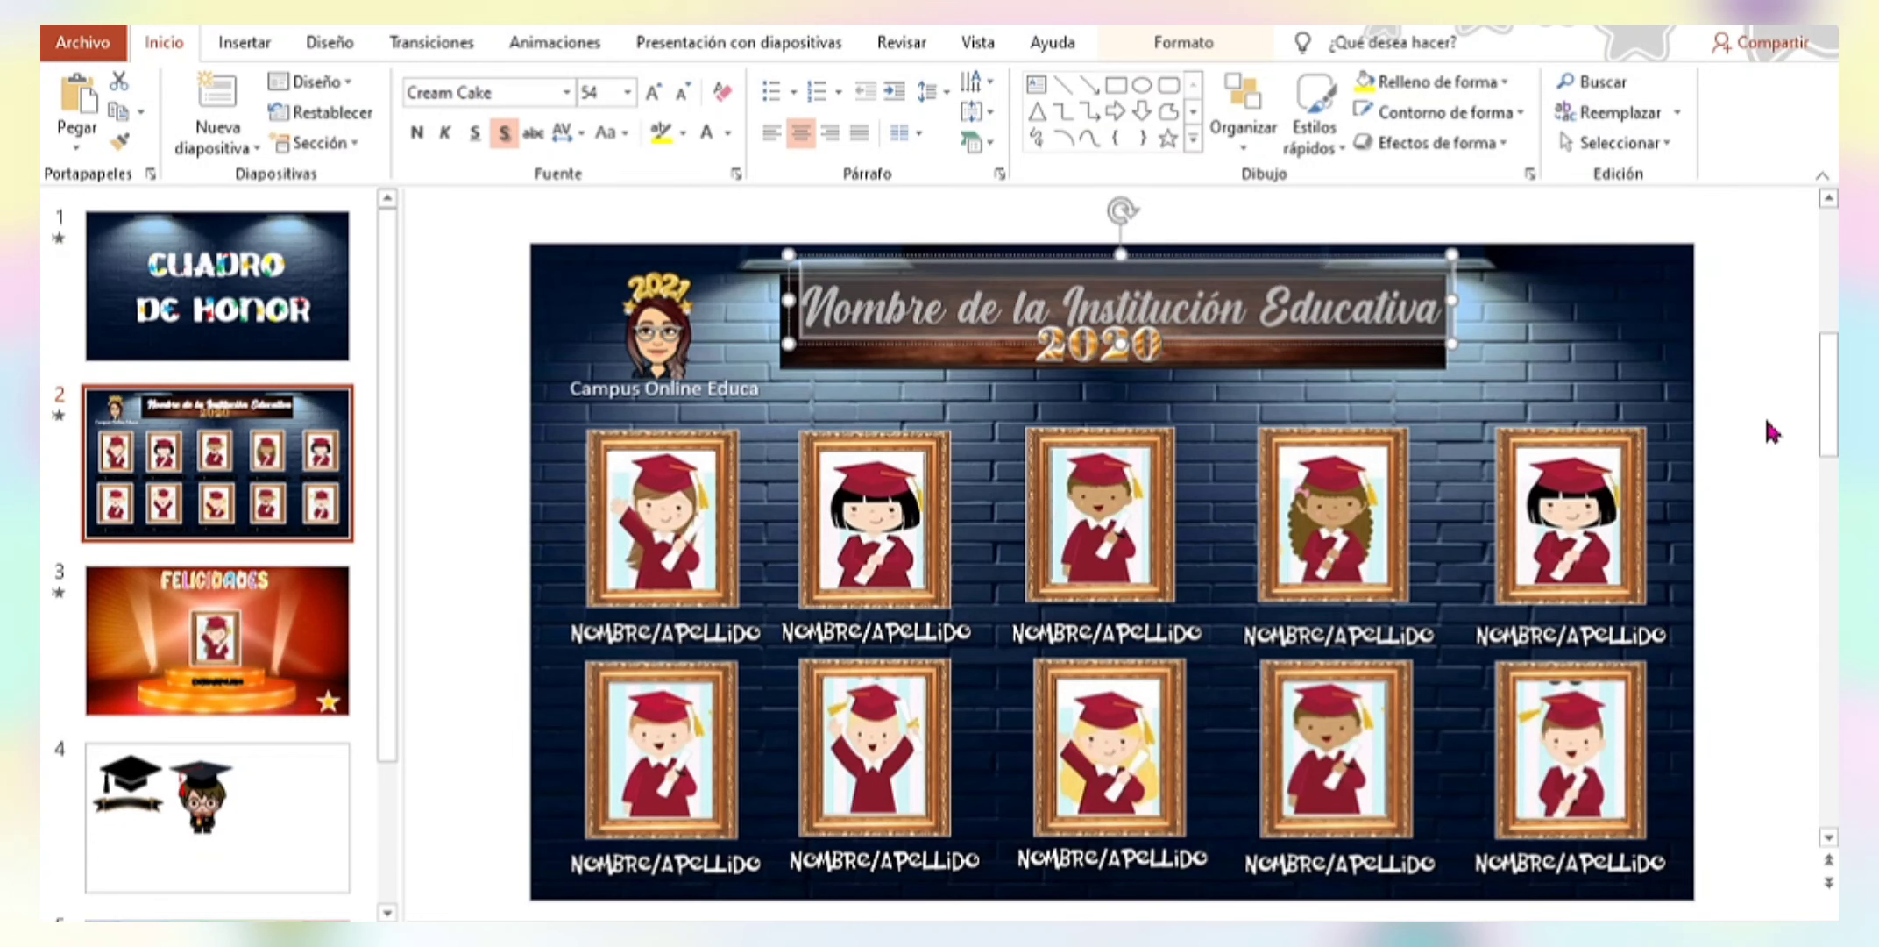
{"action": "left_click", "coordinate": [1799, 414]}
{"action": "scroll", "coordinate": [1799, 414], "scroll_direction": "down", "scroll_amount": 1}
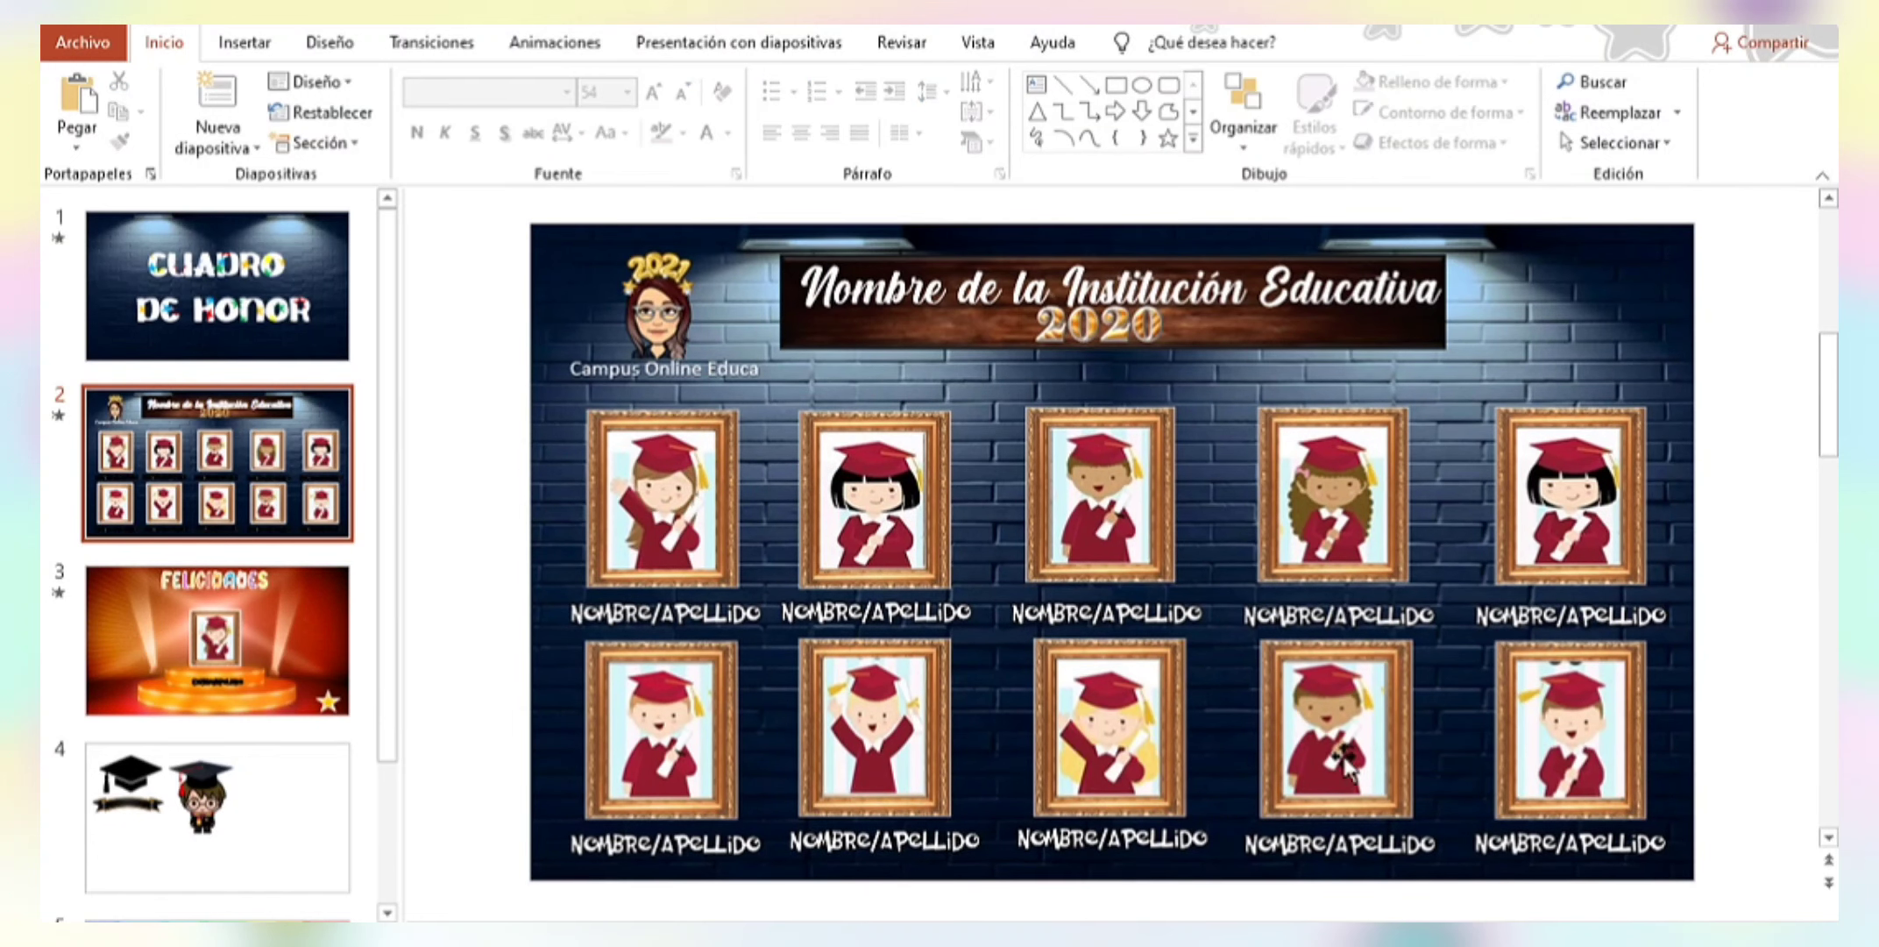
{"action": "left_click", "coordinate": [1130, 614]}
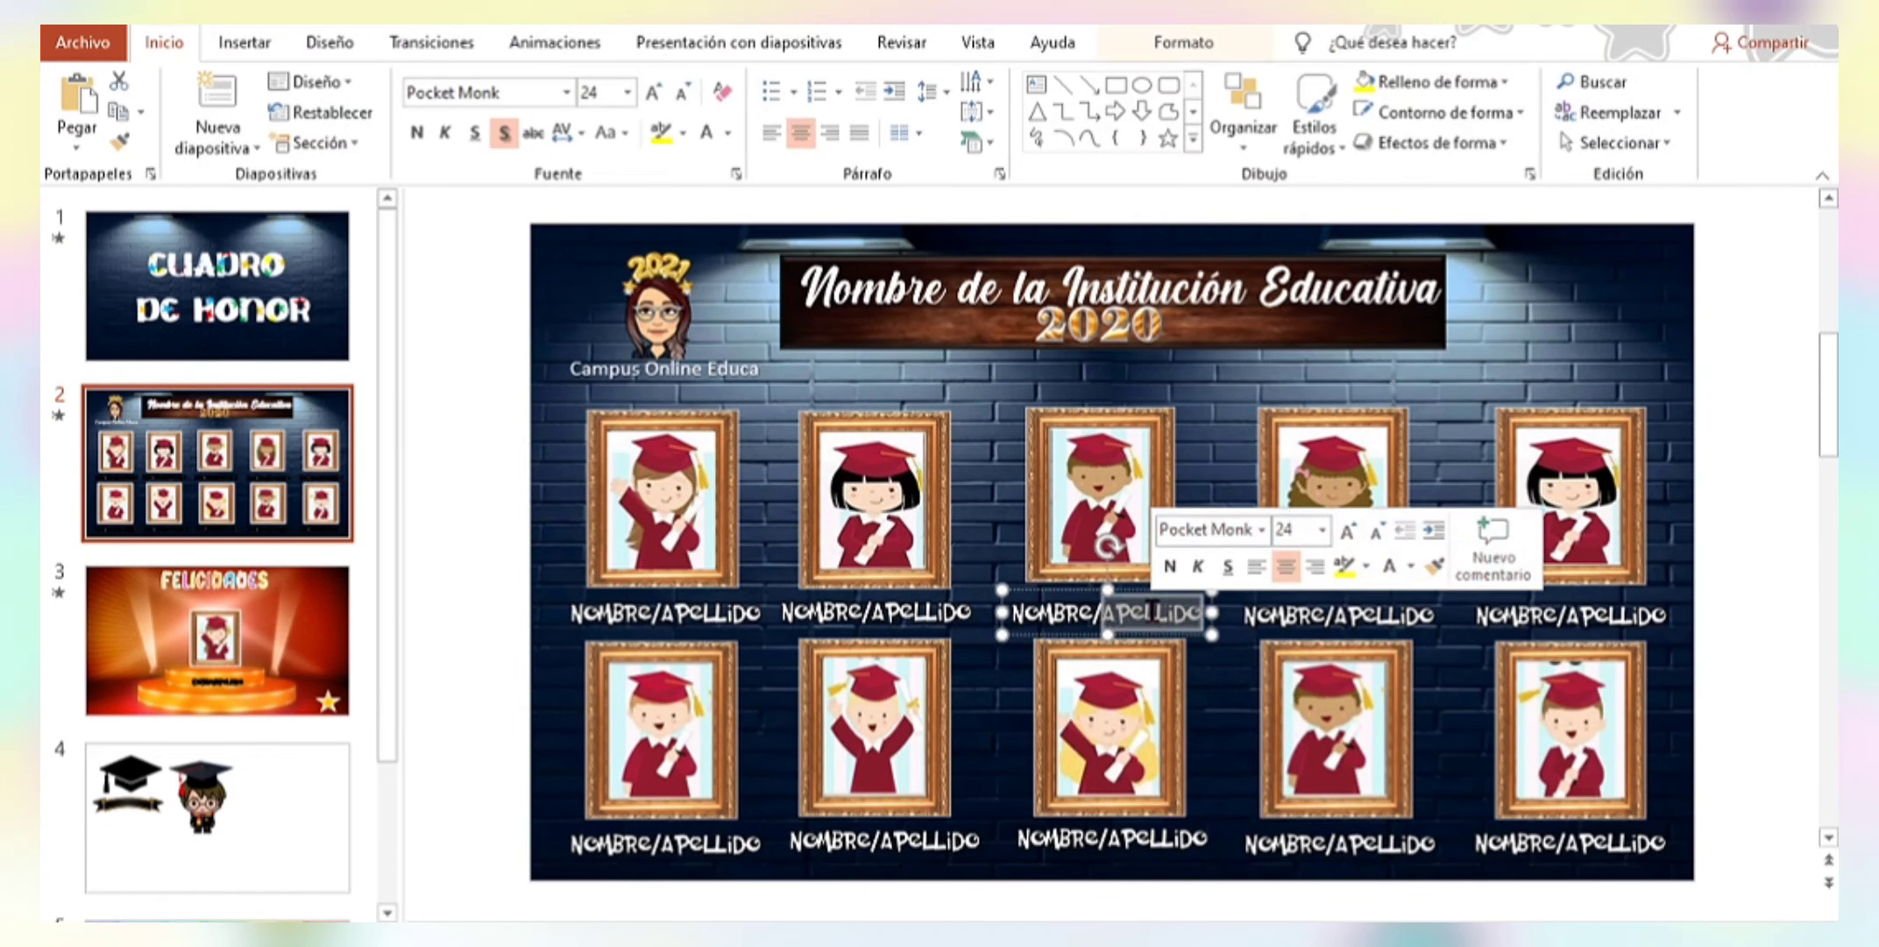
{"action": "left_click", "coordinate": [1788, 640]}
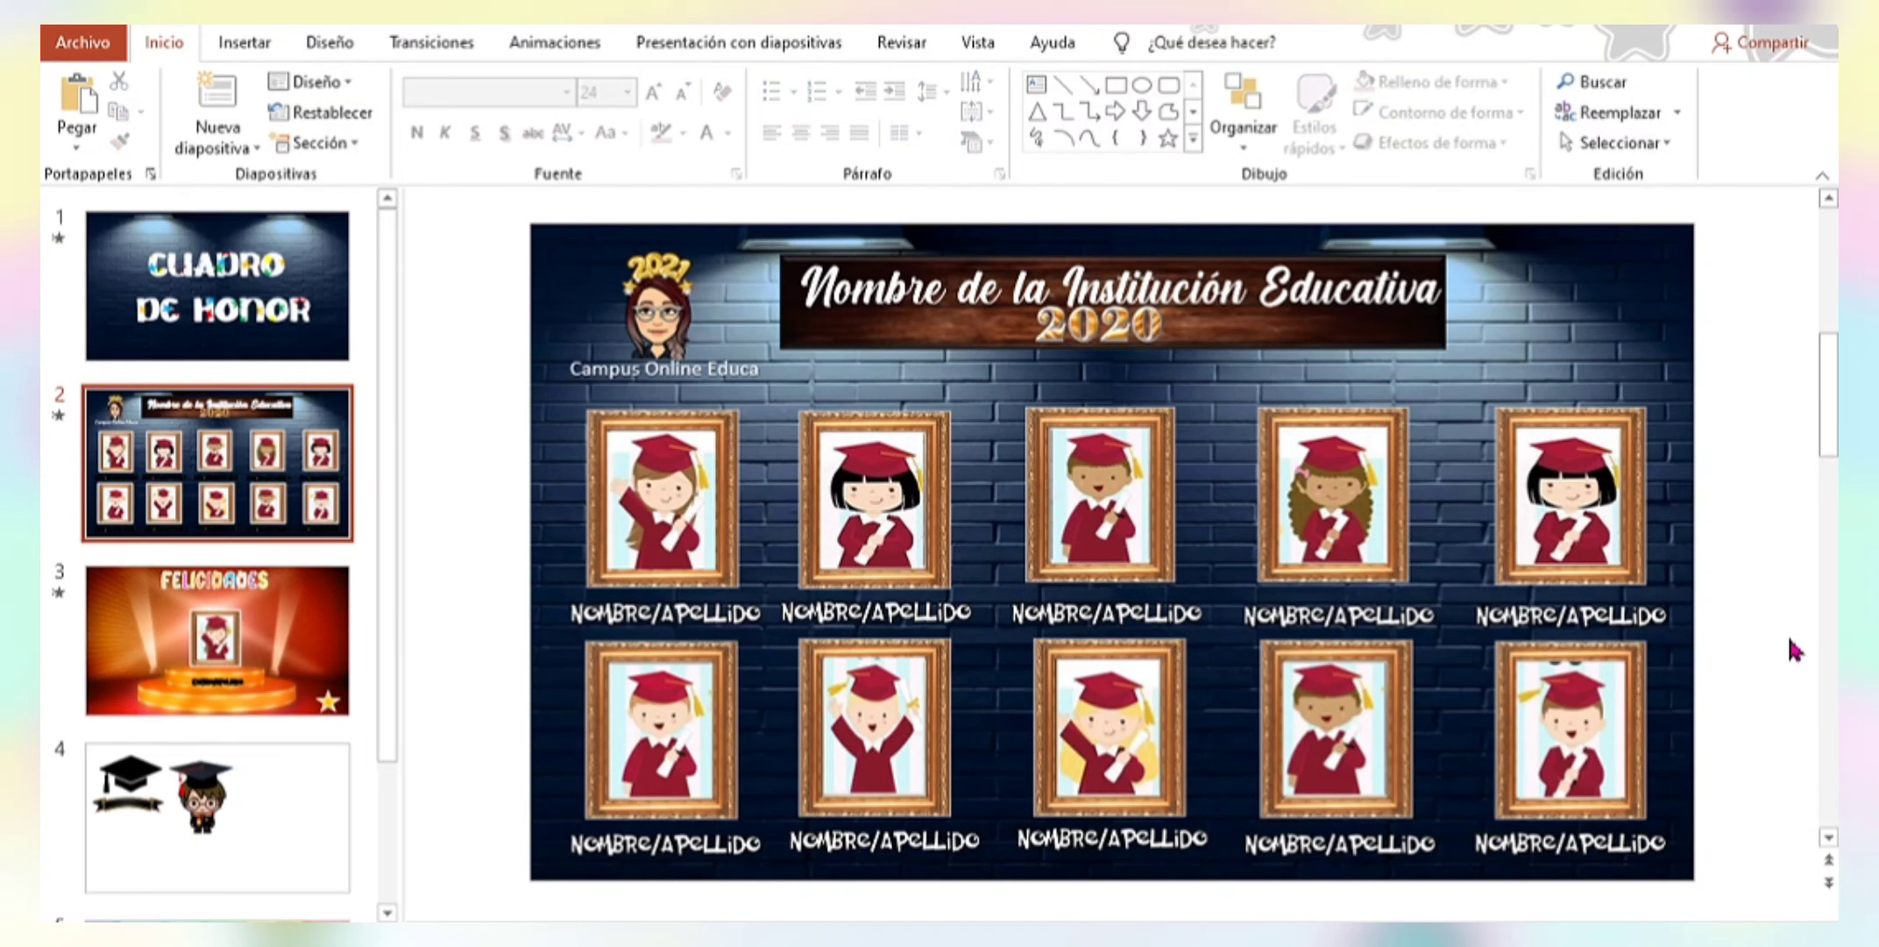
Browse the title, honor-roll and Felicidades slide thumbnails, ending on Felicidades.
{"action": "left_click", "coordinate": [245, 614]}
{"action": "left_click", "coordinate": [276, 473]}
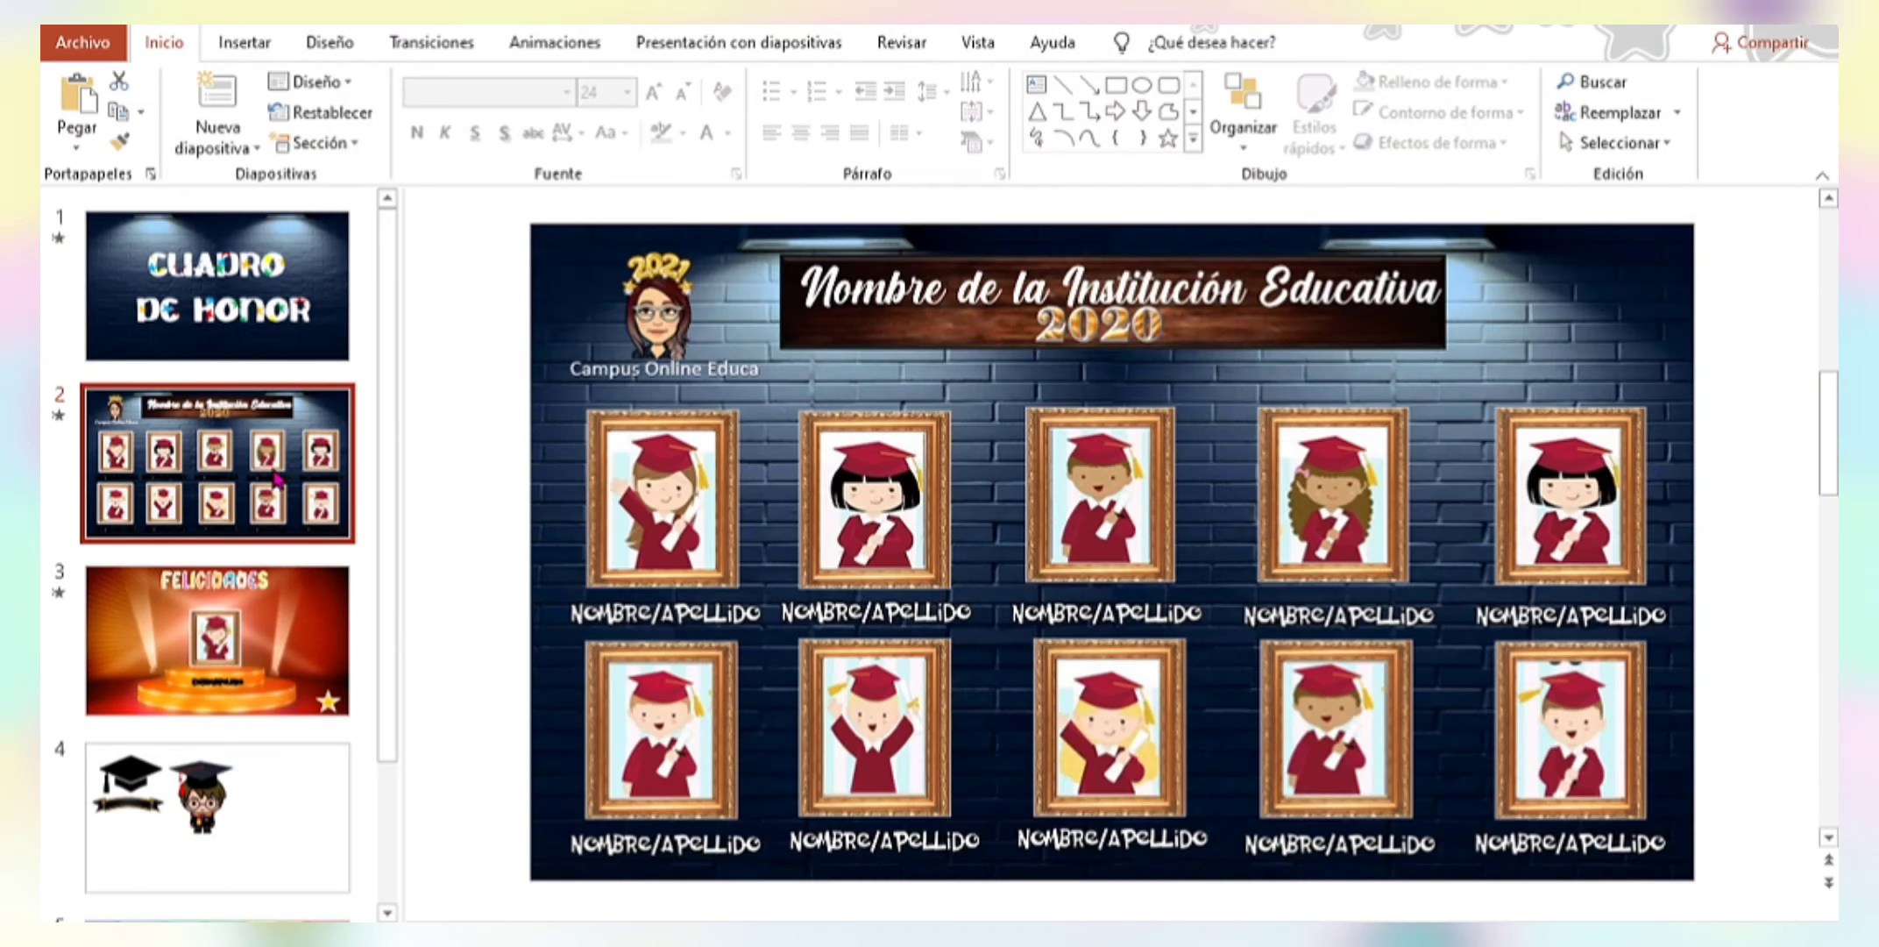
{"action": "left_click", "coordinate": [279, 366]}
{"action": "left_click", "coordinate": [267, 491]}
{"action": "left_click", "coordinate": [303, 630]}
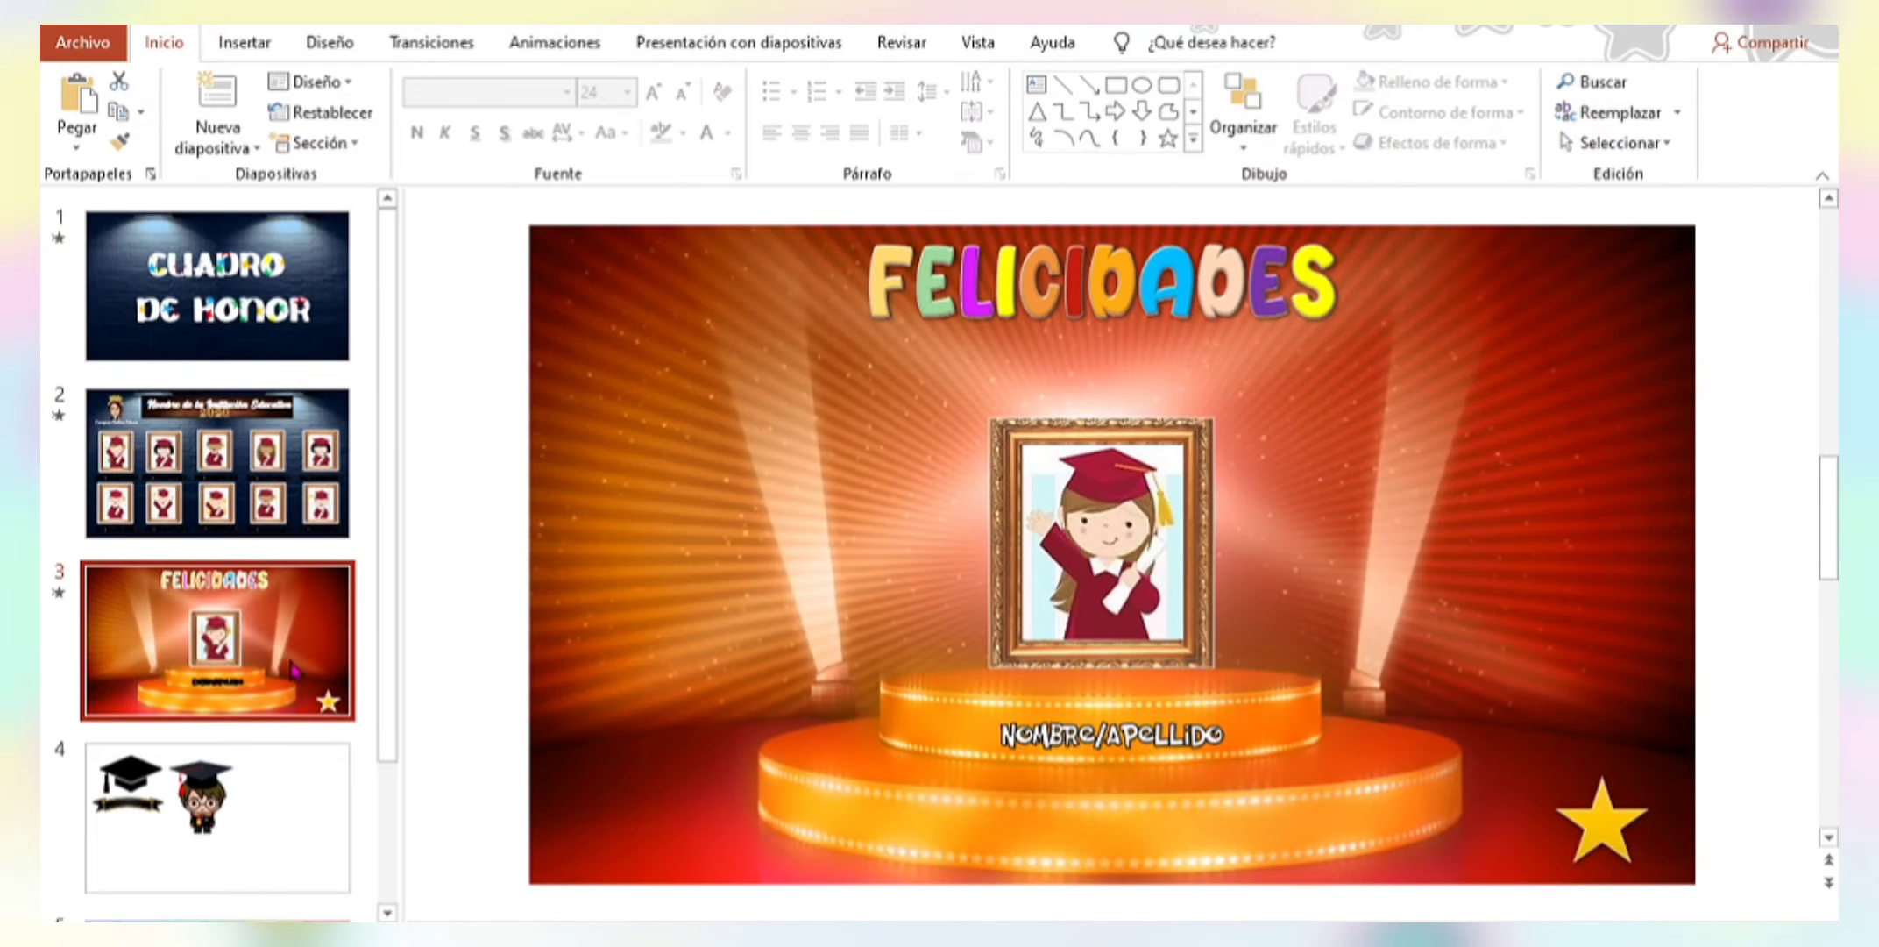
On slide 4, move the red-tasselled cap off Harry to the right and nudge Harry down-left.
{"action": "left_click", "coordinate": [284, 807]}
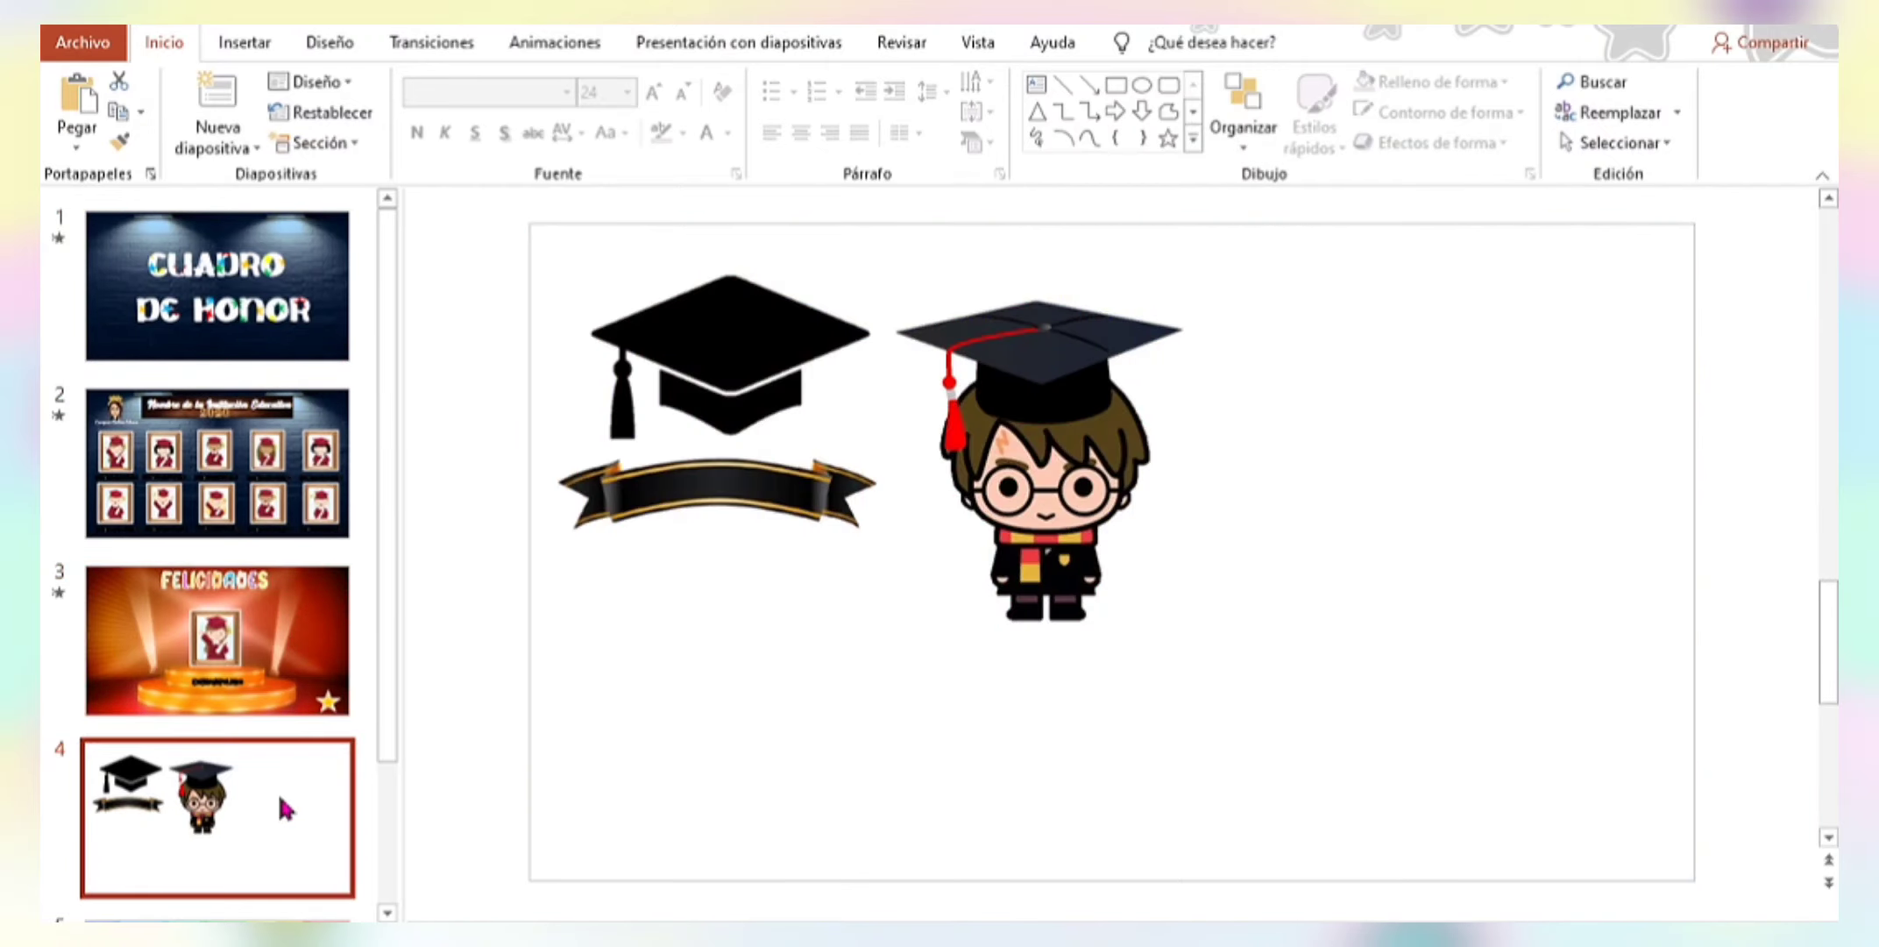
{"action": "left_click_drag", "start_coordinate": [937, 412], "coordinate": [1233, 412]}
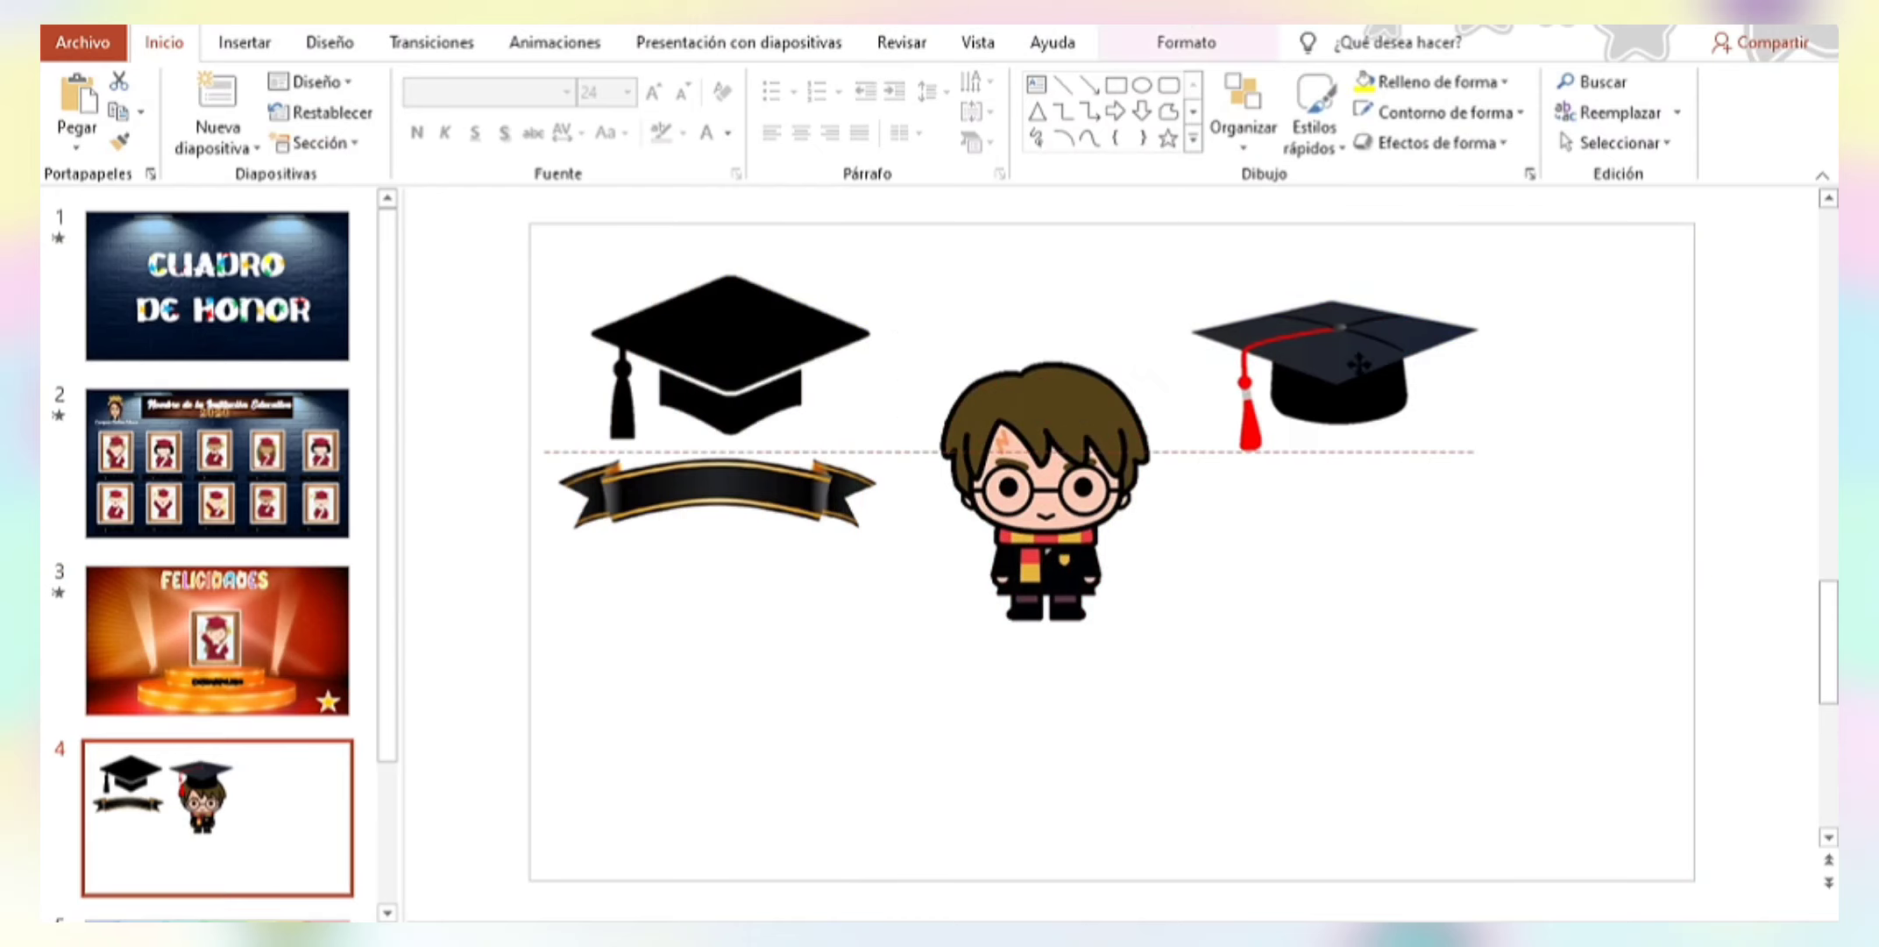
{"action": "left_click", "coordinate": [778, 375]}
{"action": "left_click_drag", "start_coordinate": [1010, 518], "coordinate": [1000, 538]}
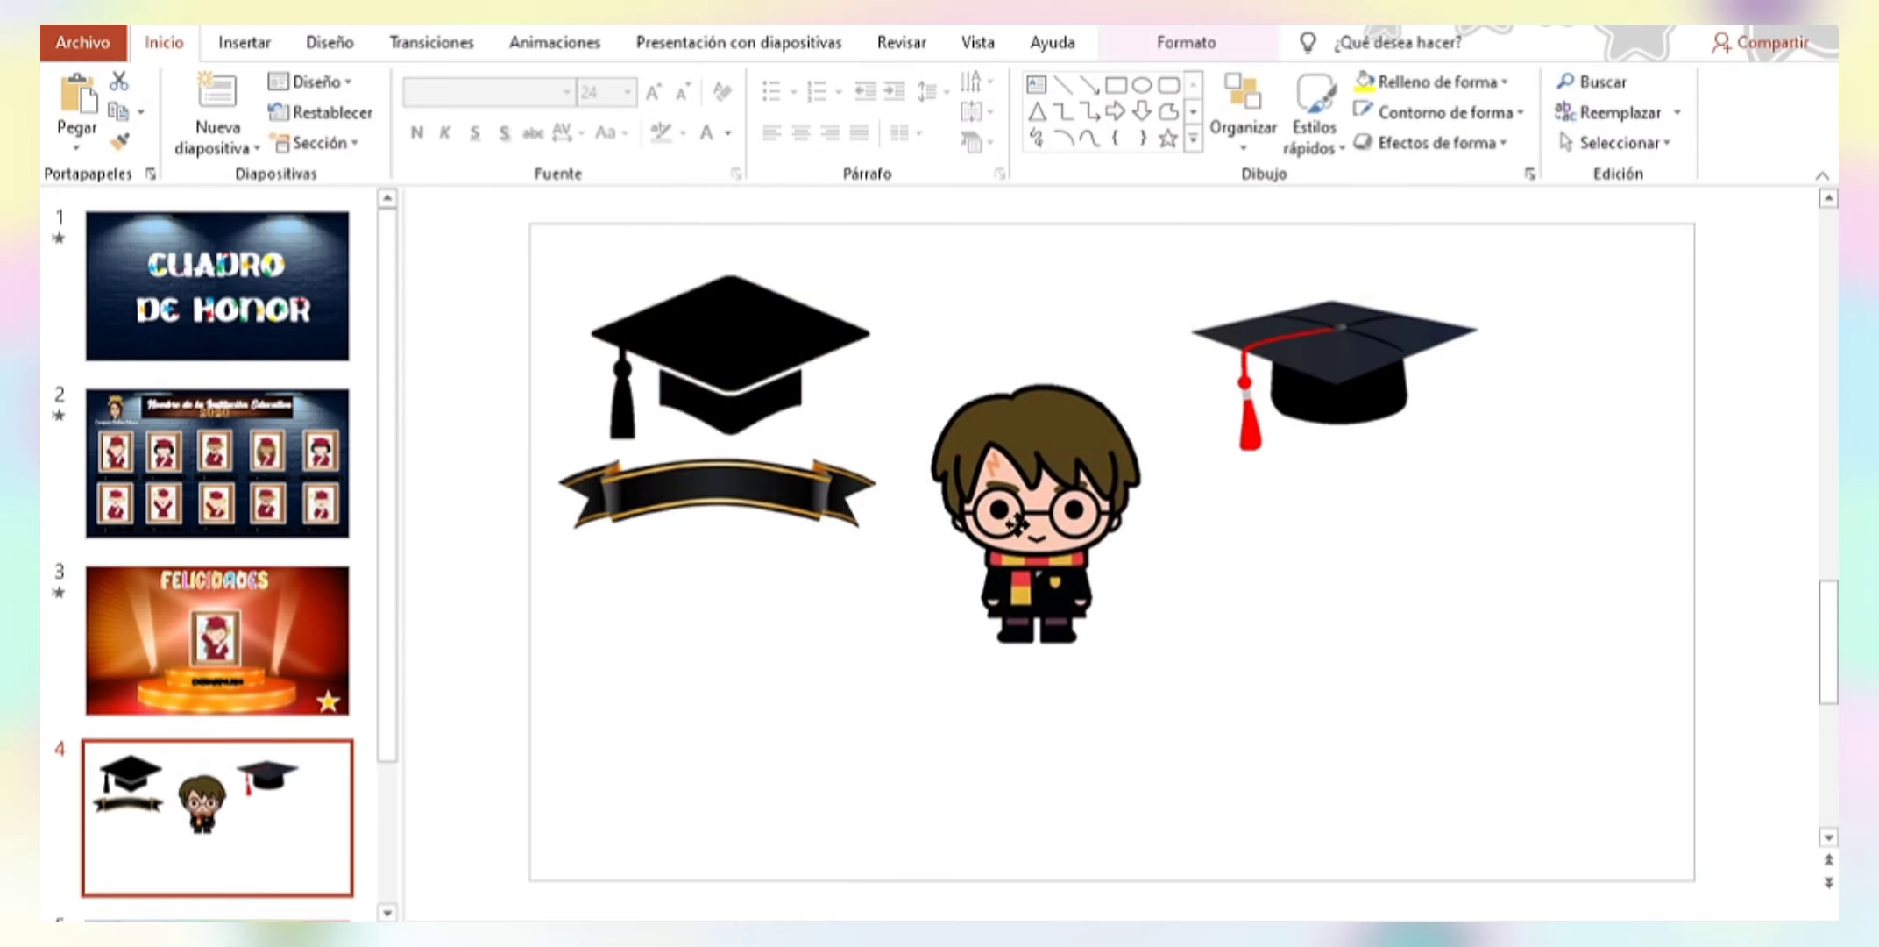
Position the black cap just above the black ribbon, then select the ribbon.
{"action": "left_click", "coordinate": [742, 385]}
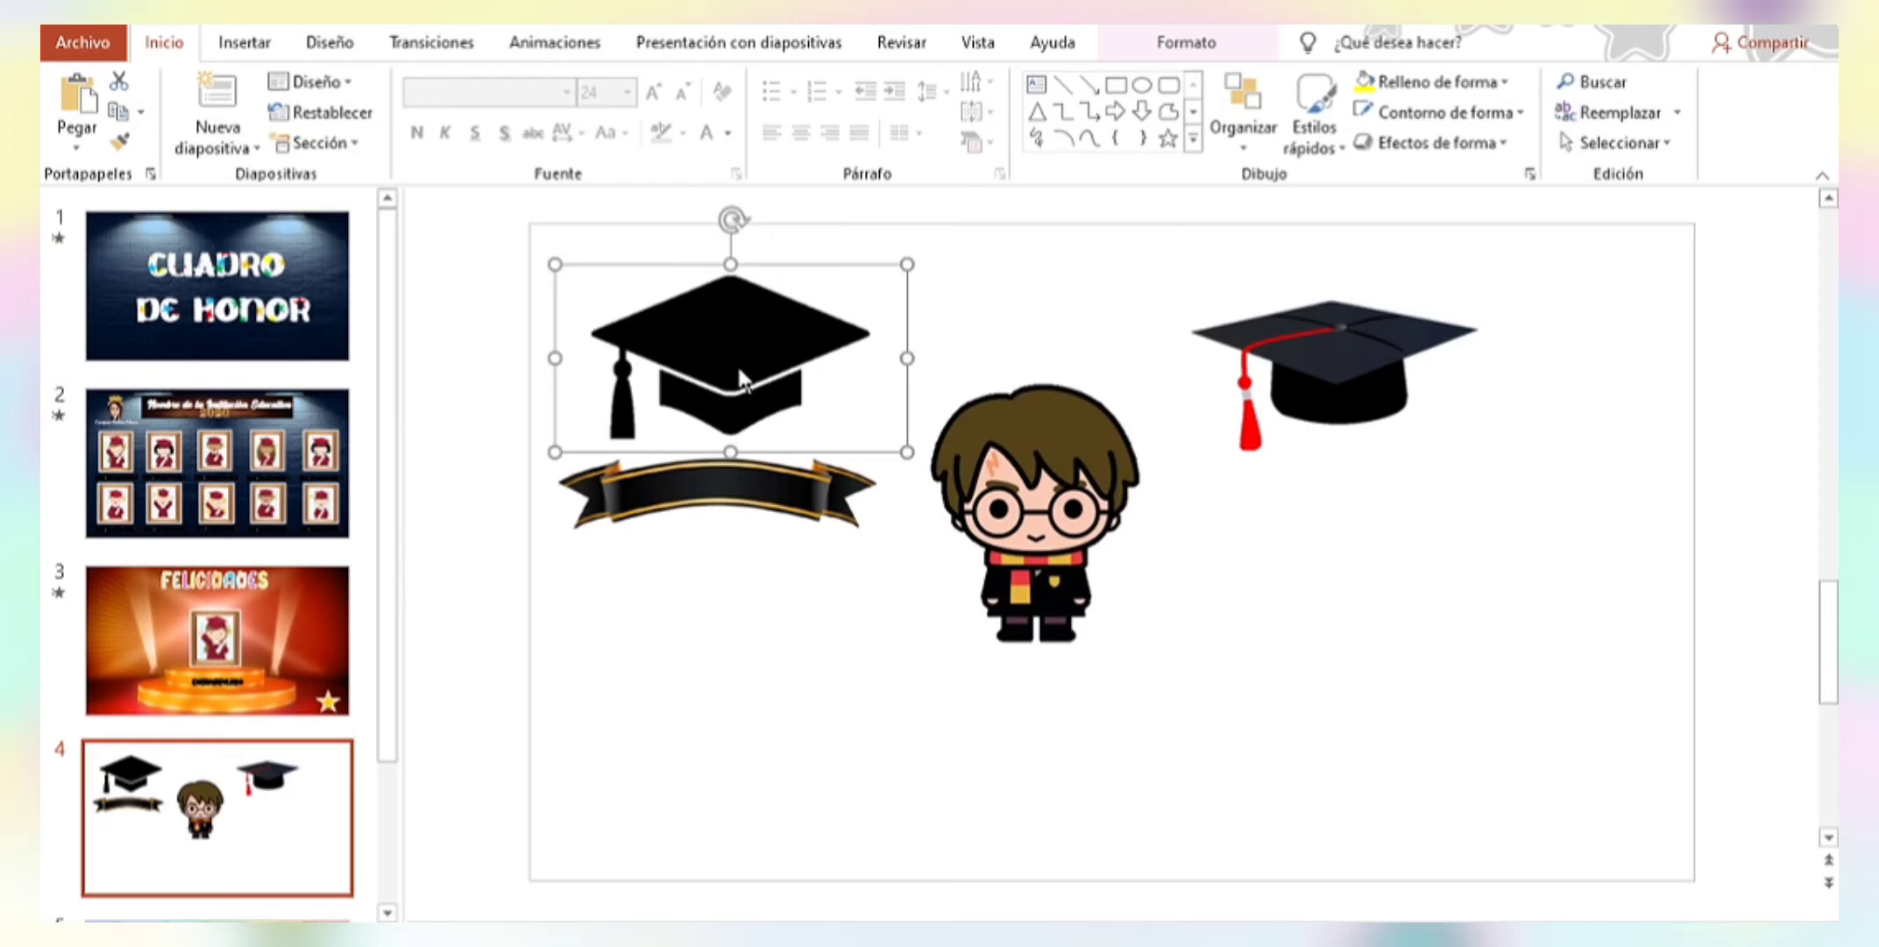
{"action": "mouse_move", "coordinate": [742, 379]}
{"action": "left_mouse_down"}
{"action": "mouse_move", "coordinate": [1047, 419]}
{"action": "mouse_move", "coordinate": [715, 412]}
{"action": "left_mouse_up"}
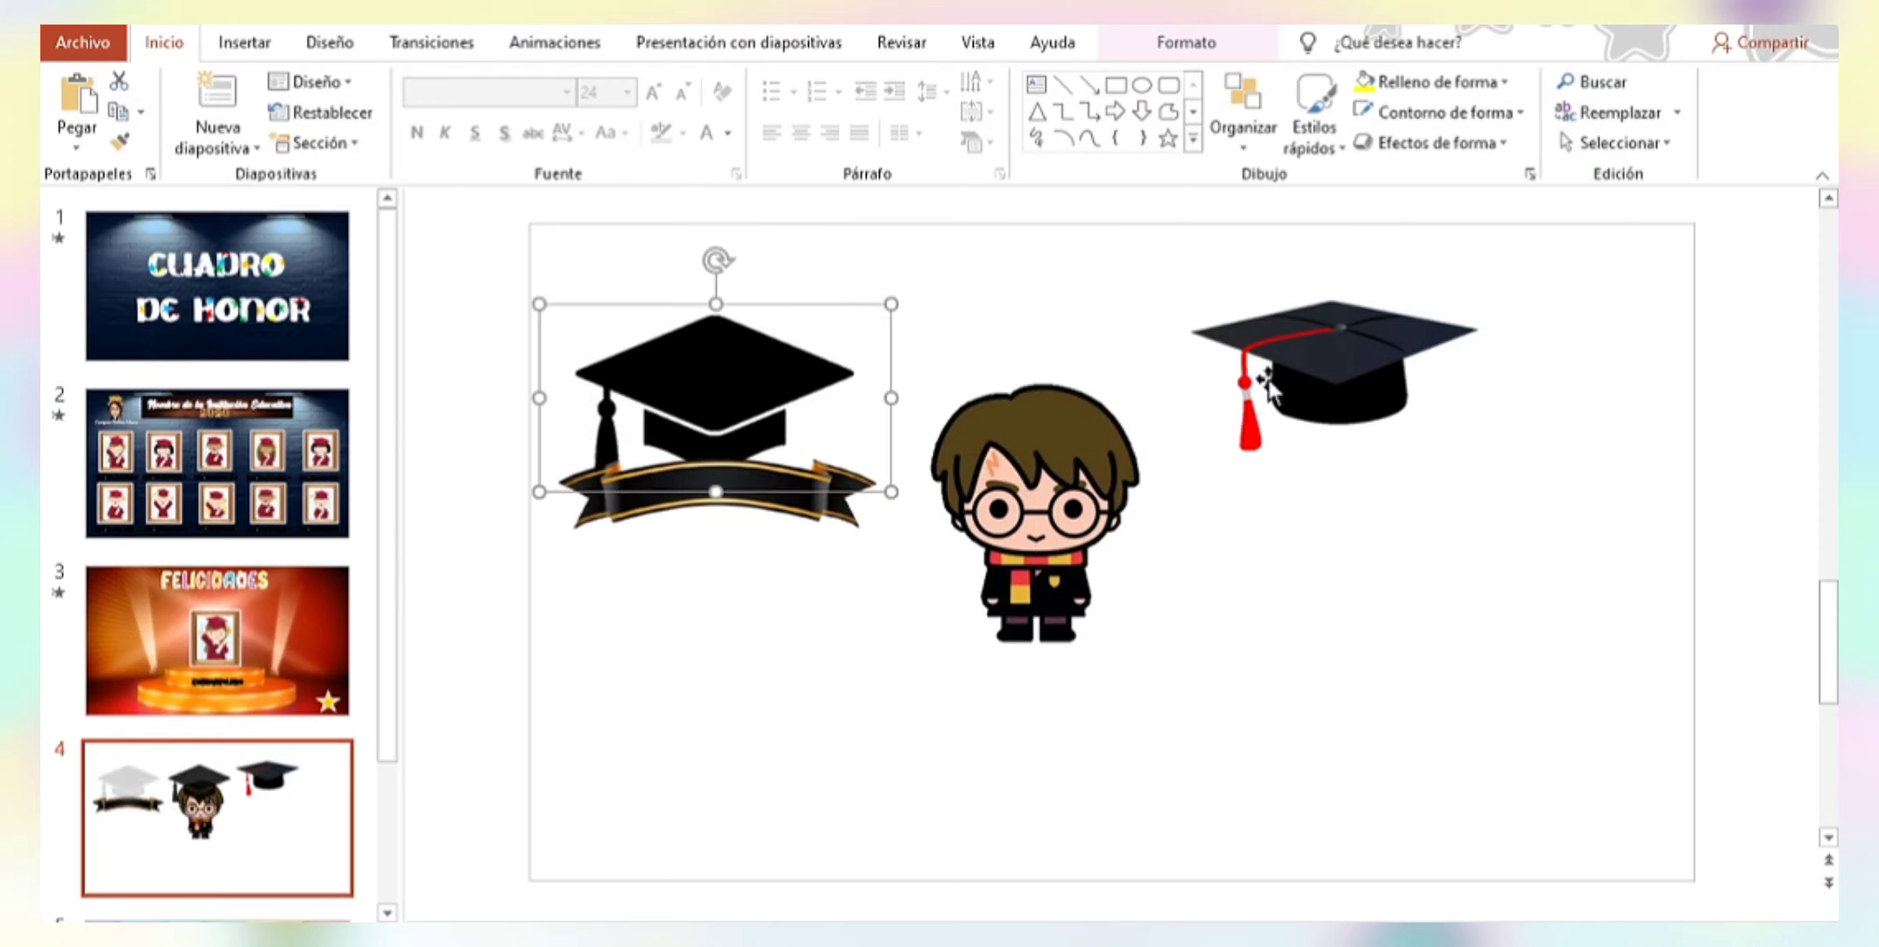
{"action": "mouse_move", "coordinate": [1333, 368]}
{"action": "left_mouse_down"}
{"action": "mouse_move", "coordinate": [1005, 404]}
{"action": "mouse_move", "coordinate": [1396, 426]}
{"action": "left_mouse_up"}
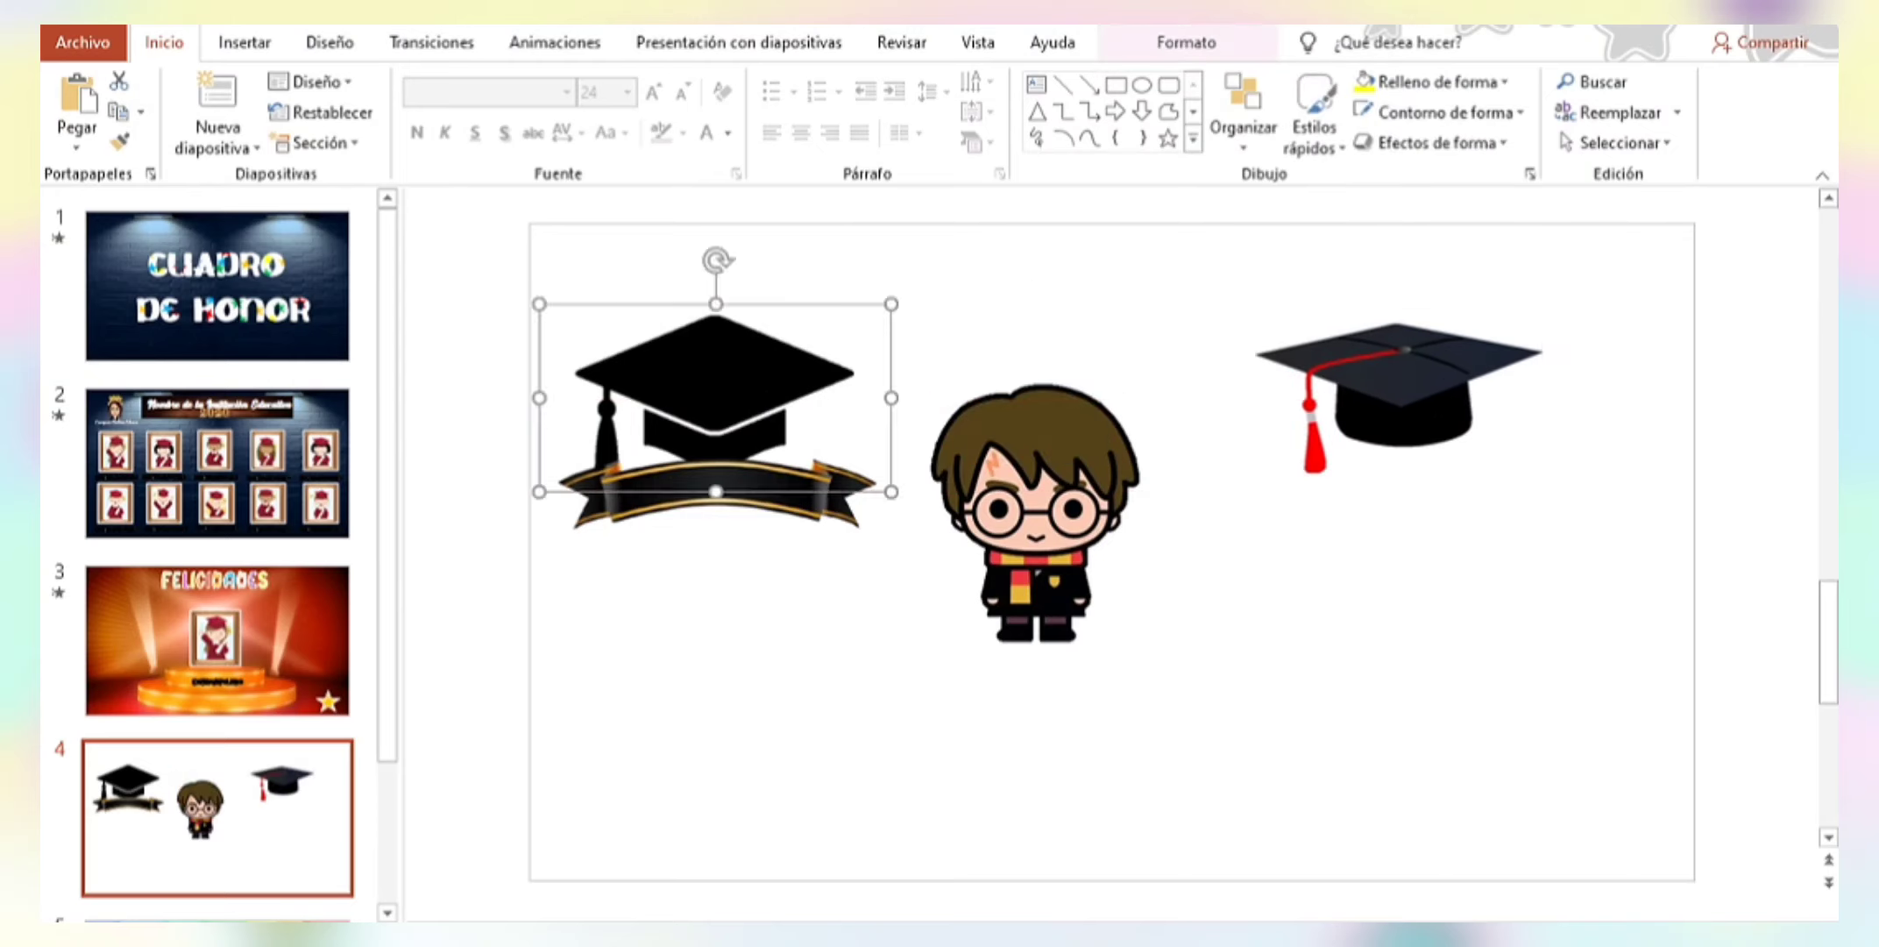
{"action": "left_click_drag", "start_coordinate": [729, 395], "coordinate": [759, 368]}
{"action": "left_click", "coordinate": [1368, 675]}
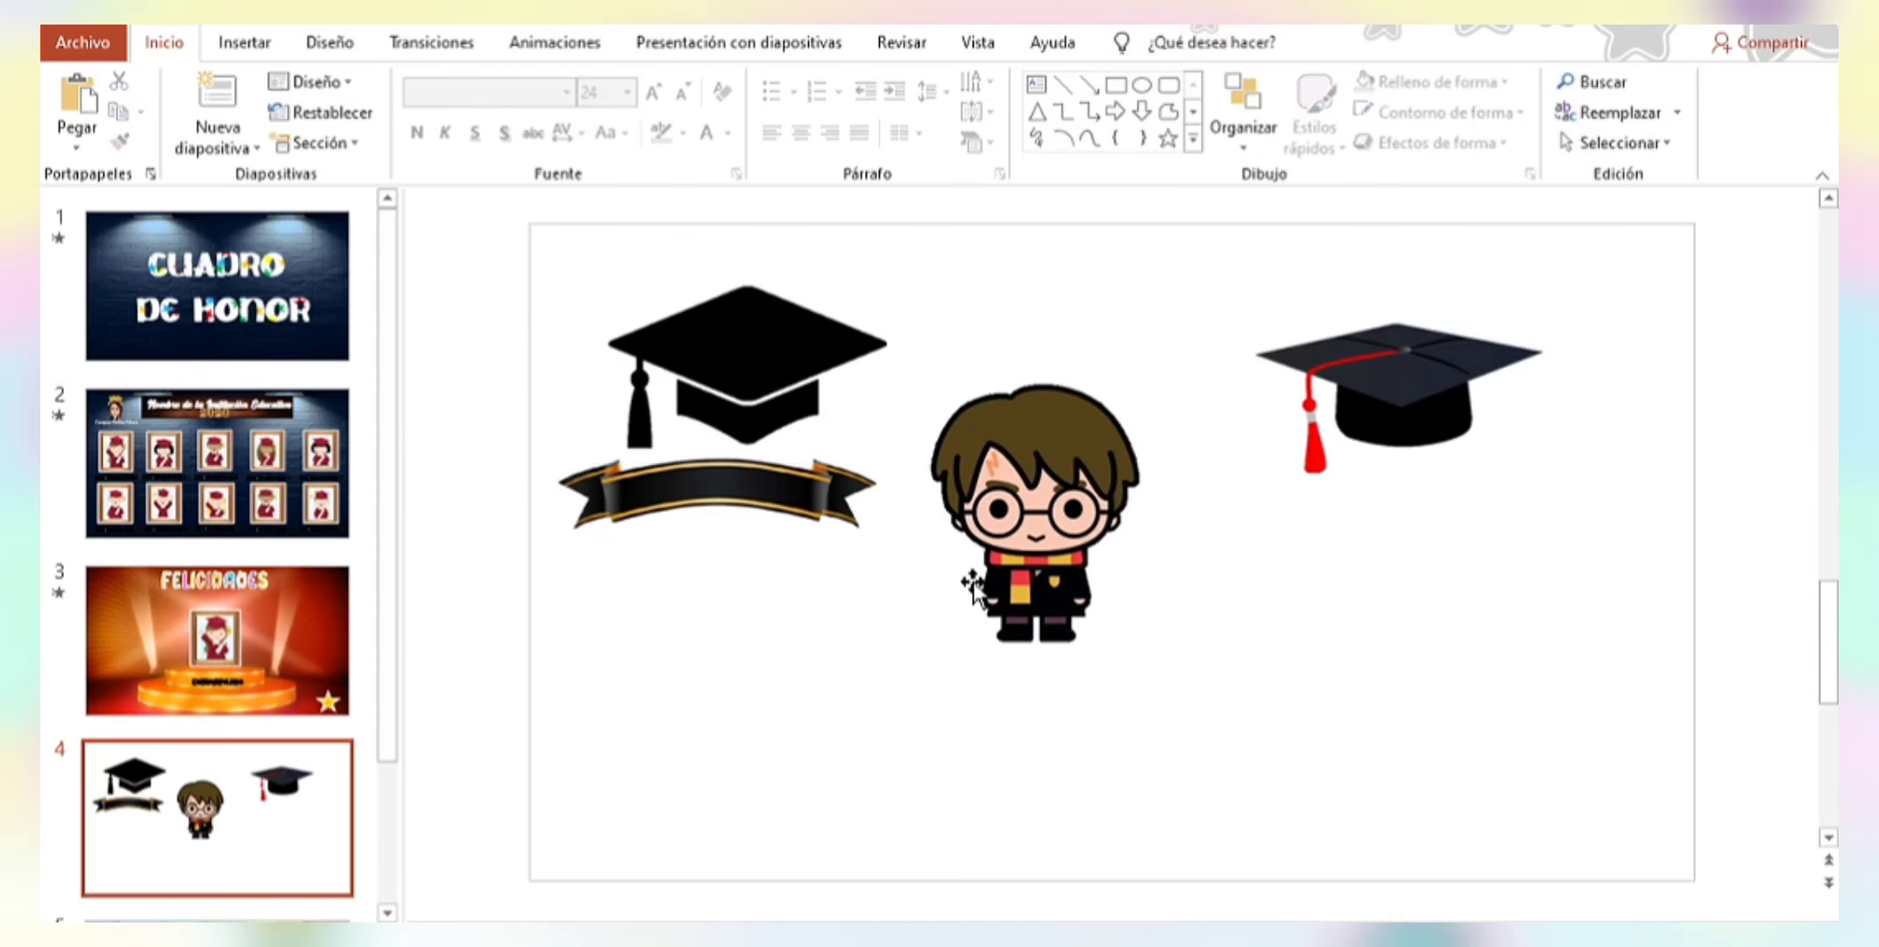
{"action": "left_click", "coordinate": [776, 515]}
{"action": "right_click", "coordinate": [776, 515]}
Paste the black ribbon onto the honor-roll grid between portrait rows, then delete it.
{"action": "left_click", "coordinate": [912, 88]}
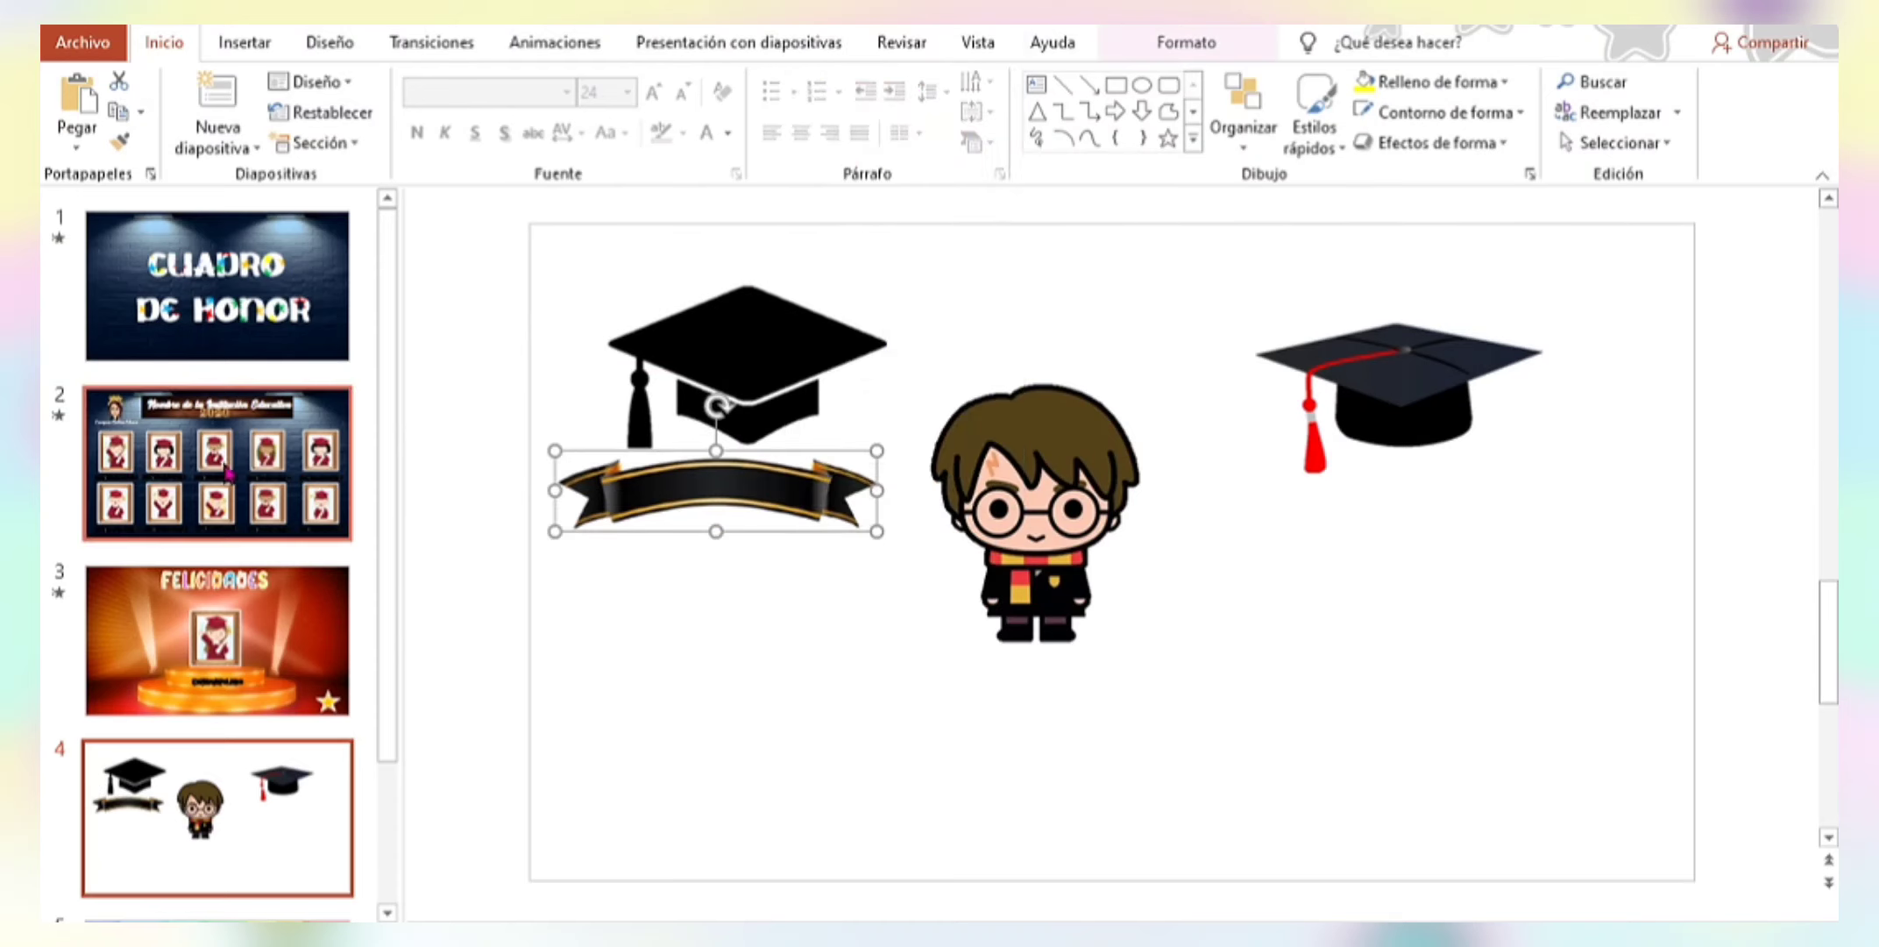
{"action": "left_click", "coordinate": [228, 473]}
{"action": "right_click", "coordinate": [495, 482]}
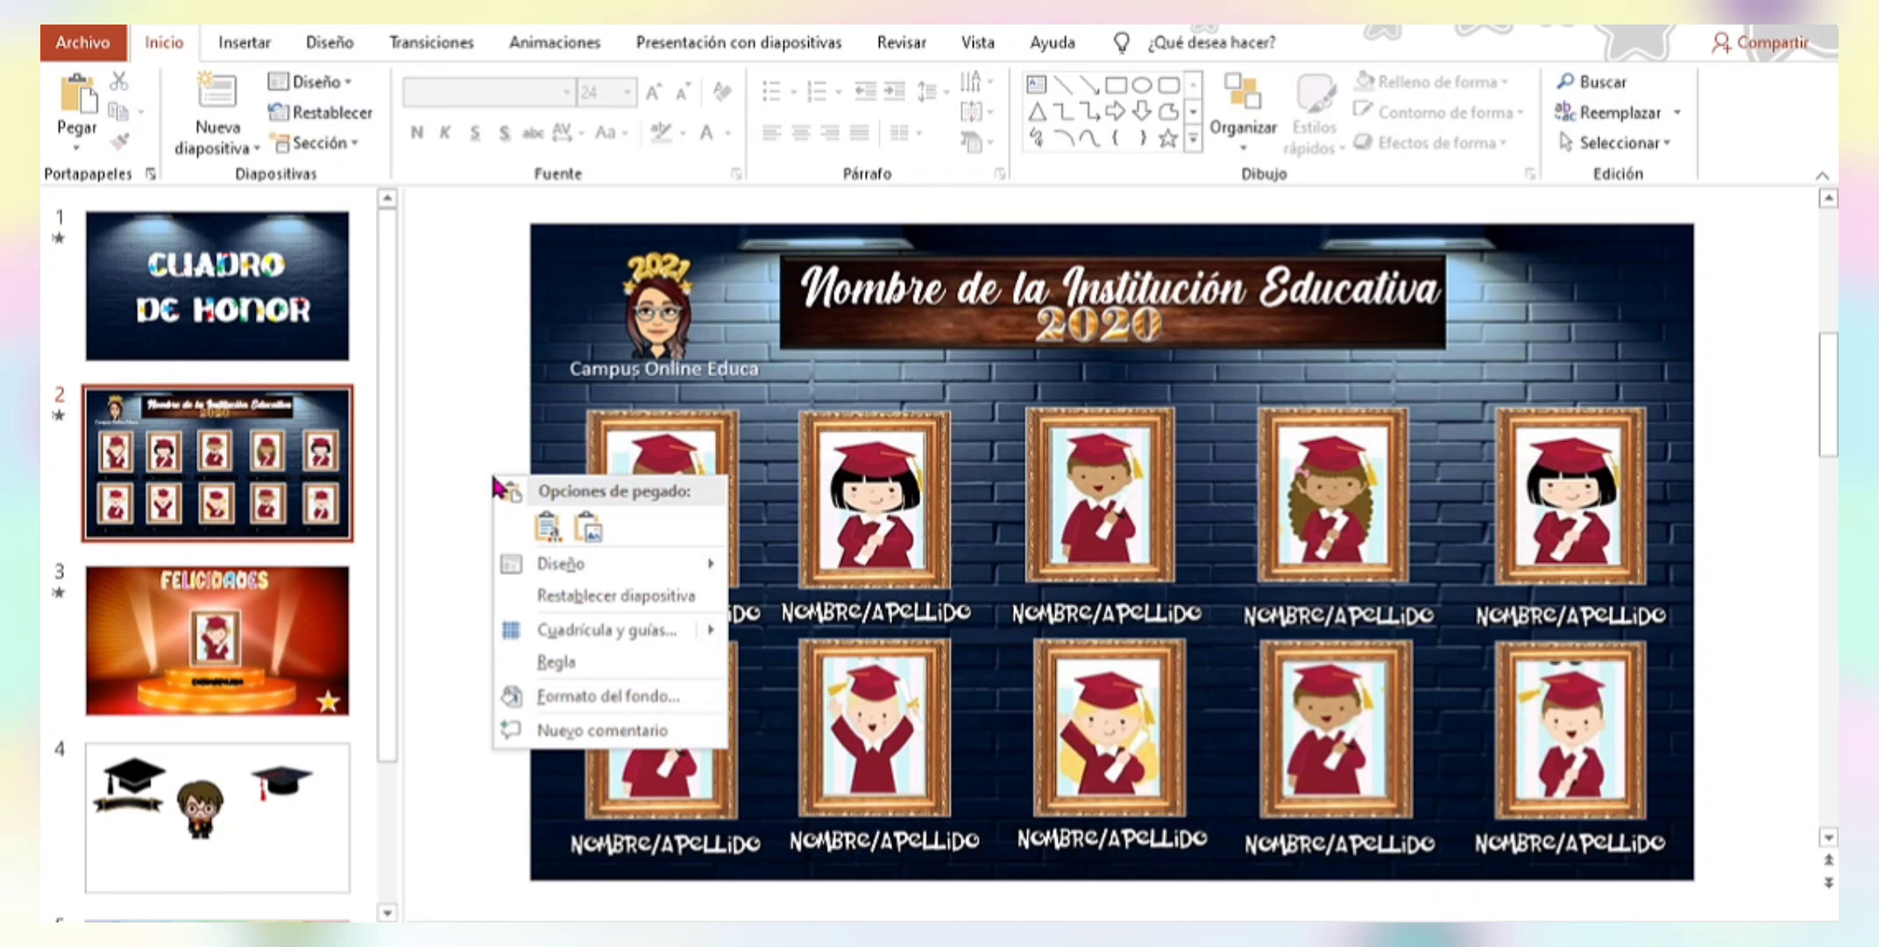
{"action": "left_click", "coordinate": [546, 530]}
{"action": "left_click_drag", "start_coordinate": [761, 507], "coordinate": [718, 618]}
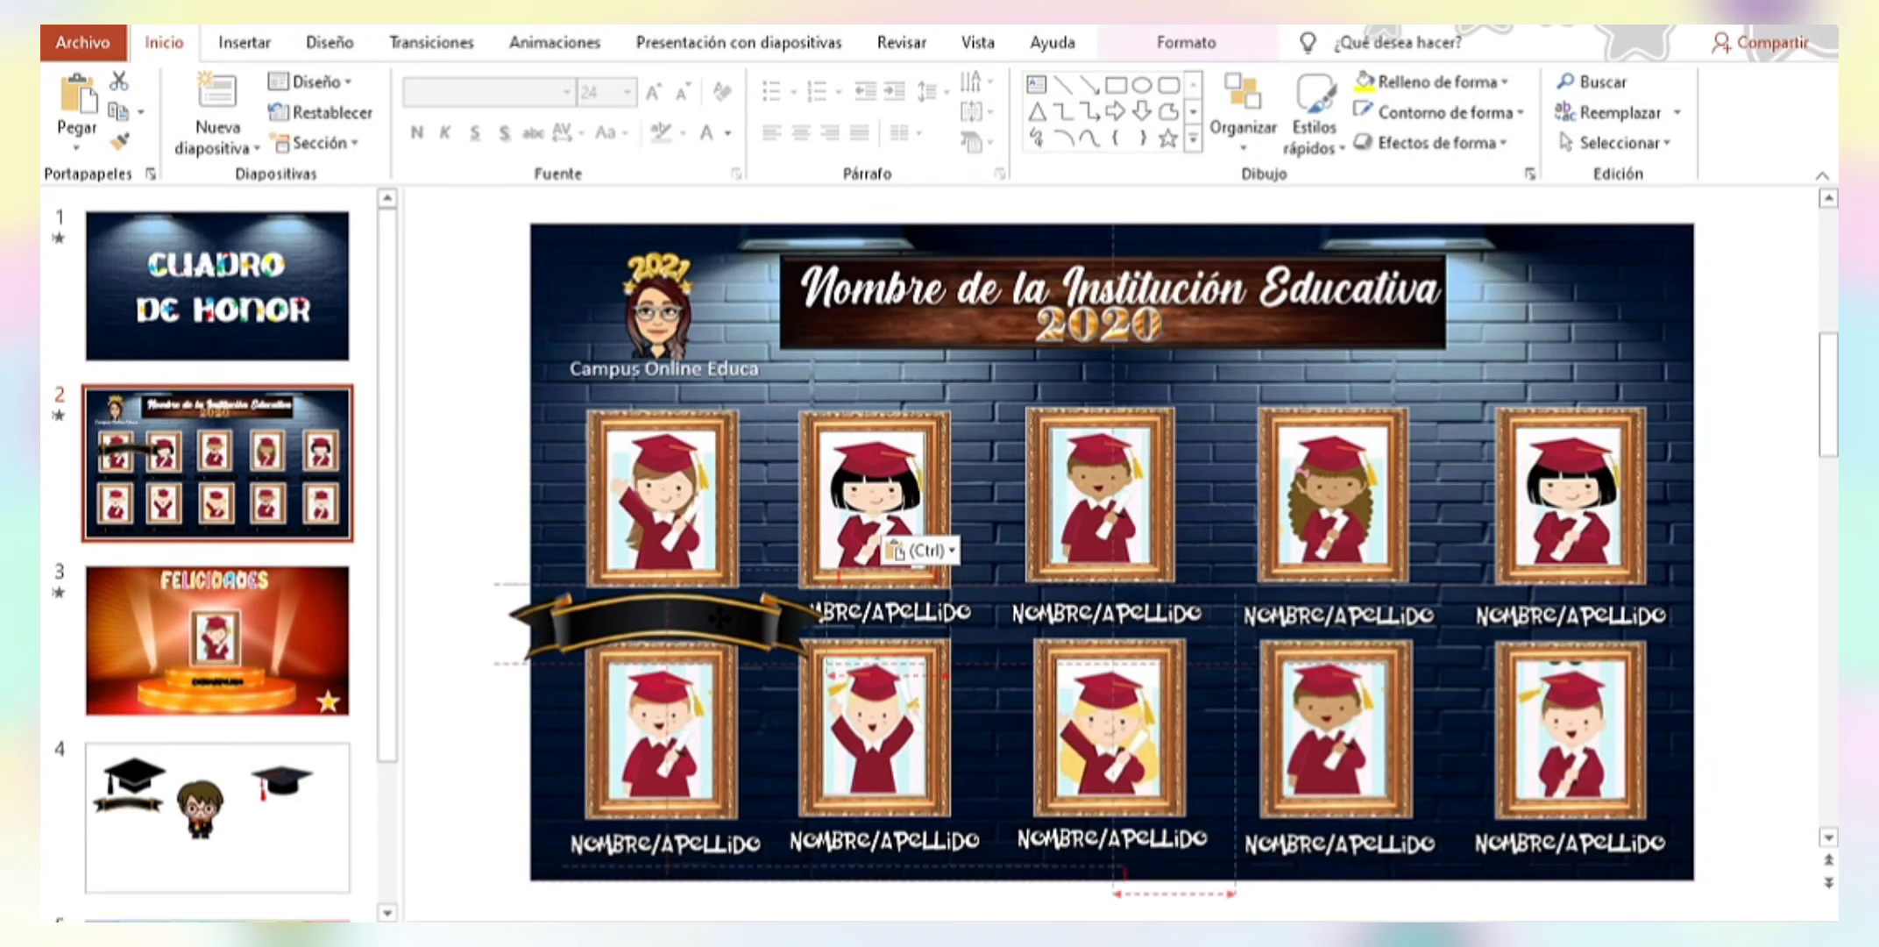
{"action": "right_click", "coordinate": [721, 624]}
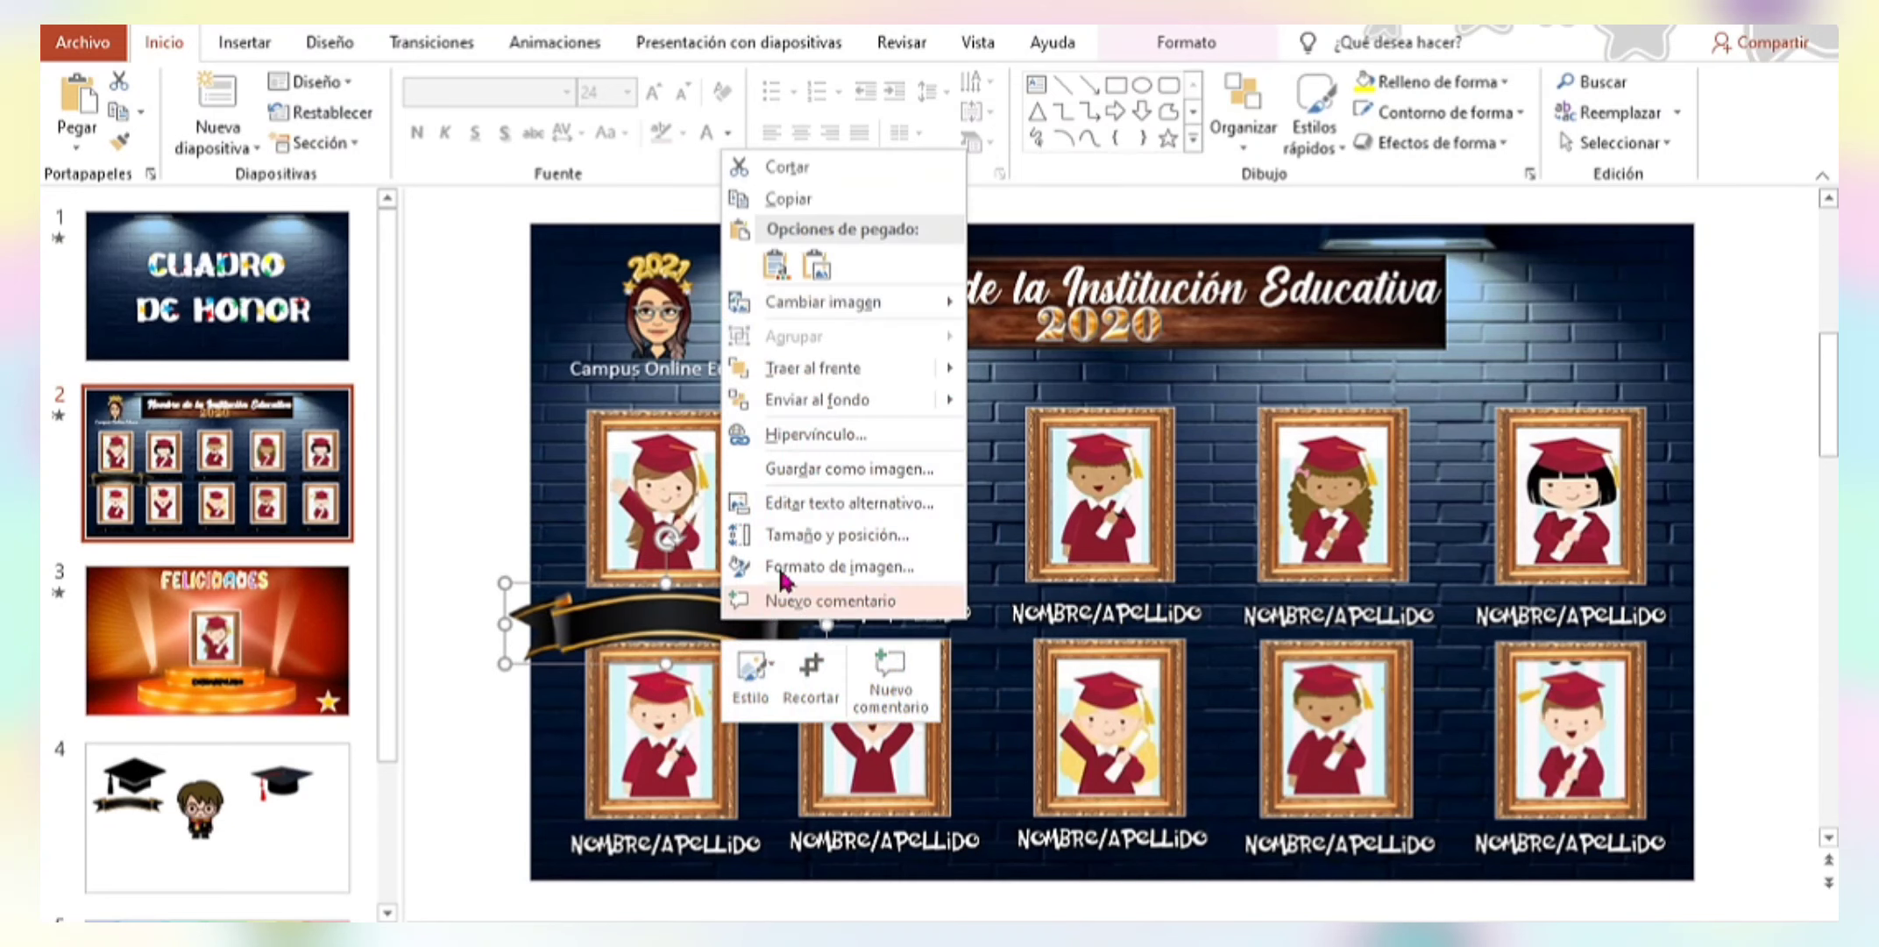
{"action": "left_click", "coordinate": [671, 614]}
{"action": "key", "text": "Delete"}
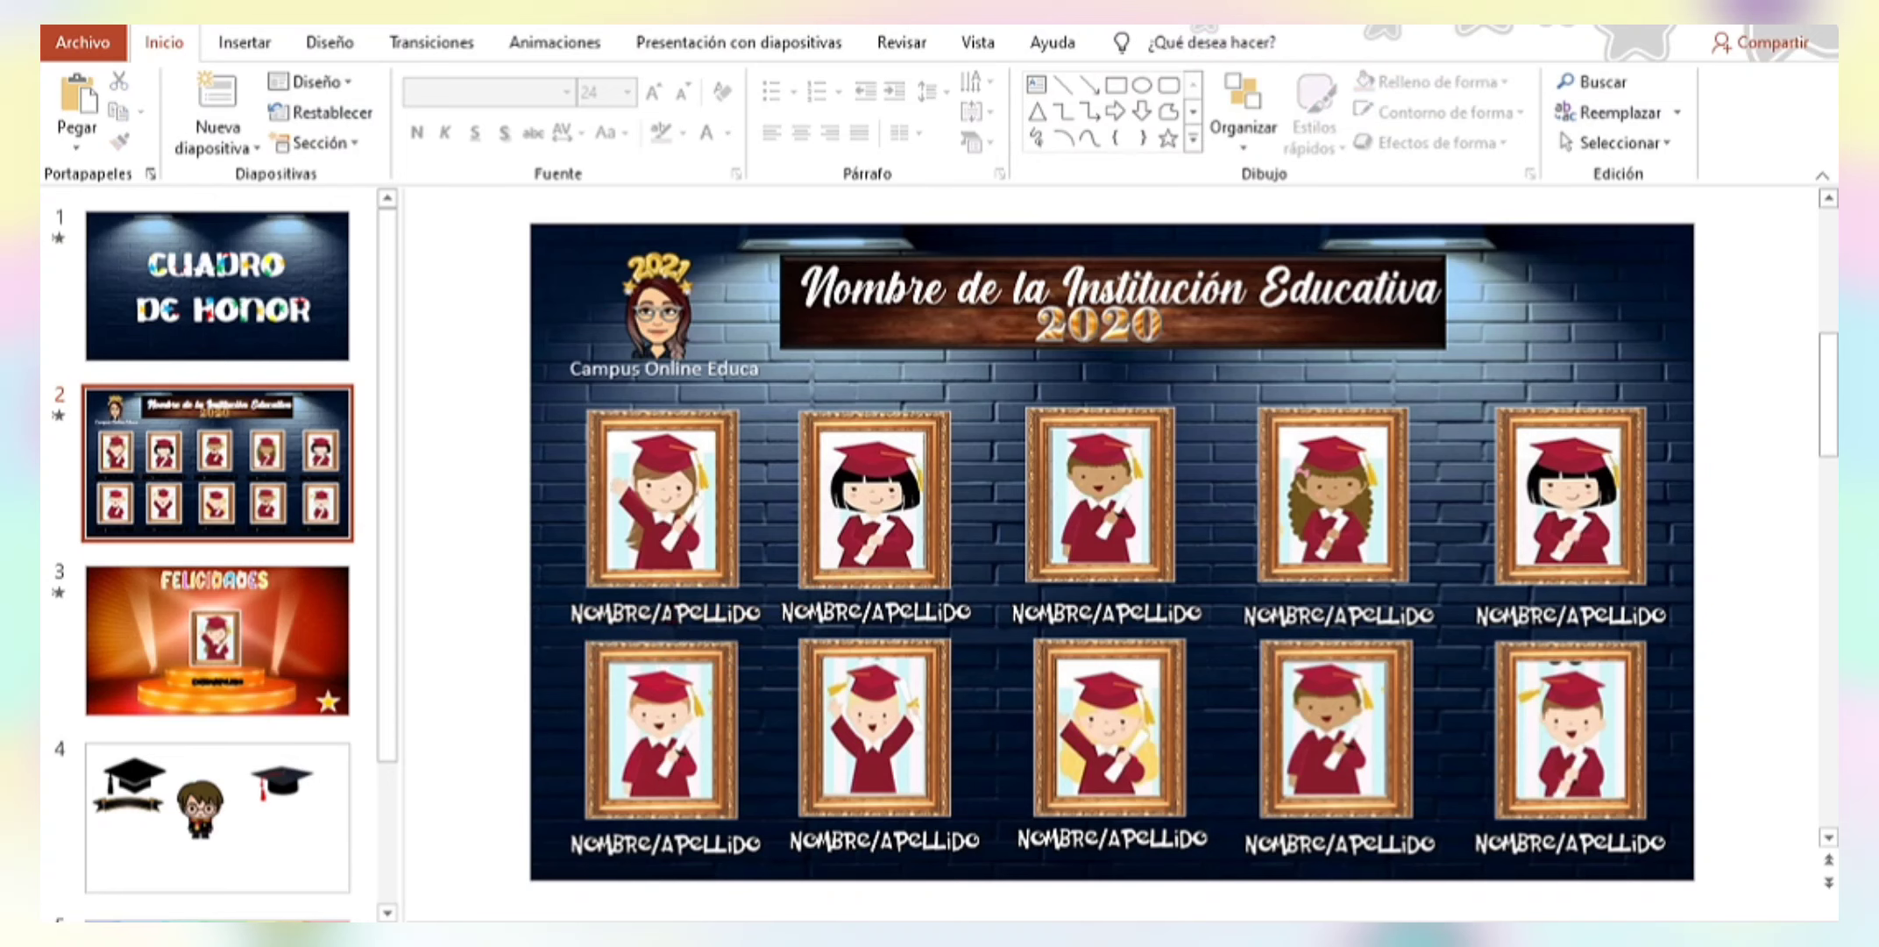
{"action": "left_click", "coordinate": [219, 639]}
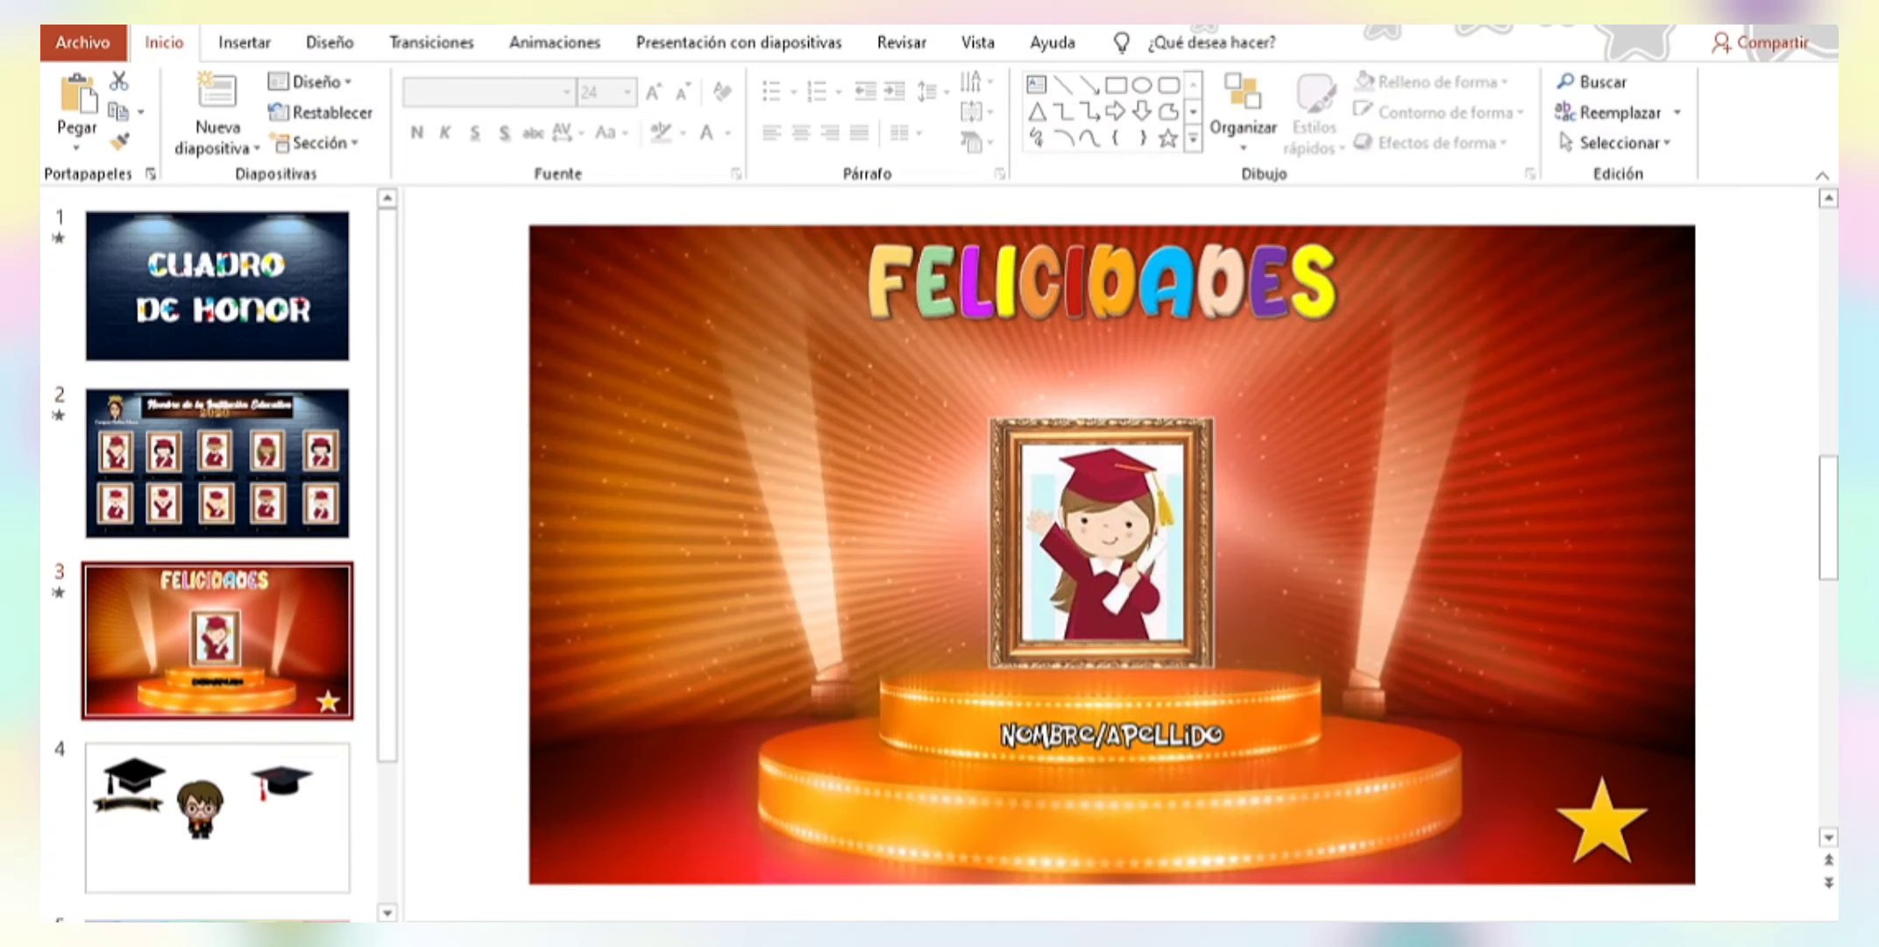